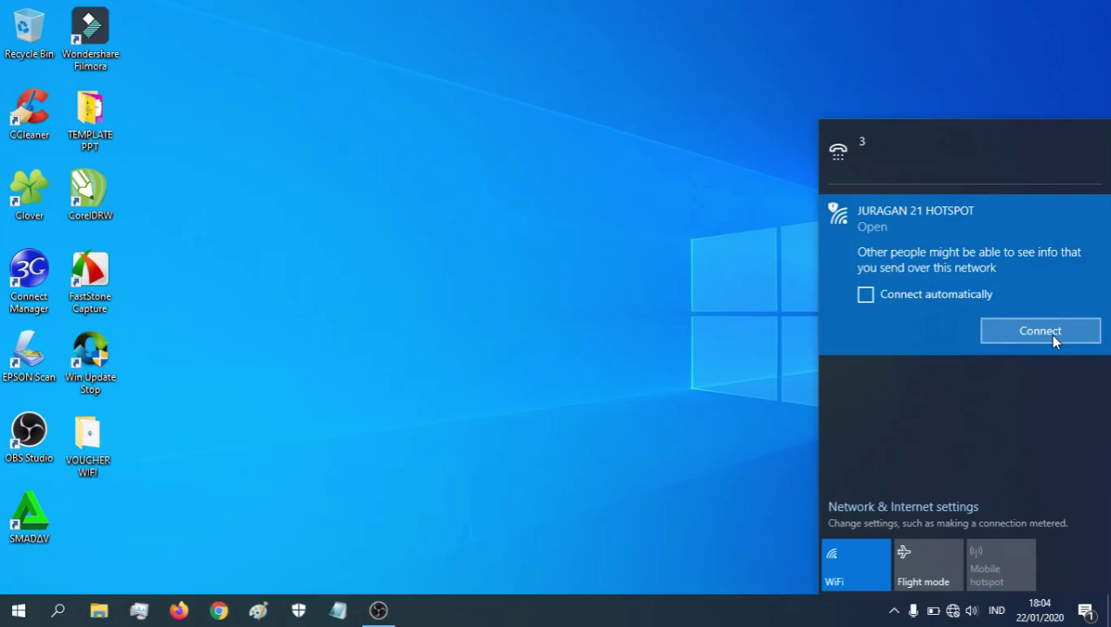
- Connect to the open JURAGAN 21 HOTSPOT Wi-Fi network
click(1049, 334)
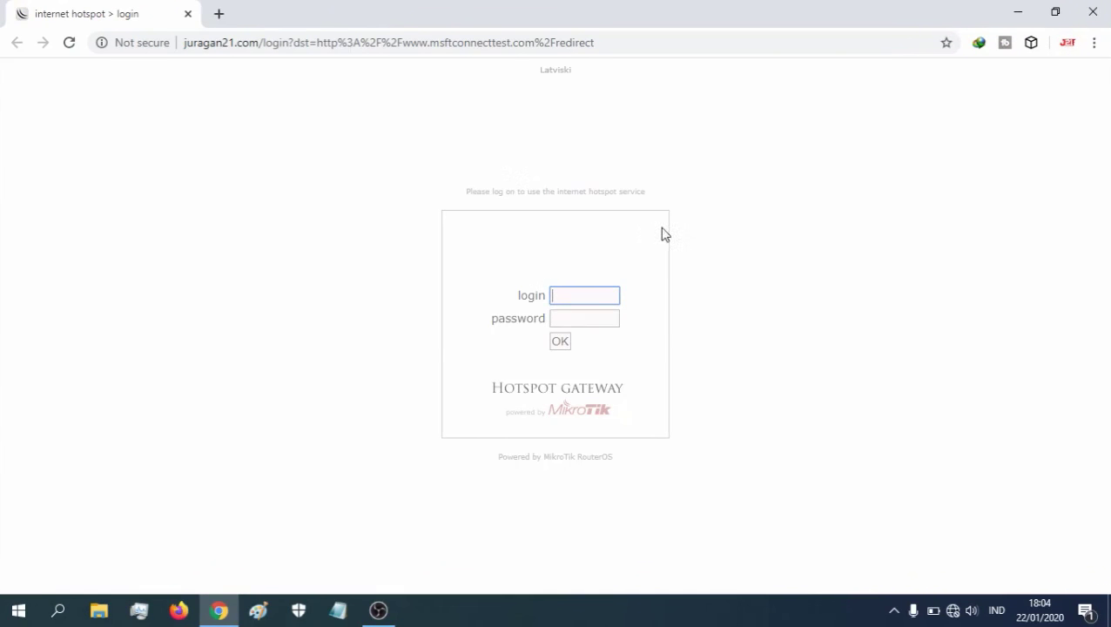
- Log in to the hotspot gateway at juragan21.com with the hotspot account credentials
click(219, 14)
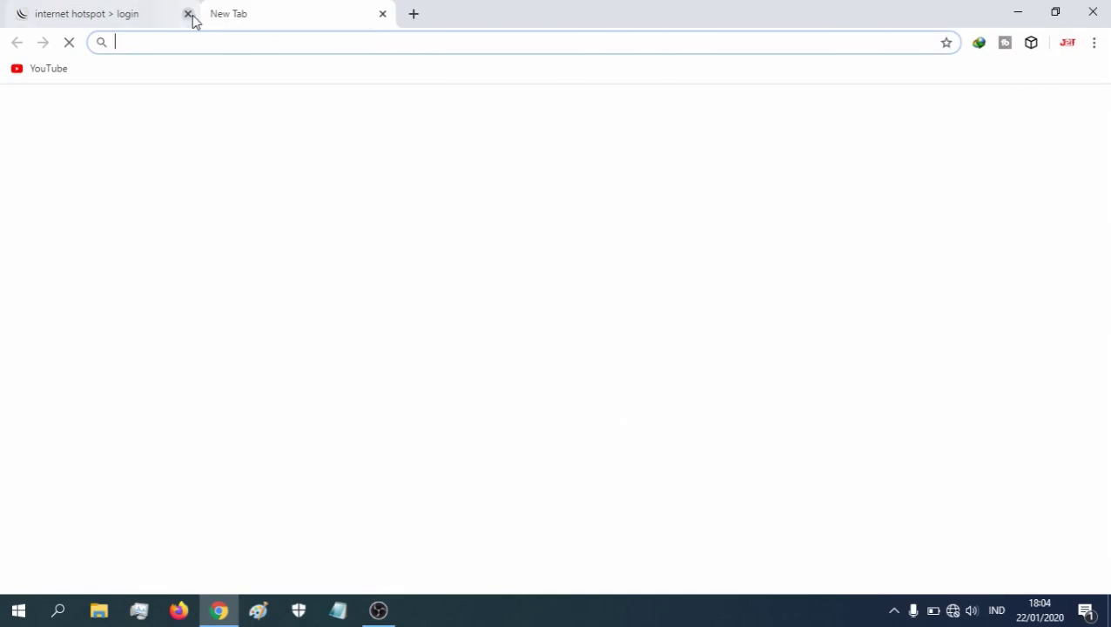
click(188, 14)
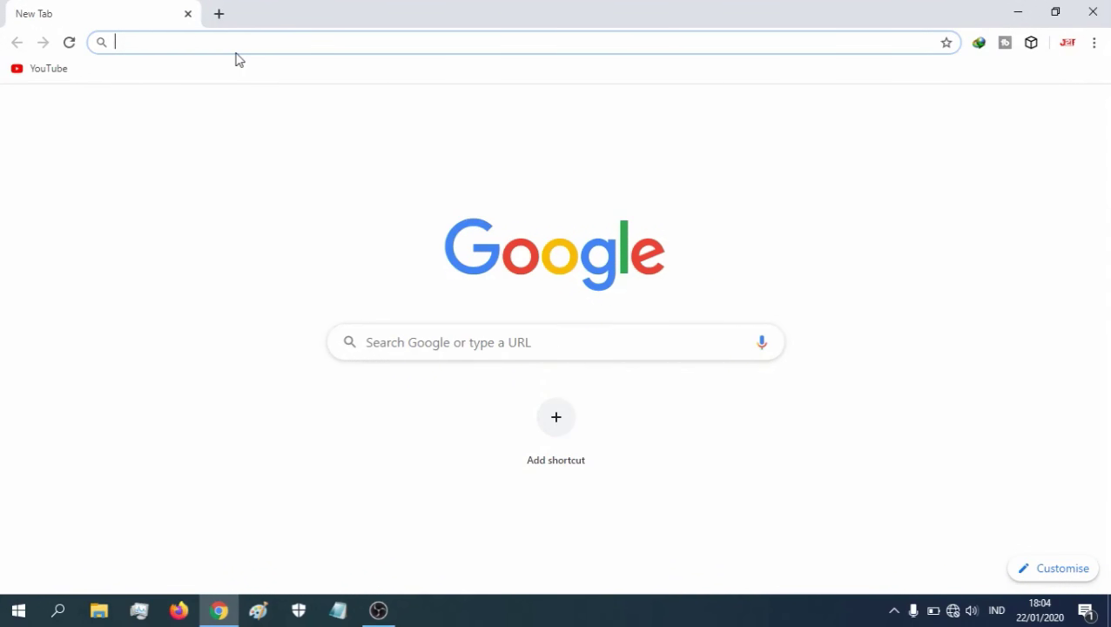
text(juragan)
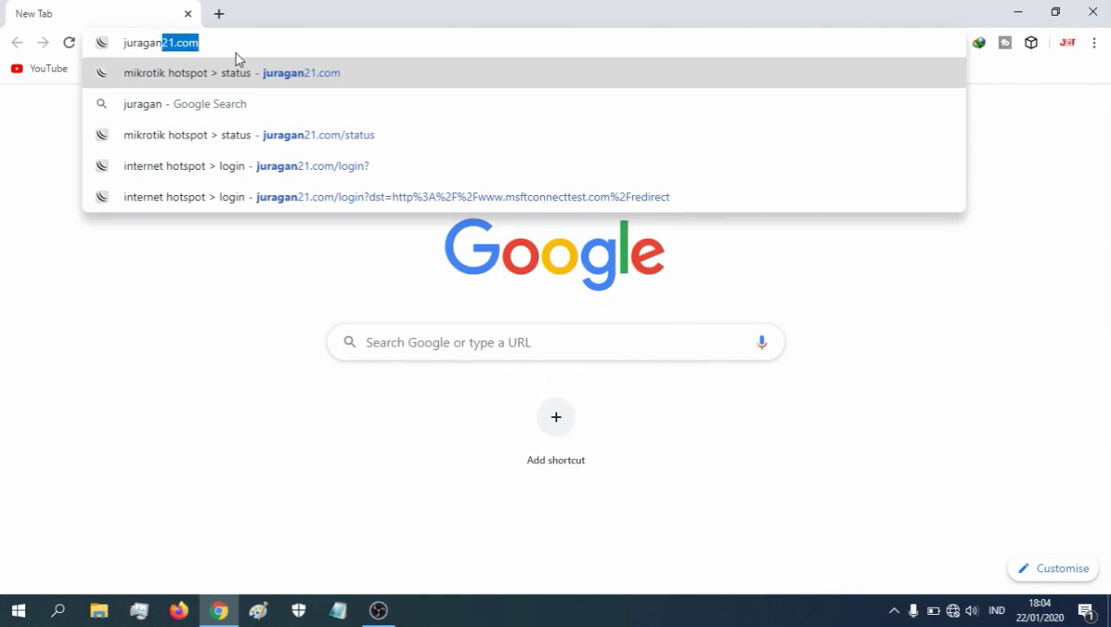
text(21.com)
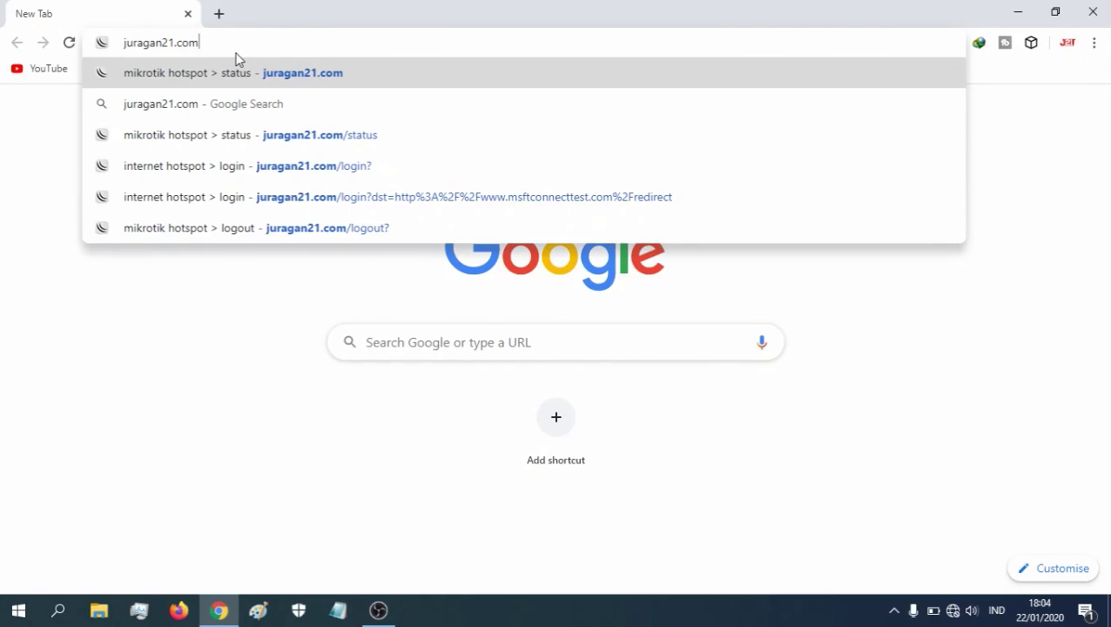
key(Return)
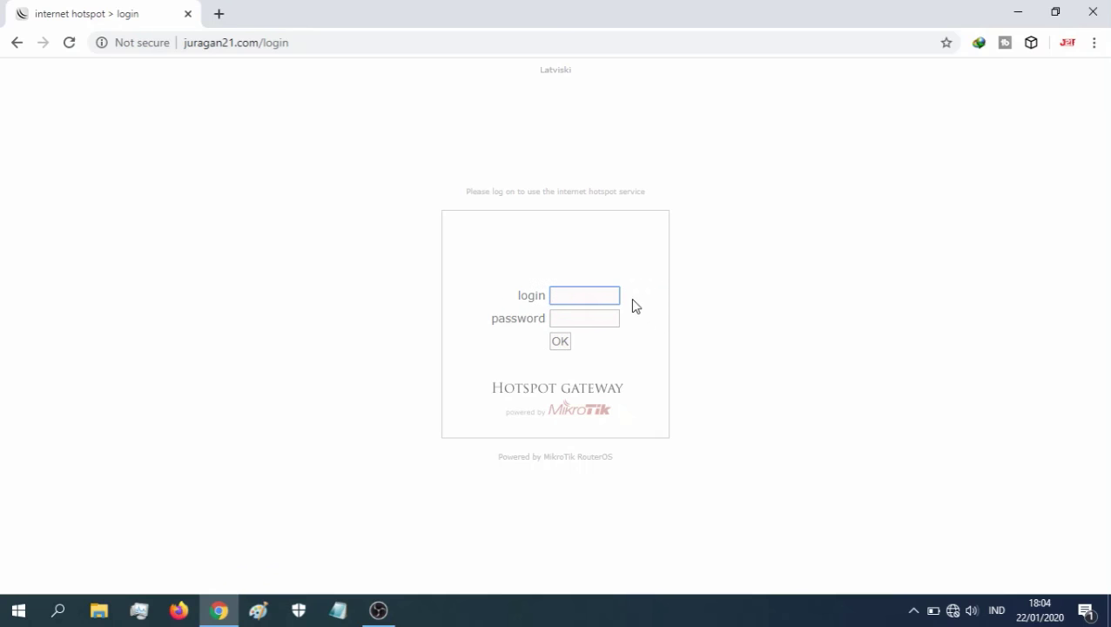
text(juragan)
click(612, 320)
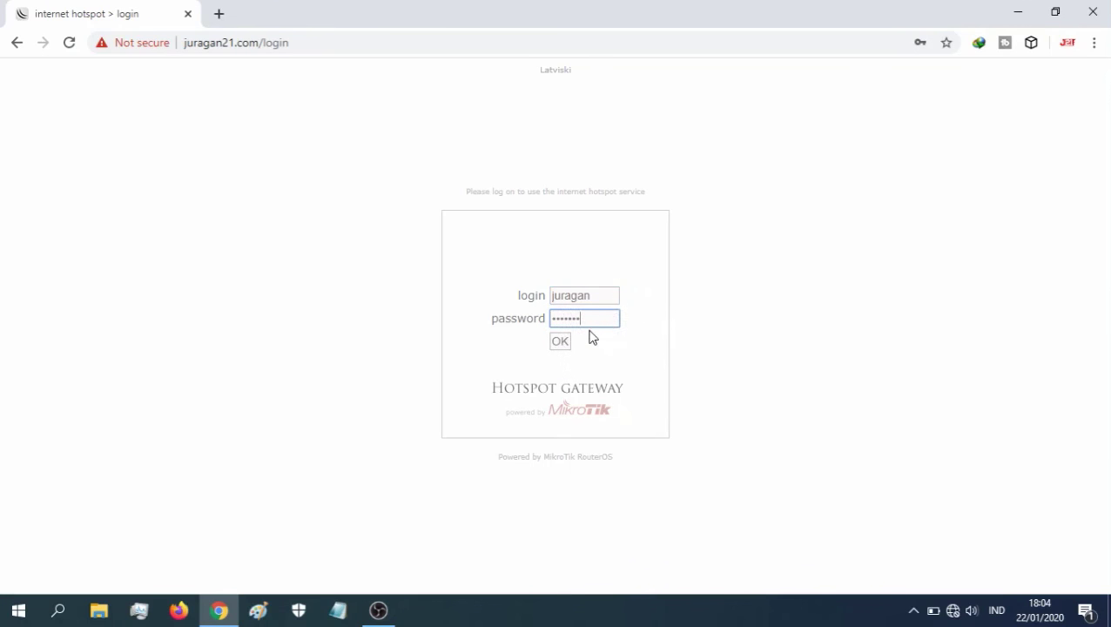
click(560, 342)
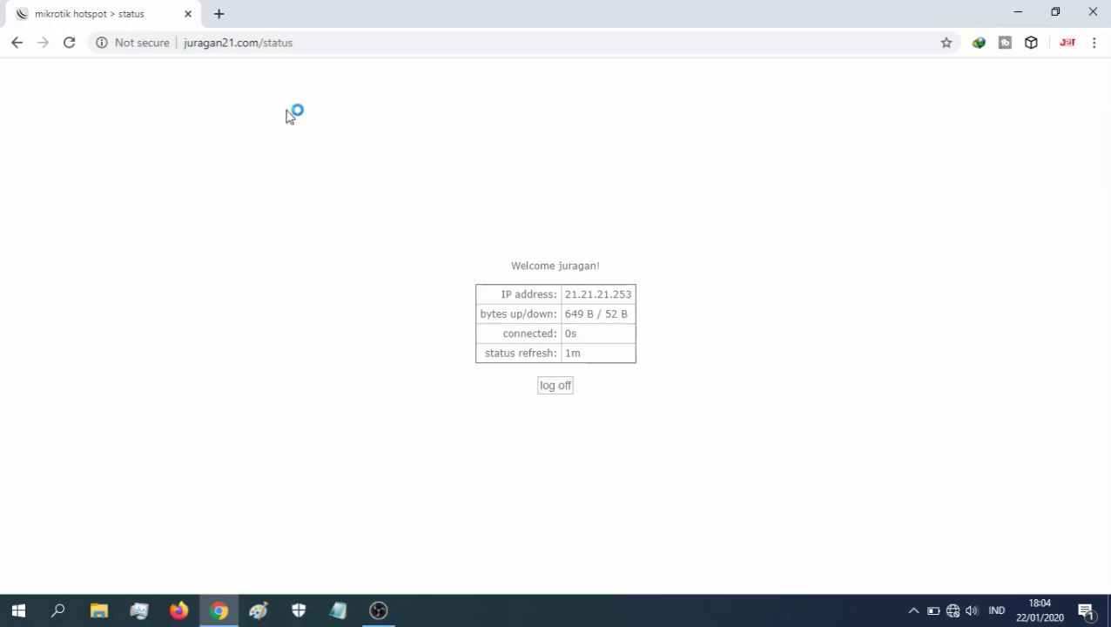
- Load YouTube in a new tab to test internet access, close it, and minimise Chrome
click(219, 14)
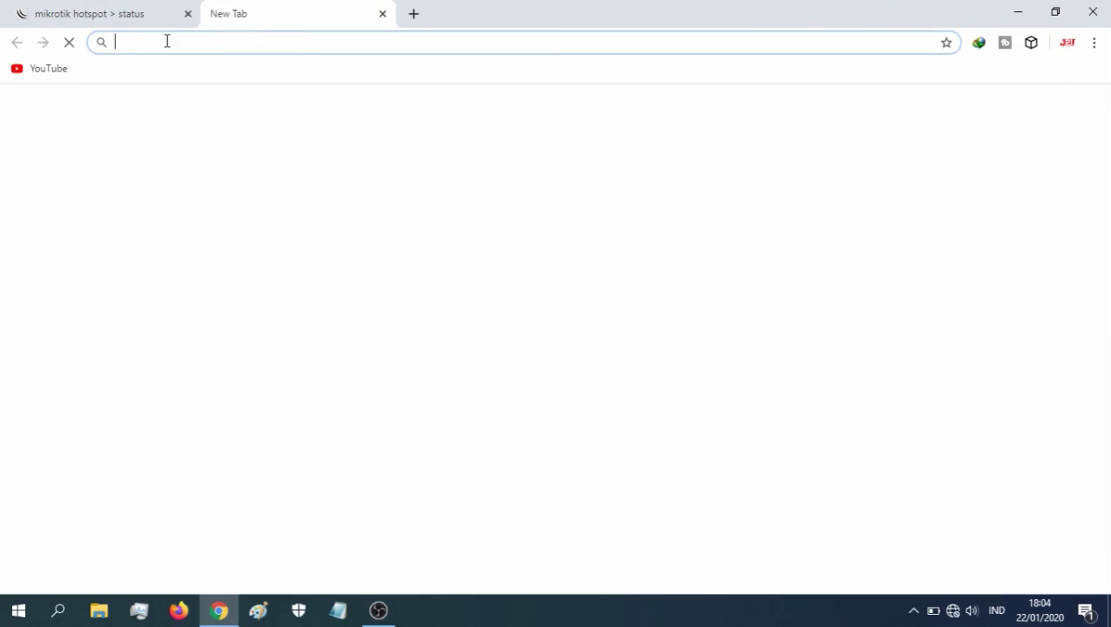
click(58, 69)
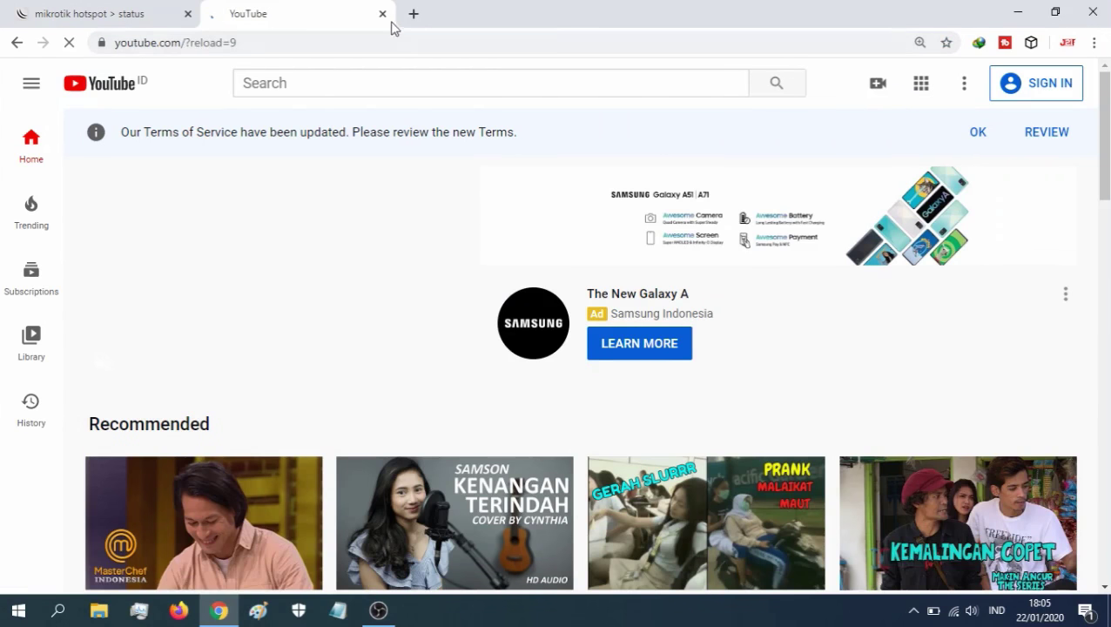
click(382, 14)
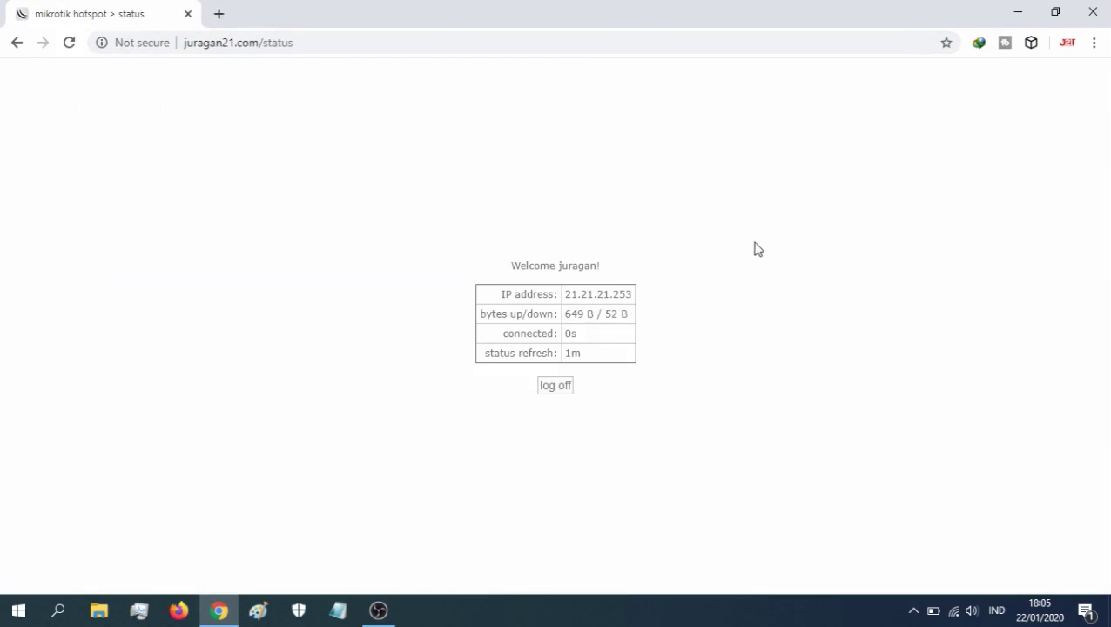
click(1022, 13)
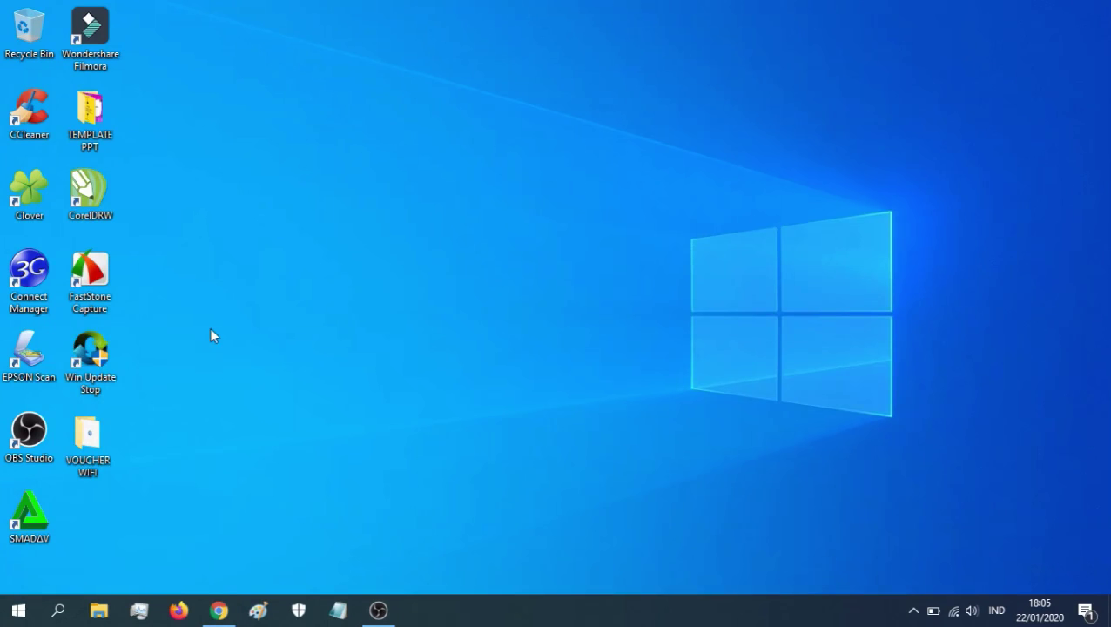
- Go into VOUCHER WIFI > MIKHMON > MIKHMON V3 > Mikhmon Server and select MikhmonServer.exe
double_click(98, 448)
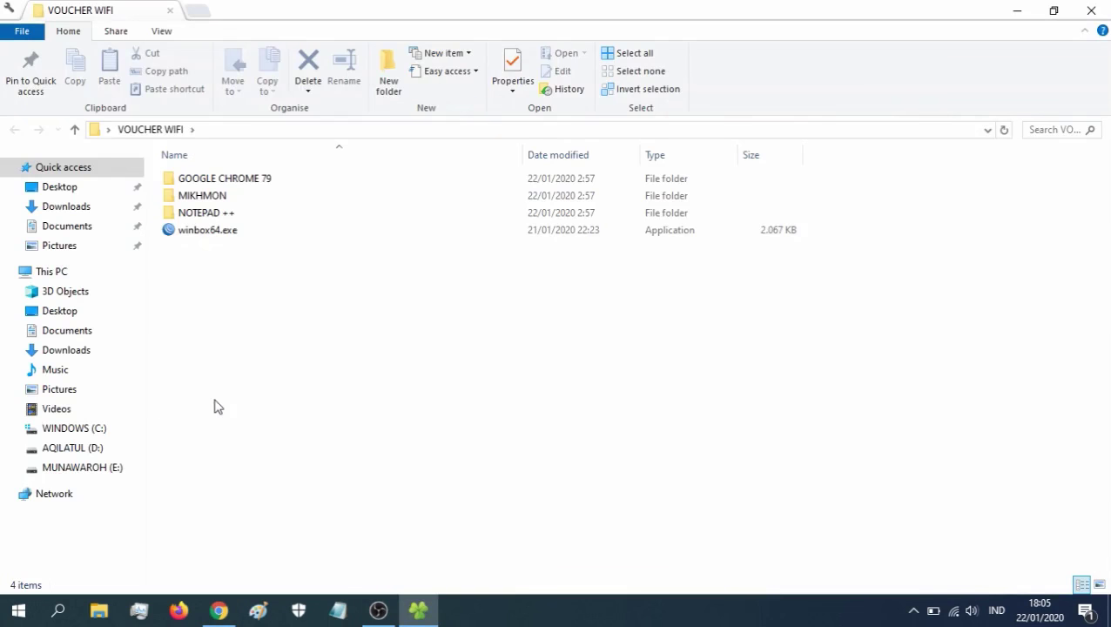
double_click(207, 198)
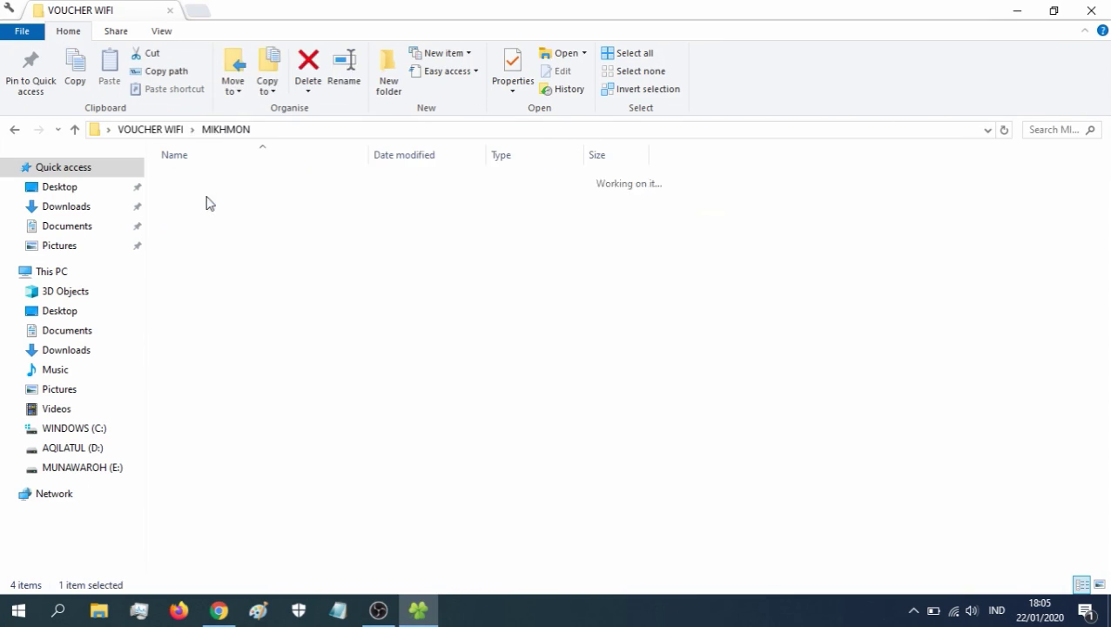
double_click(242, 179)
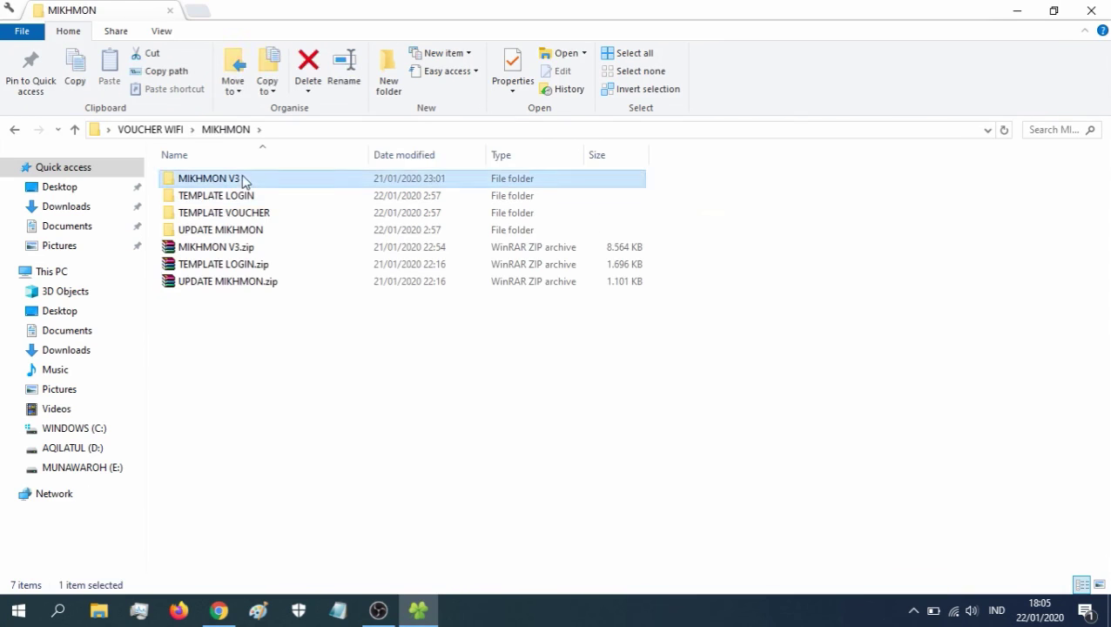
double_click(242, 179)
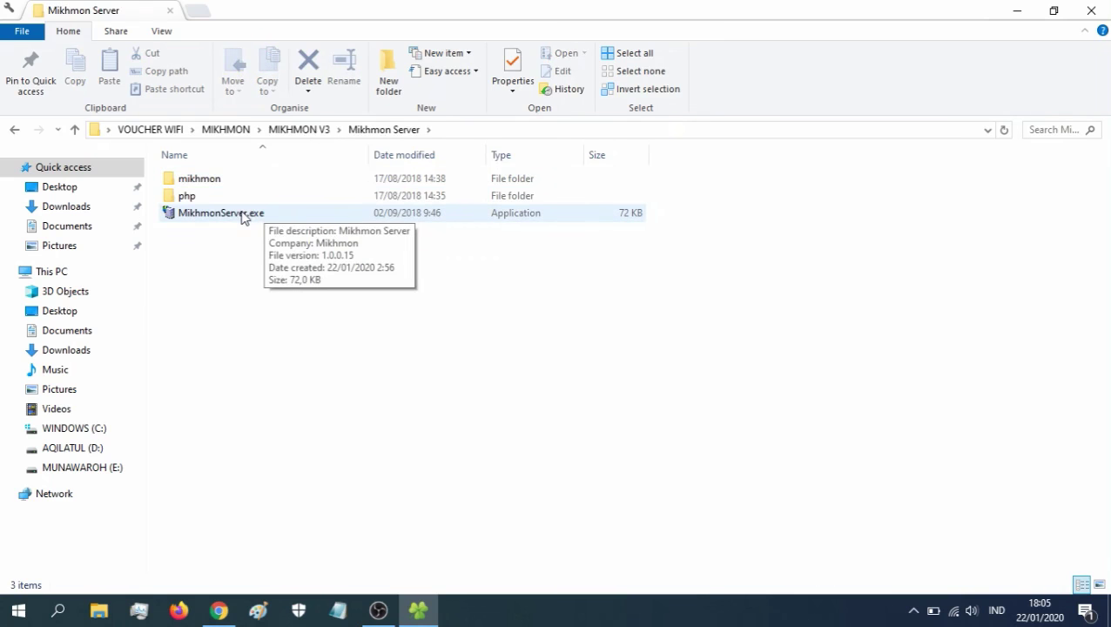
click(247, 215)
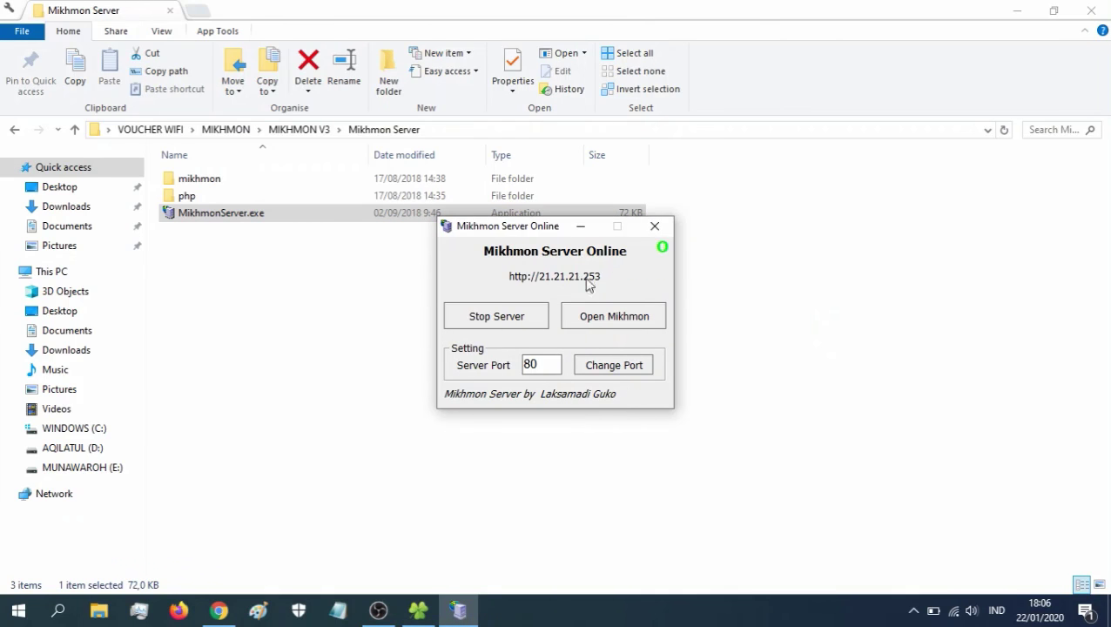
- Stop and restart the Mikhmon server, then open Mikhmon's login page in the browser
click(486, 321)
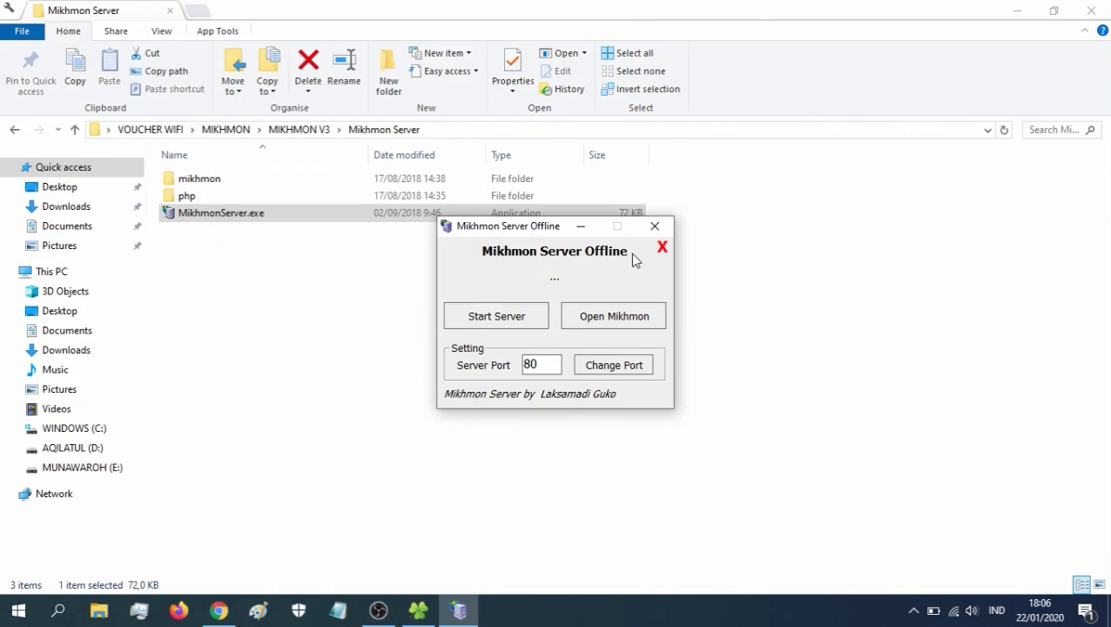
click(499, 324)
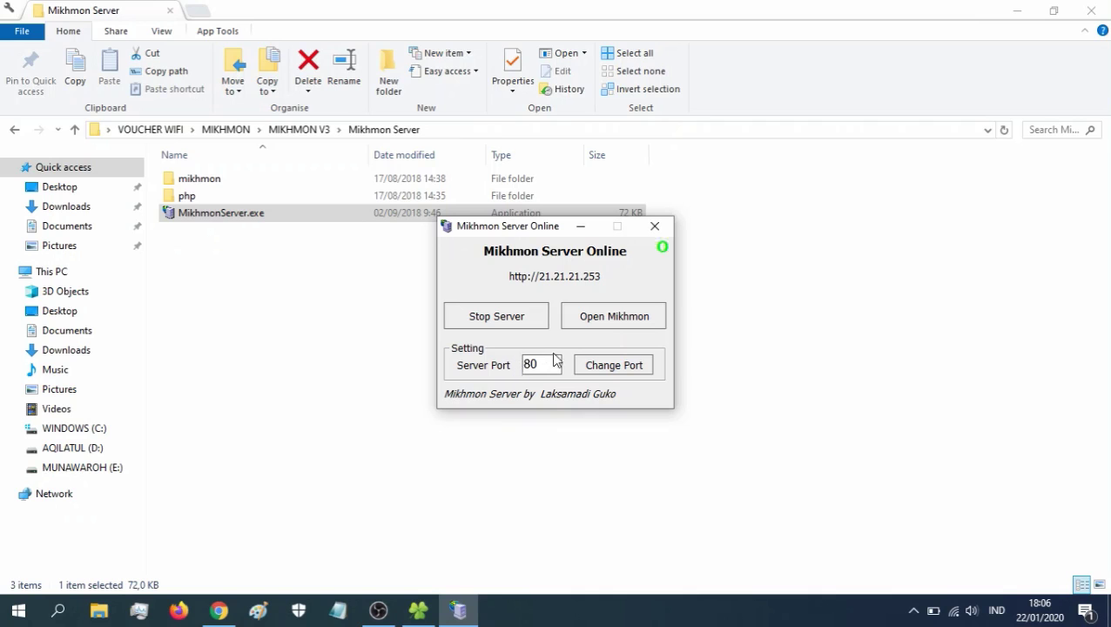
click(621, 325)
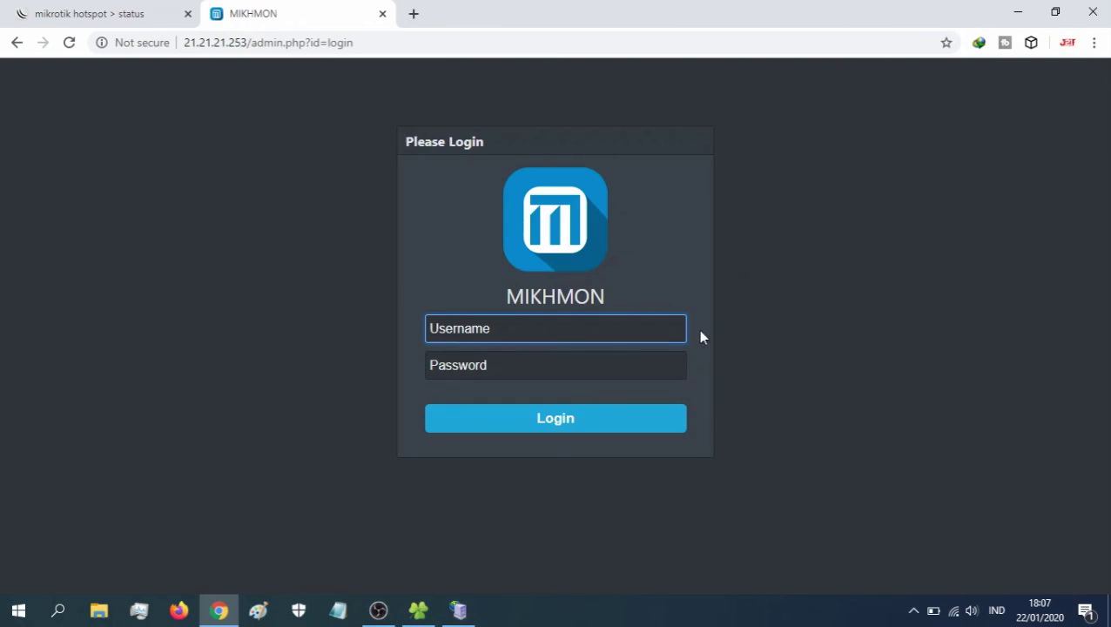
- Sign in to the Mikhmon admin panel with the default admin username and password
text(mik)
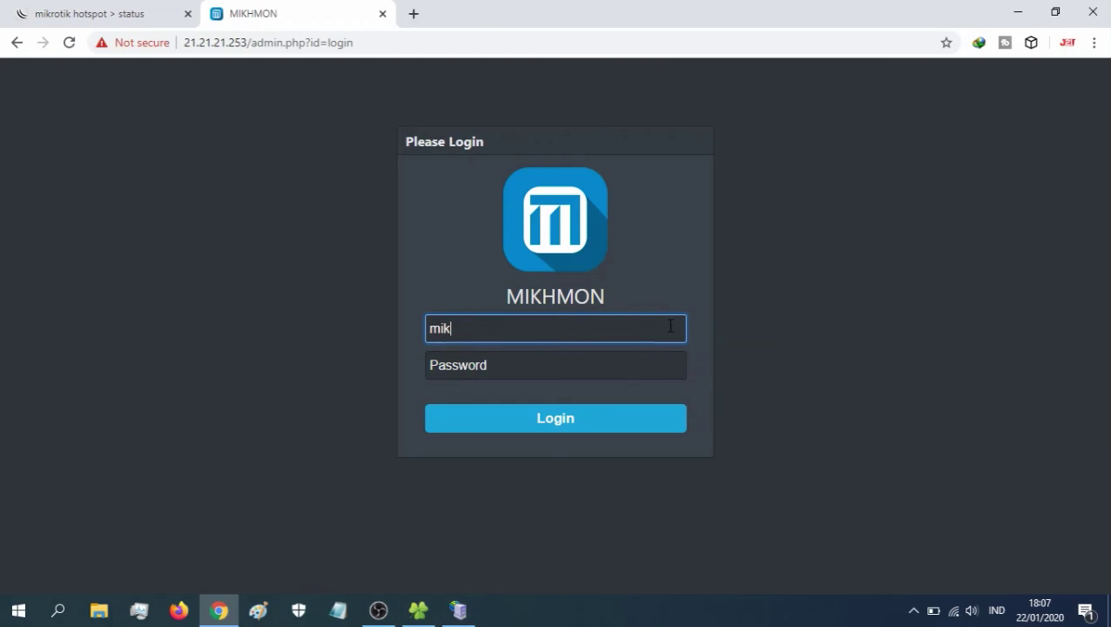
text(hmon)
click(538, 359)
text(1)
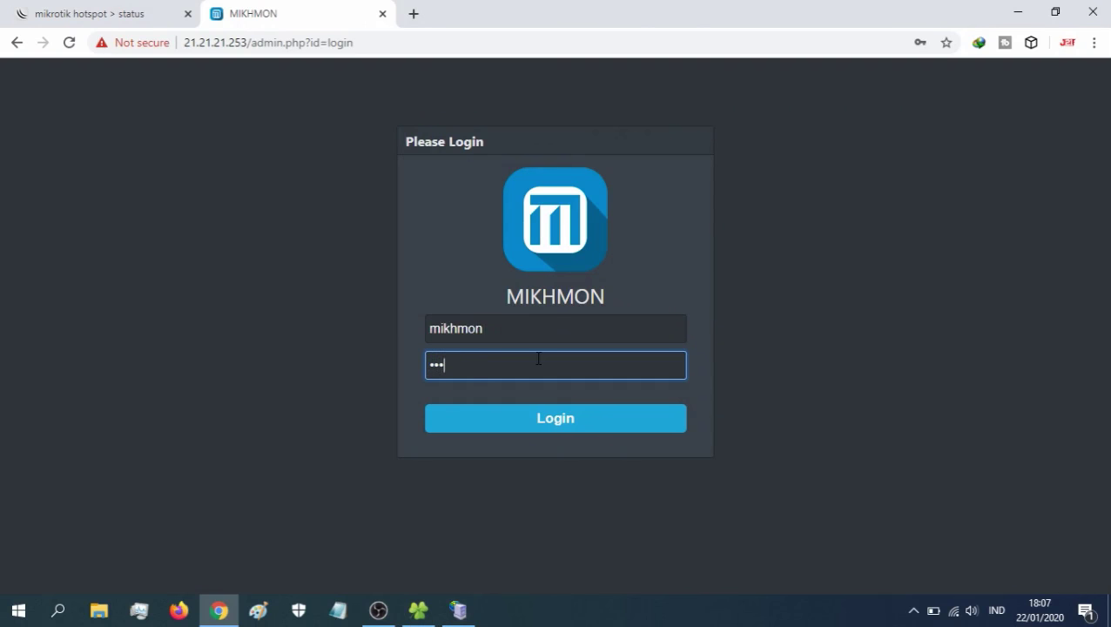
click(576, 416)
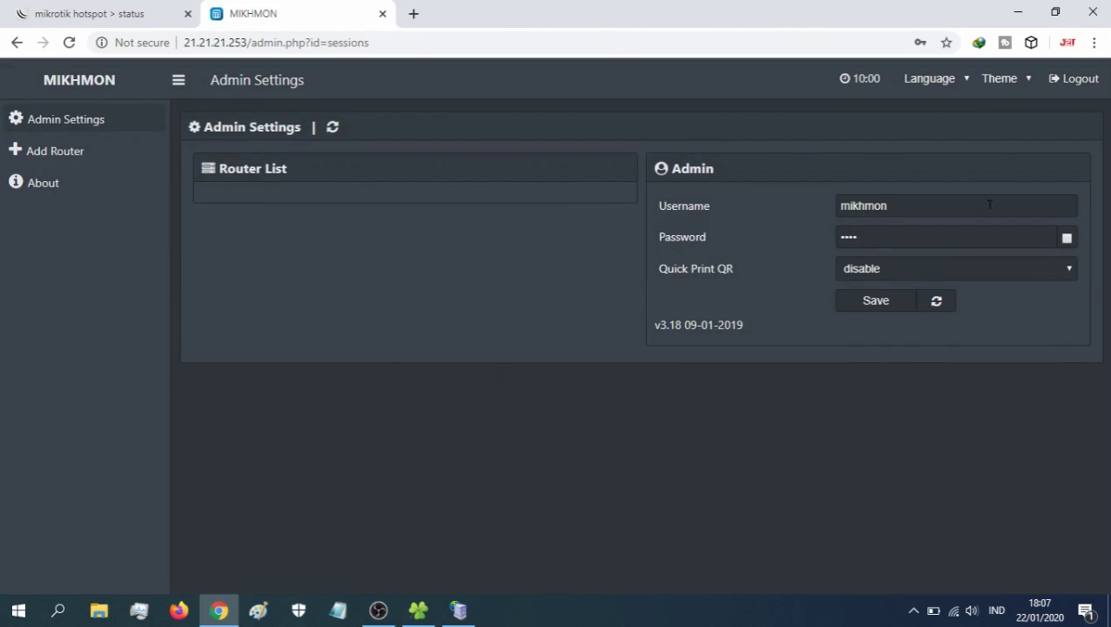
- Replace the admin username and password with new credentials, save them, and log out
click(1066, 238)
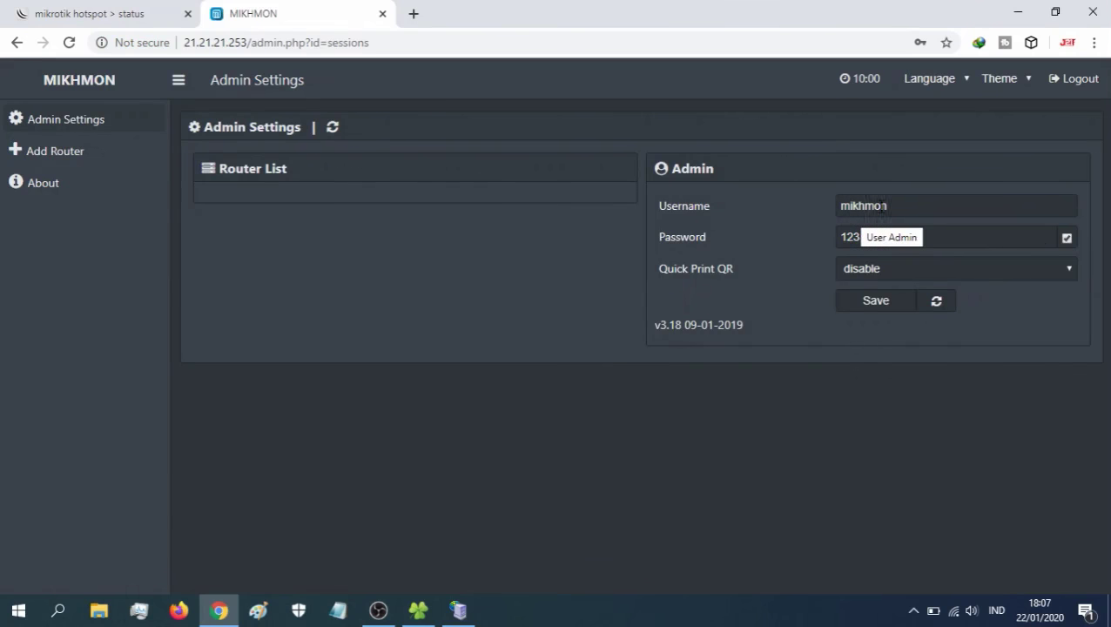
drag(900, 204, 827, 208)
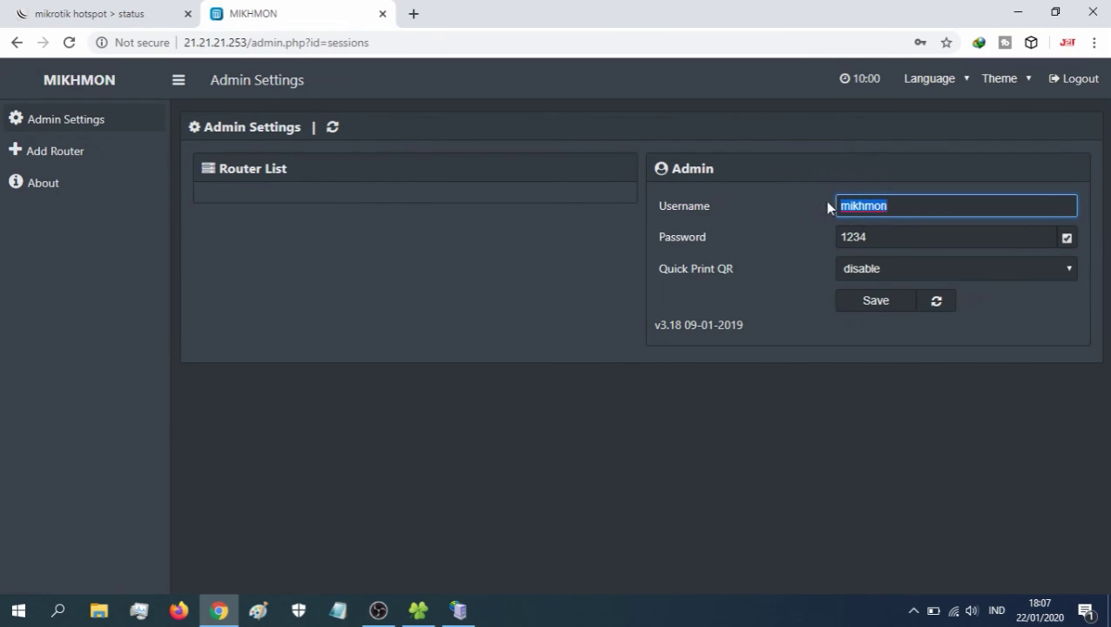
key(BackSpace)
text(juragan)
drag(876, 235, 819, 233)
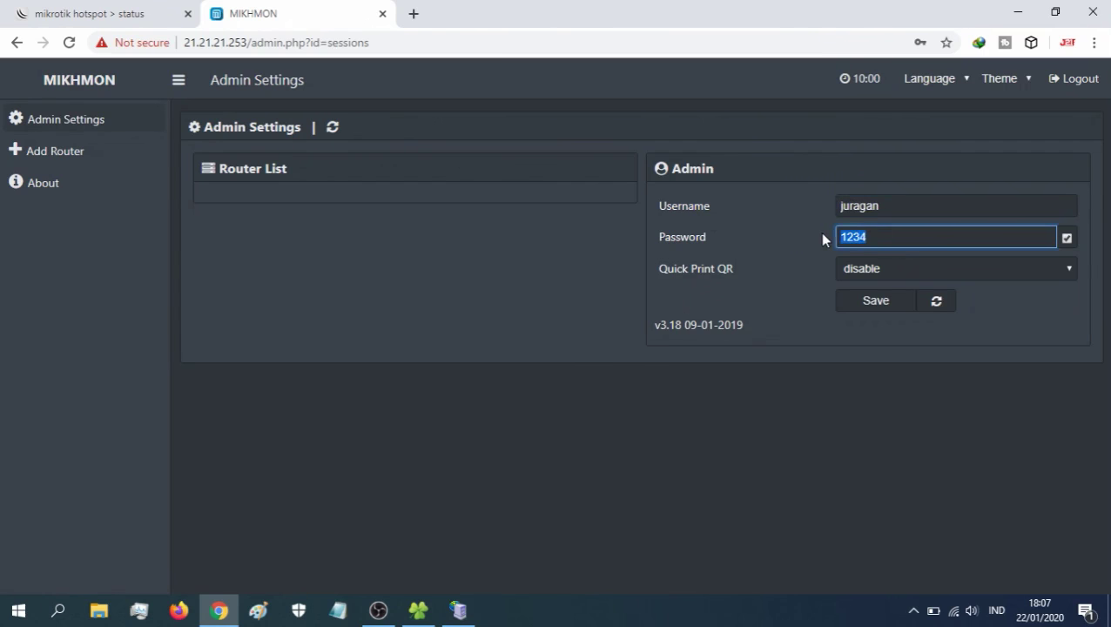
click(883, 305)
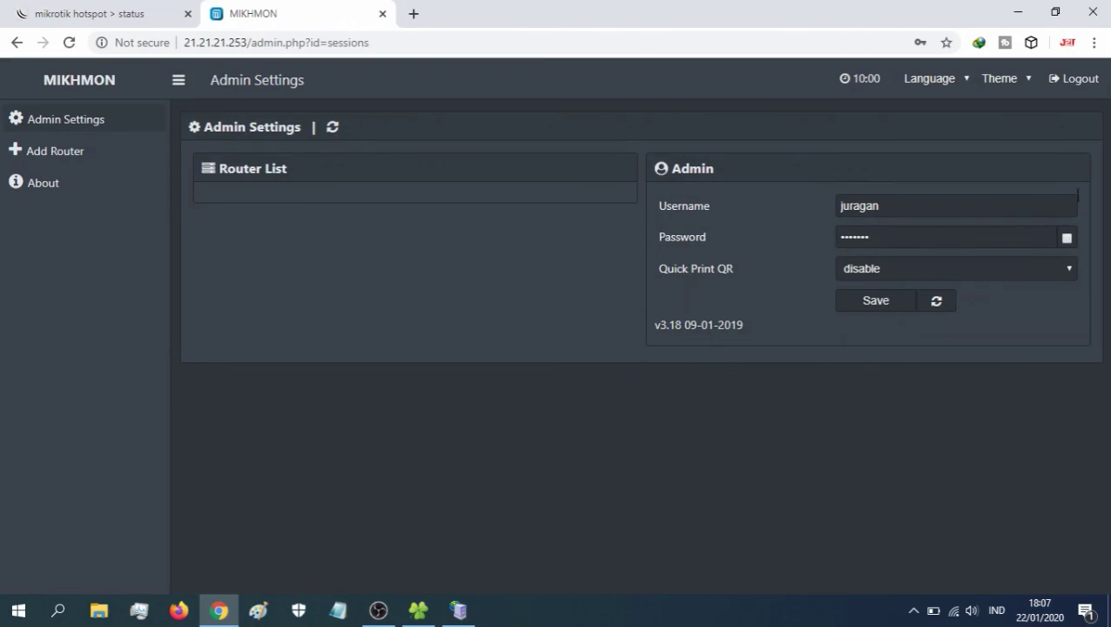
click(1077, 81)
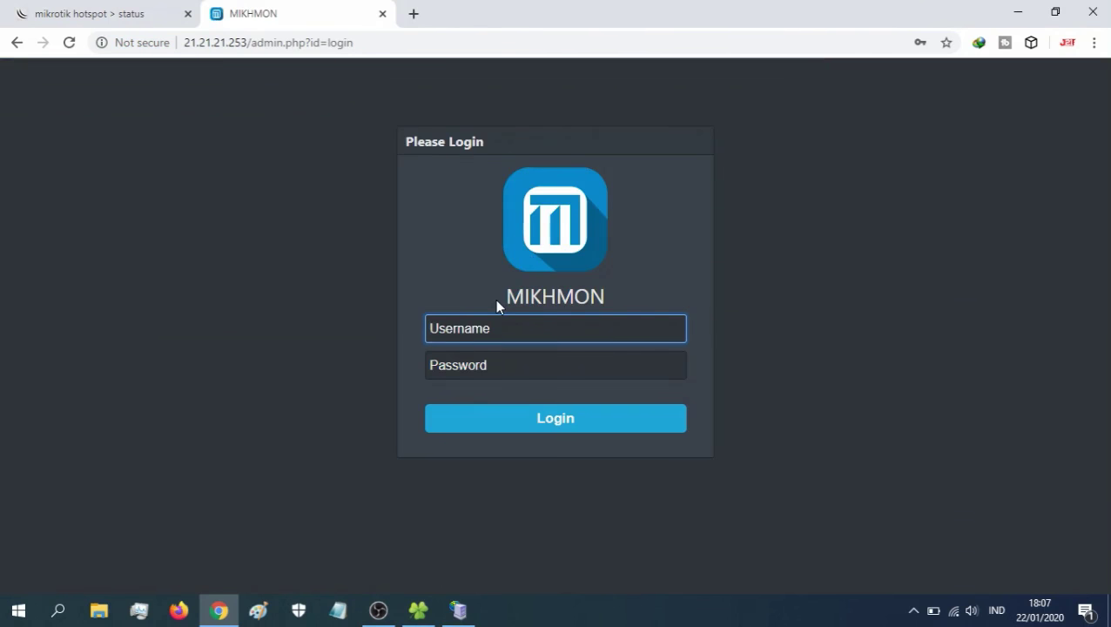
- Sign in to Mikhmon, retrying with the new admin credentials after the old username is rejected
text(mikhmon)
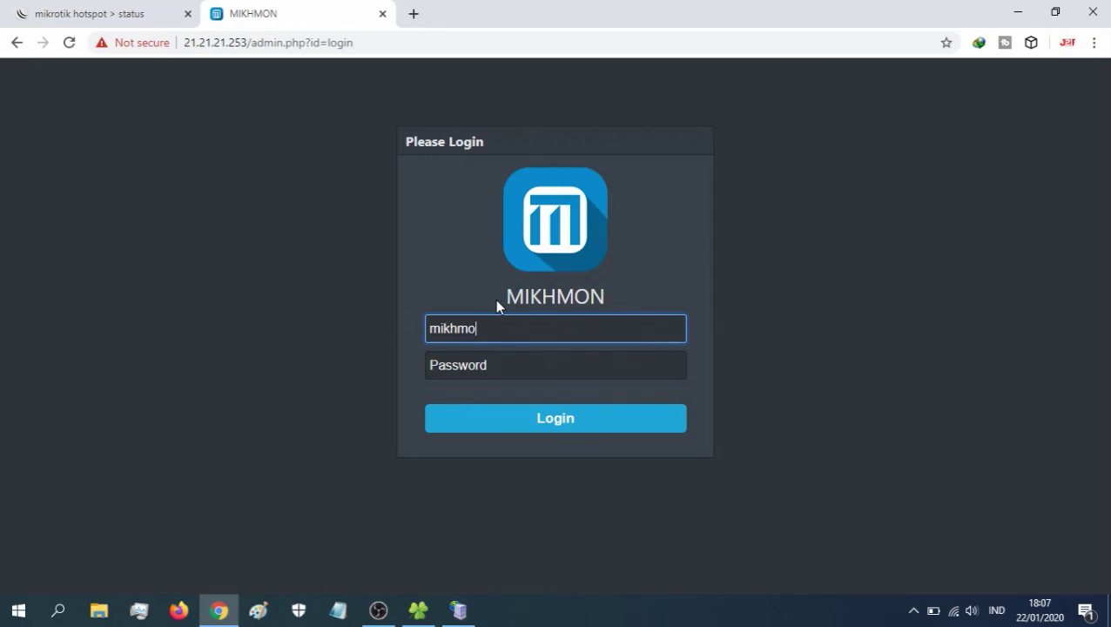
click(470, 372)
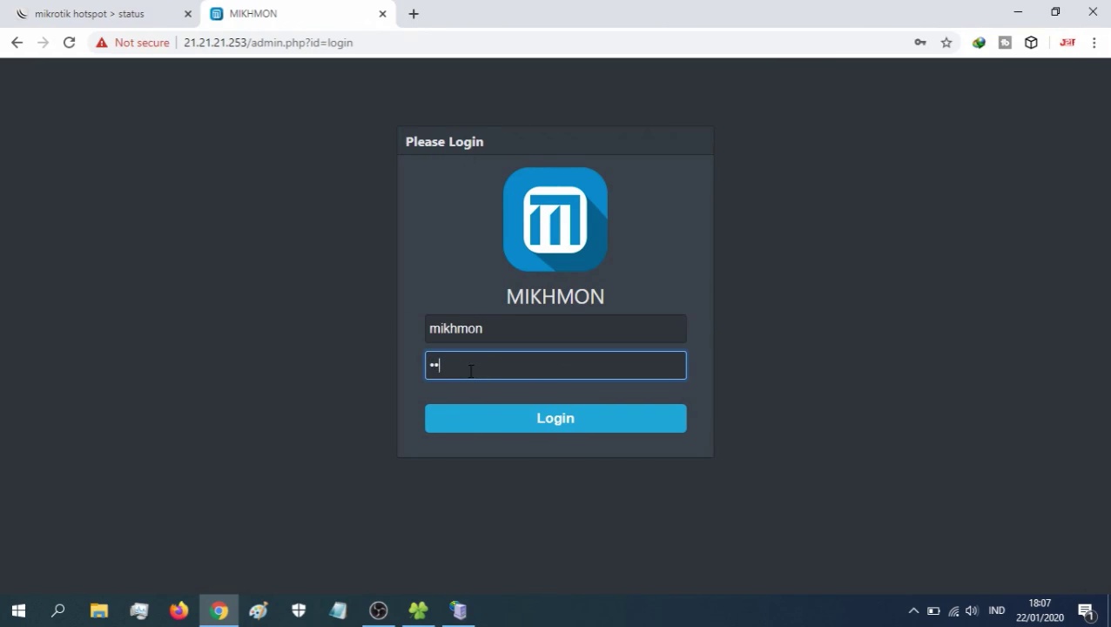
click(474, 422)
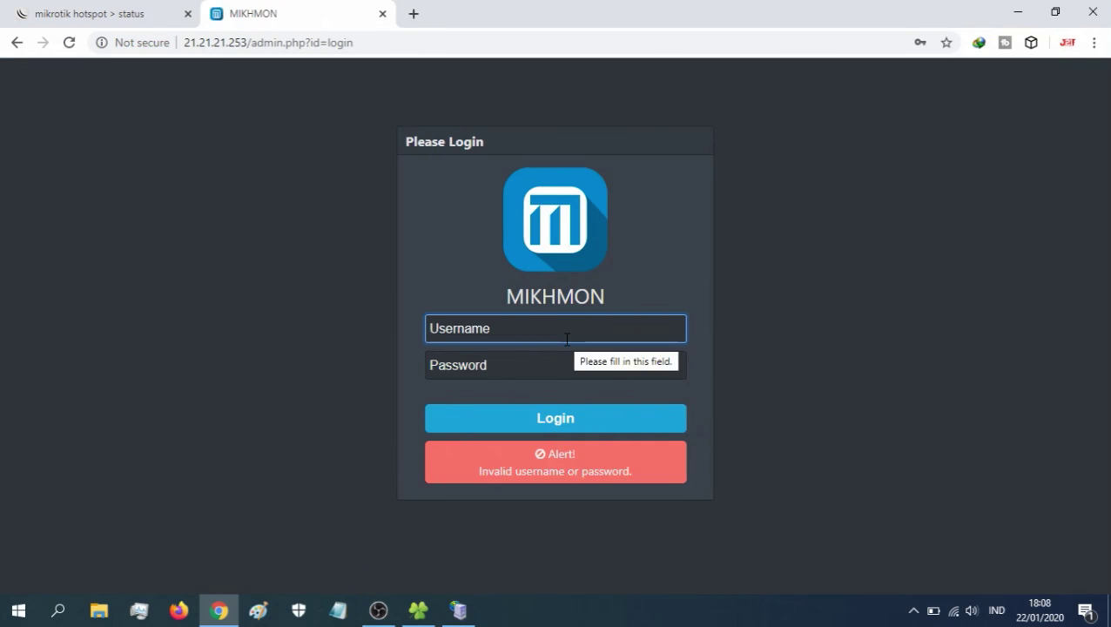
text(juragan)
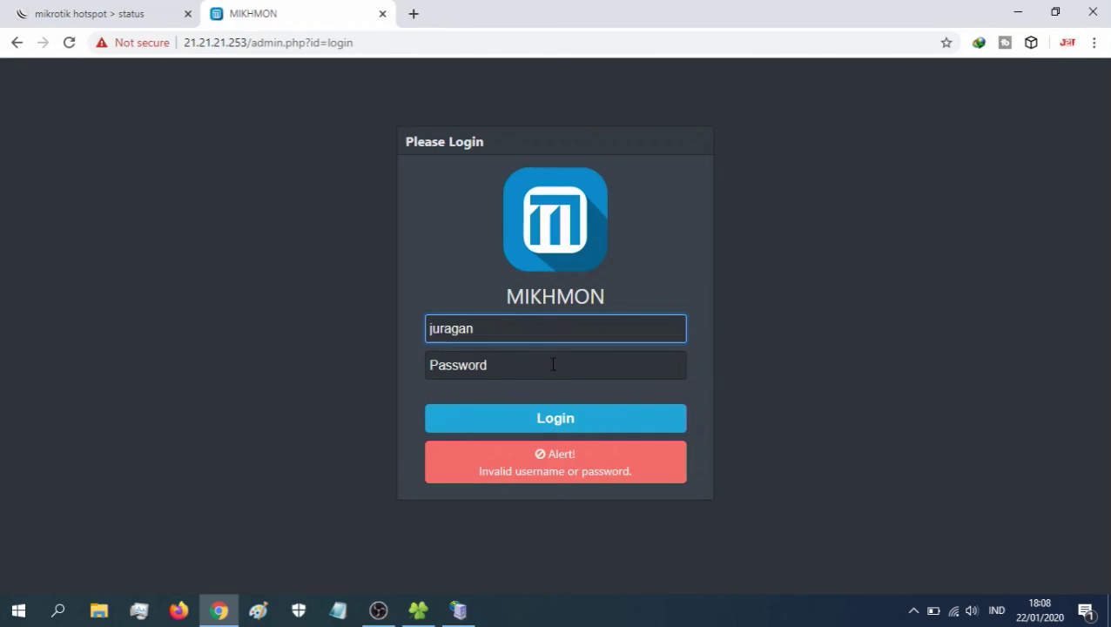
click(553, 364)
text(••)
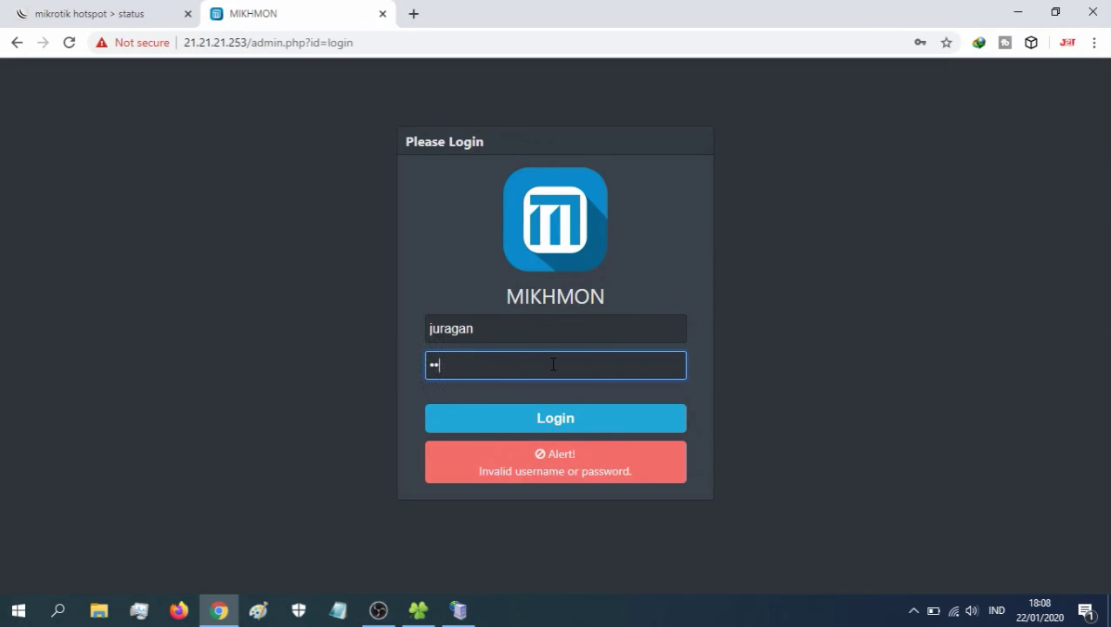
click(547, 430)
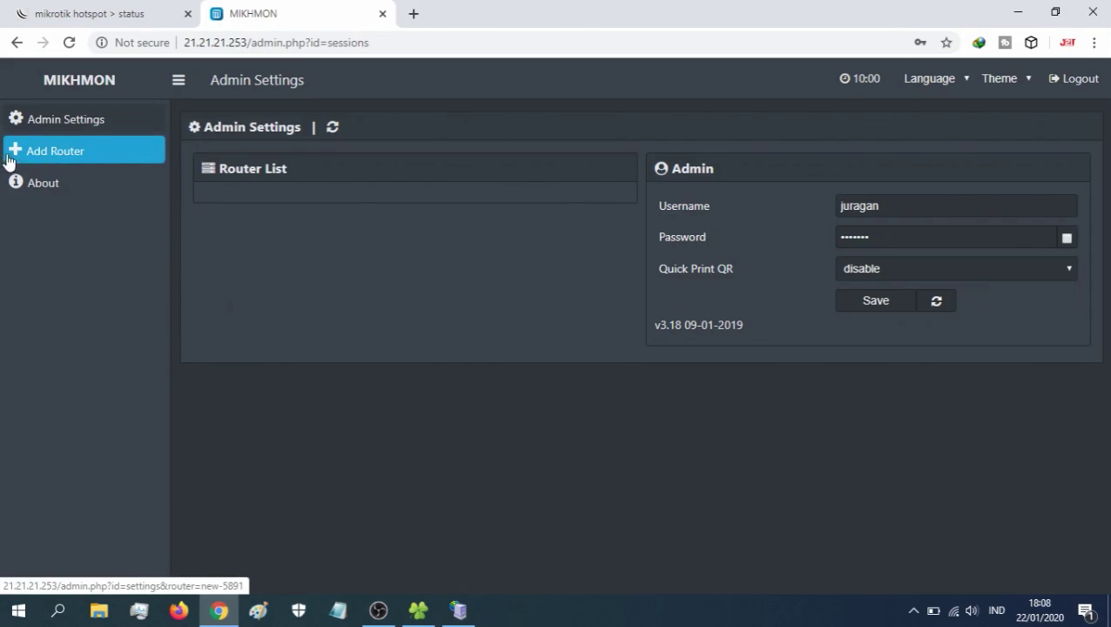
- Add a new router session named JURAGAN21 with MikroTik IP 21.21.21.1
click(70, 153)
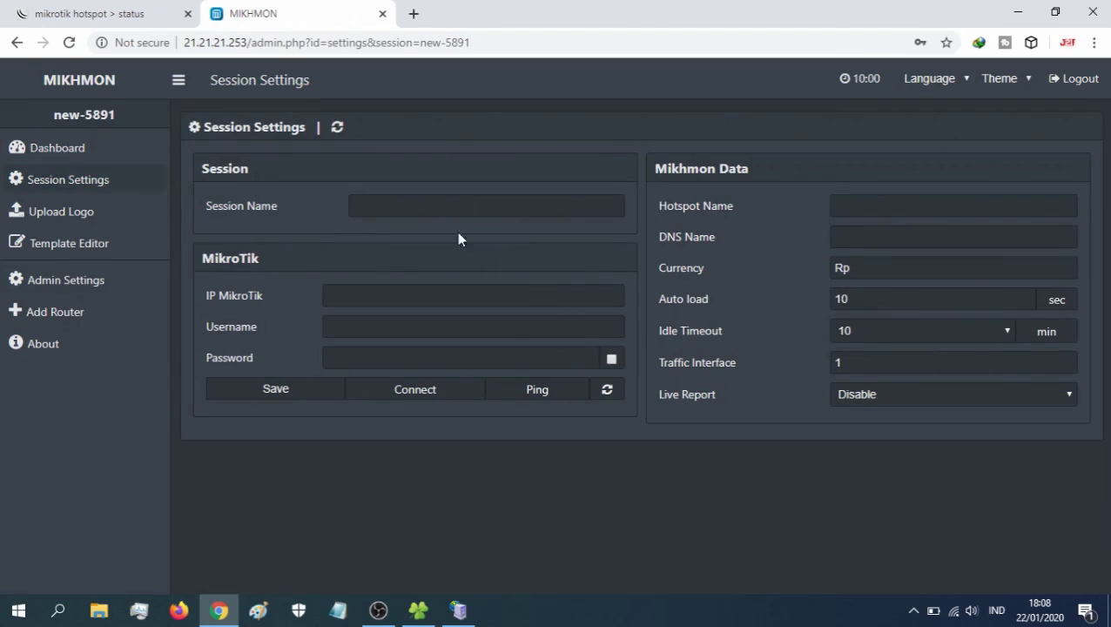
click(376, 207)
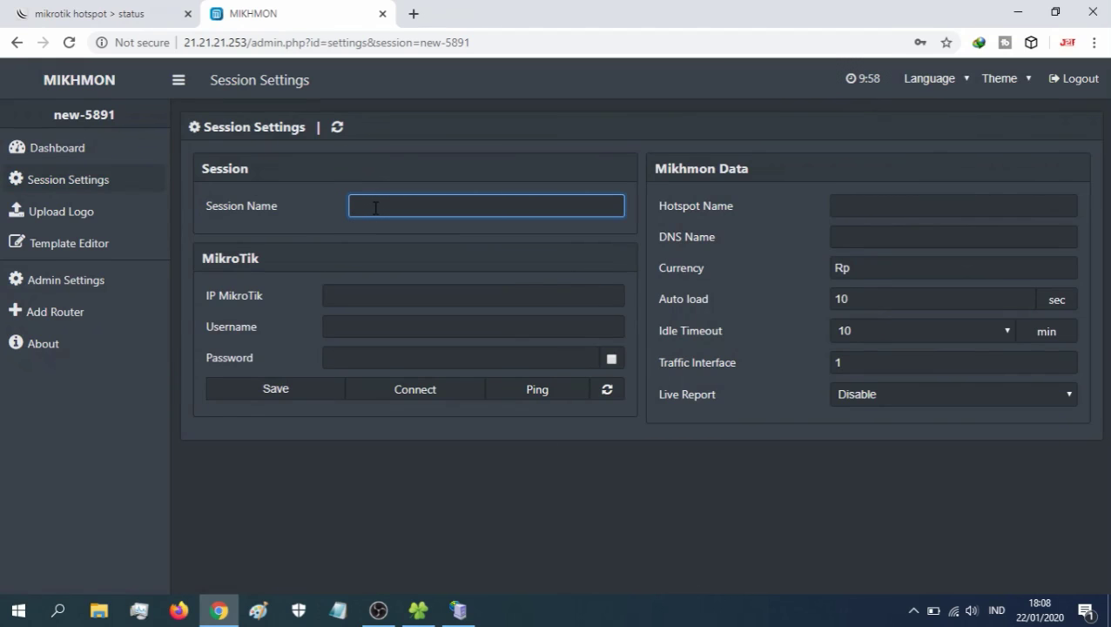
text(JURAGAN21)
click(373, 294)
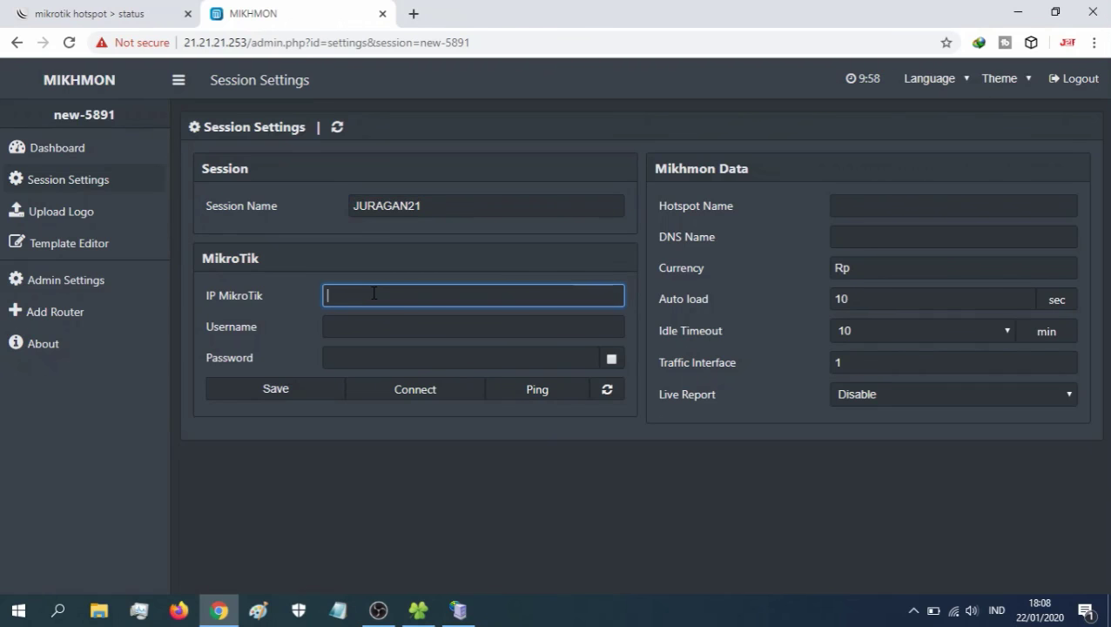
text(21.2)
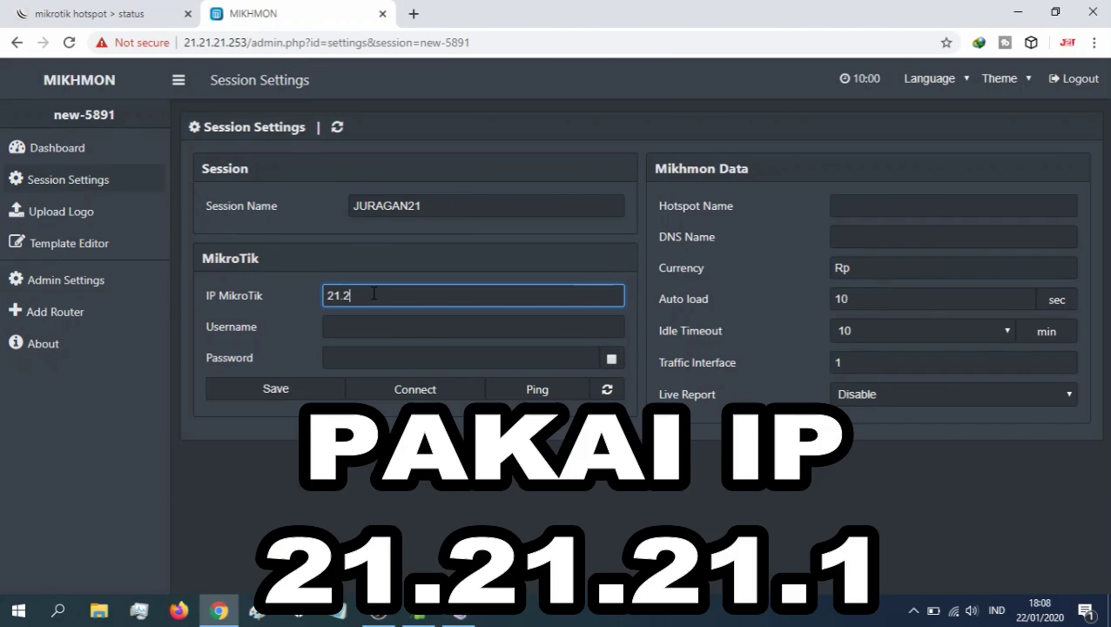
text(1.21.1)
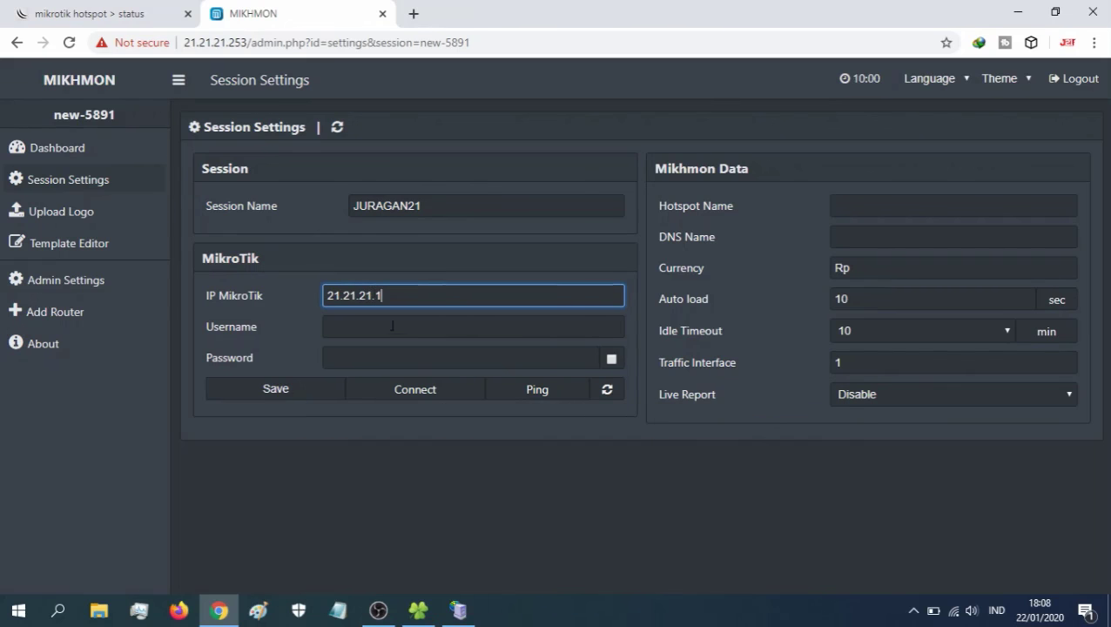
- Fill in the MikroTik login username and password and show the password
click(372, 337)
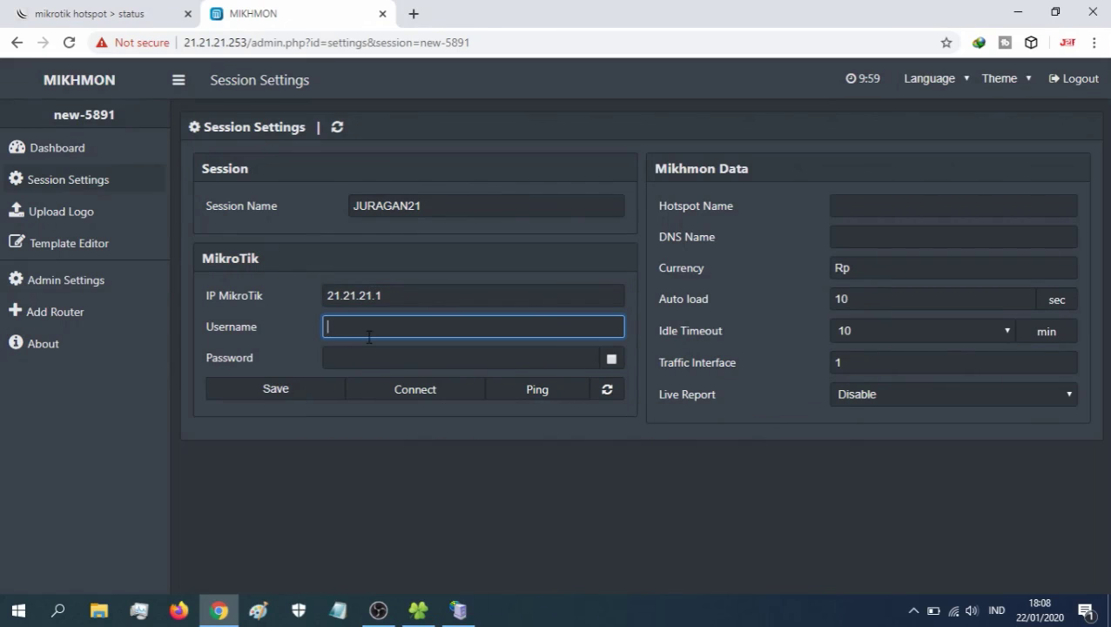
text(JURAGAN)
key(BackSpace)
key(BackSpace)
key(BackSpace)
key(BackSpace)
key(BackSpace)
key(BackSpace)
text(juragan)
click(386, 357)
text(•••)
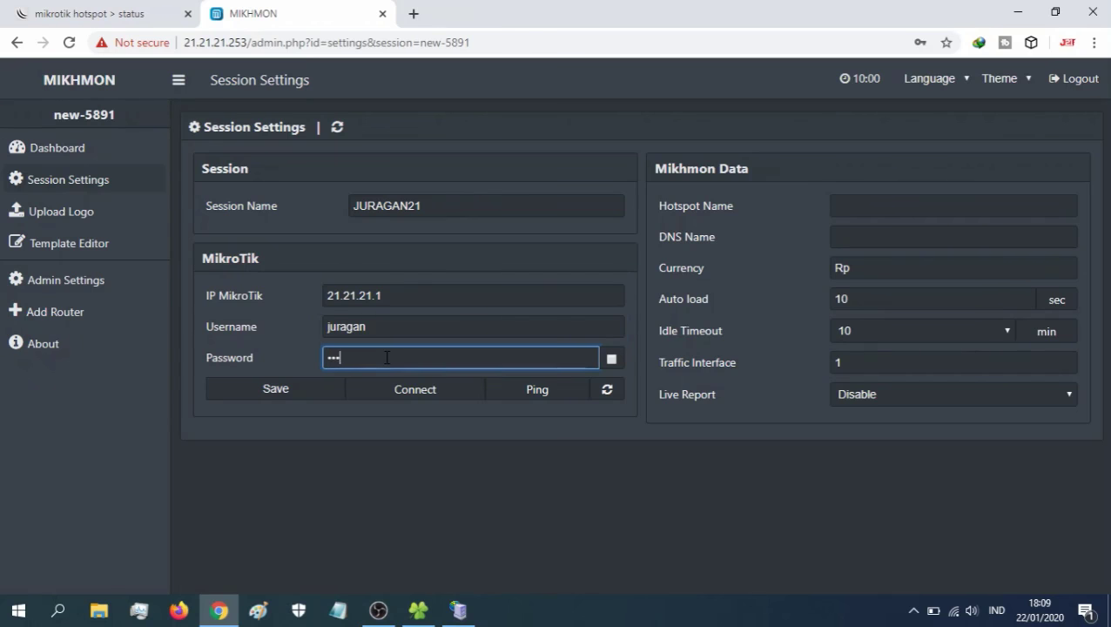
text(•••••)
click(611, 359)
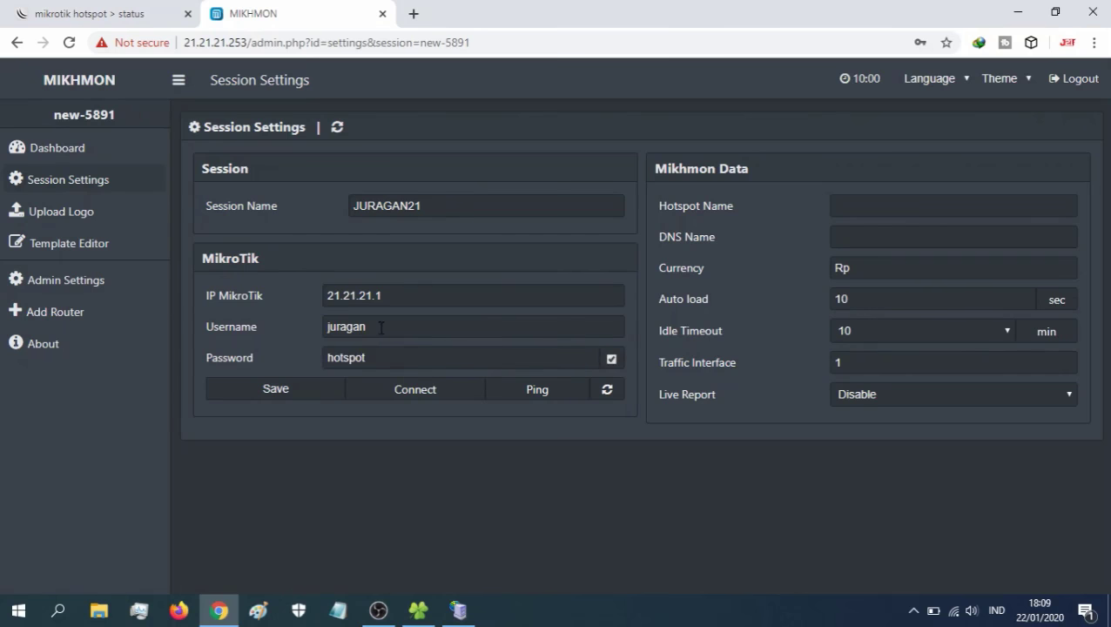
click(882, 204)
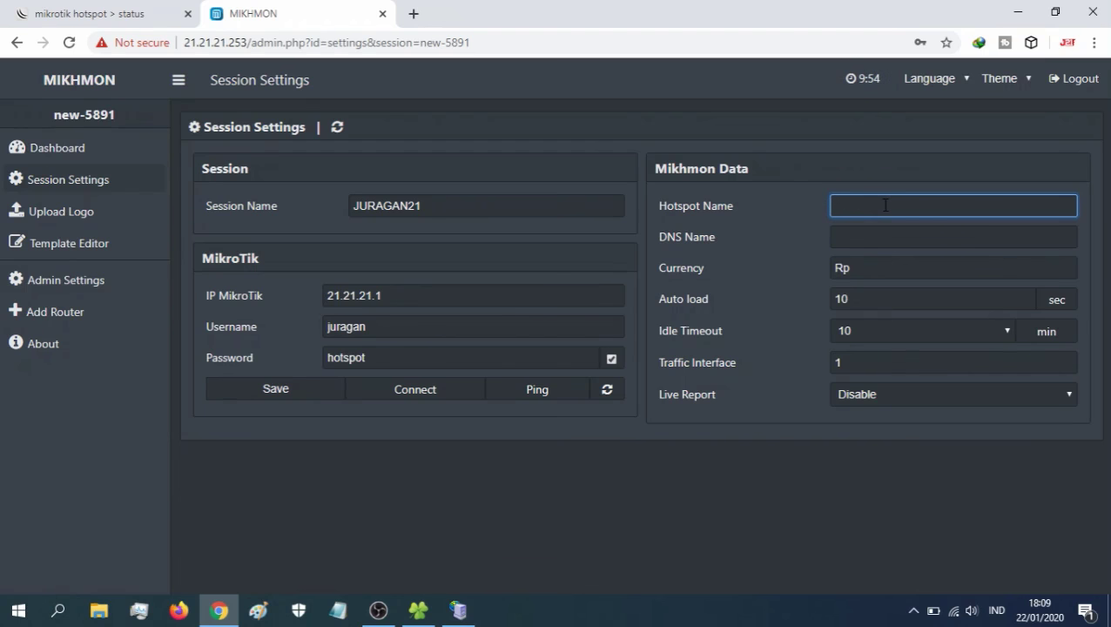
- Set the hotspot name to JURAGAN 21 and DNS name to juragan21.com
text(JURAGAN 21)
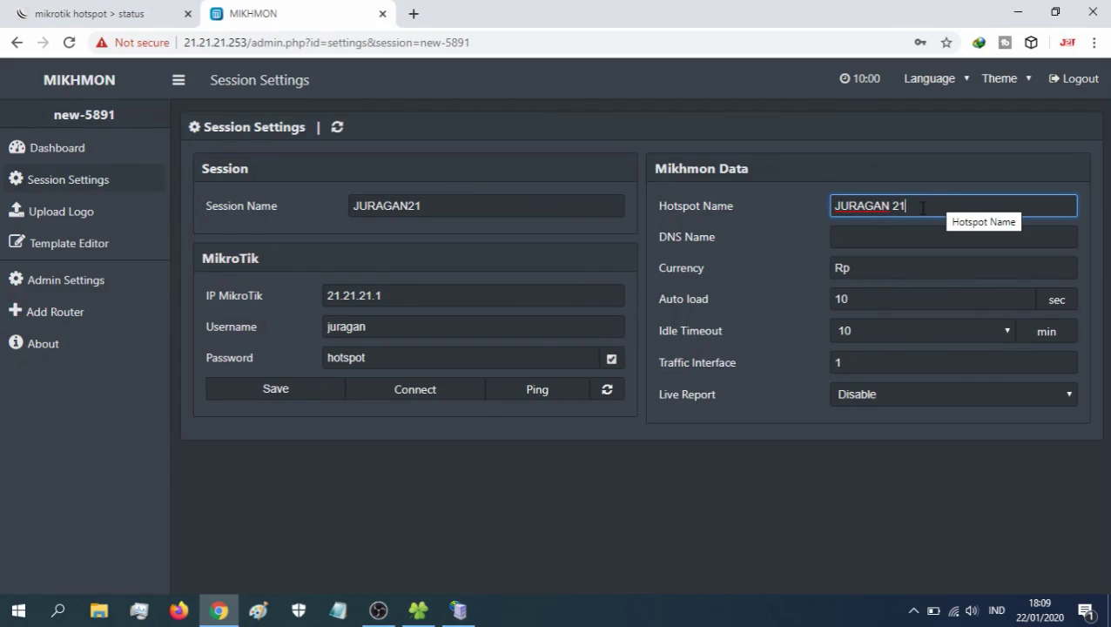
text( HOTSPOT)
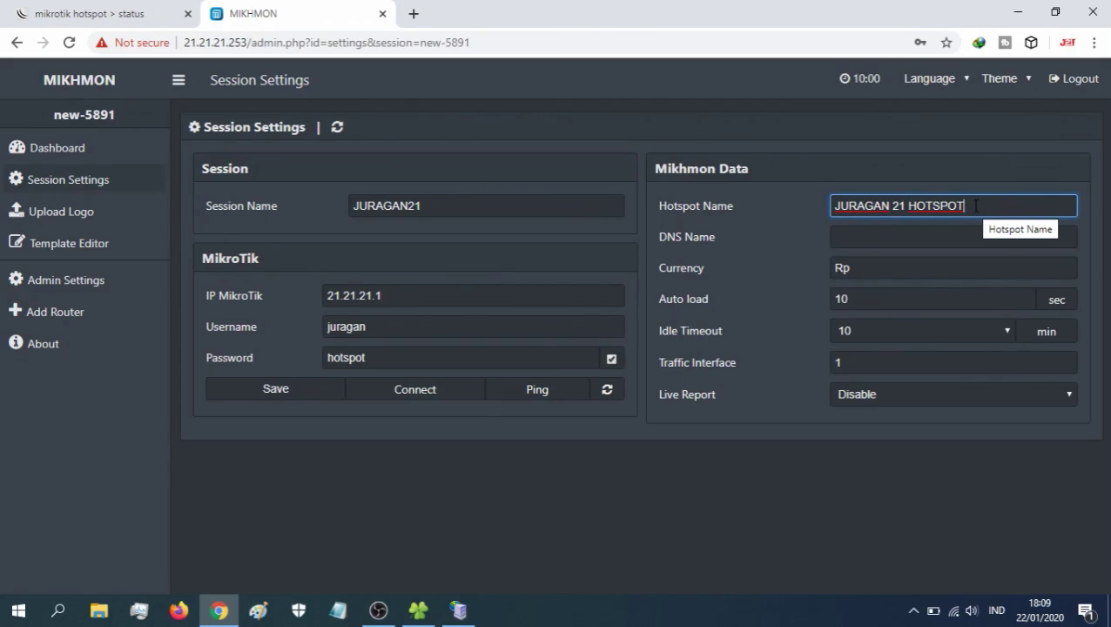
key(shift+Left)
key(shift+Left)
key(shift+Left)
key(shift+Left)
key(shift+Left)
key(shift+Left)
key(shift+Left)
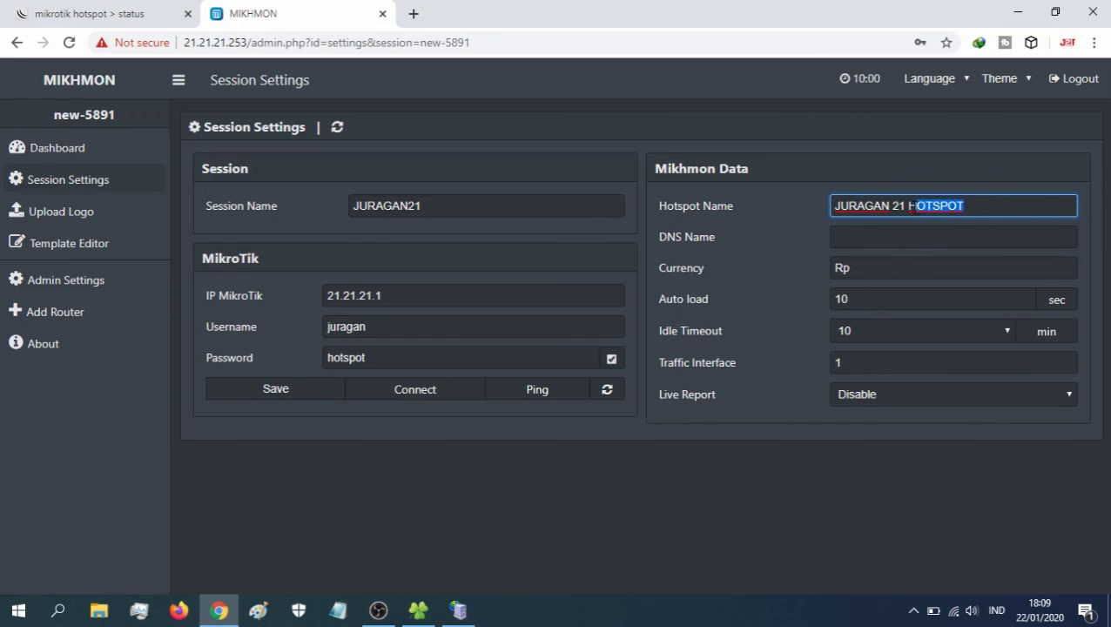
key(BackSpace)
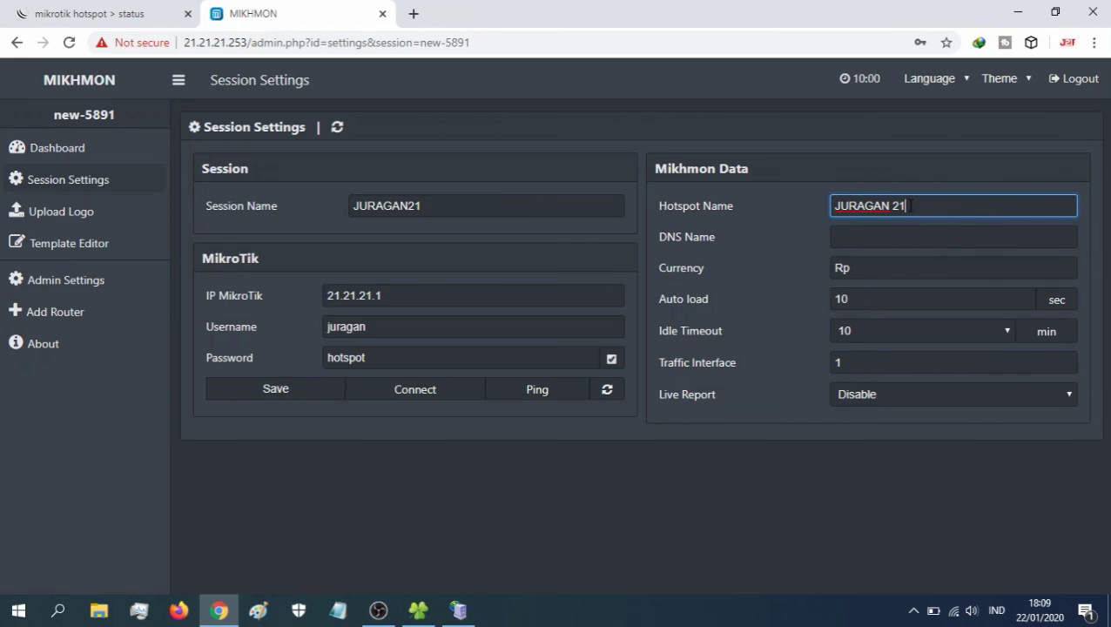
key(BackSpace)
click(878, 241)
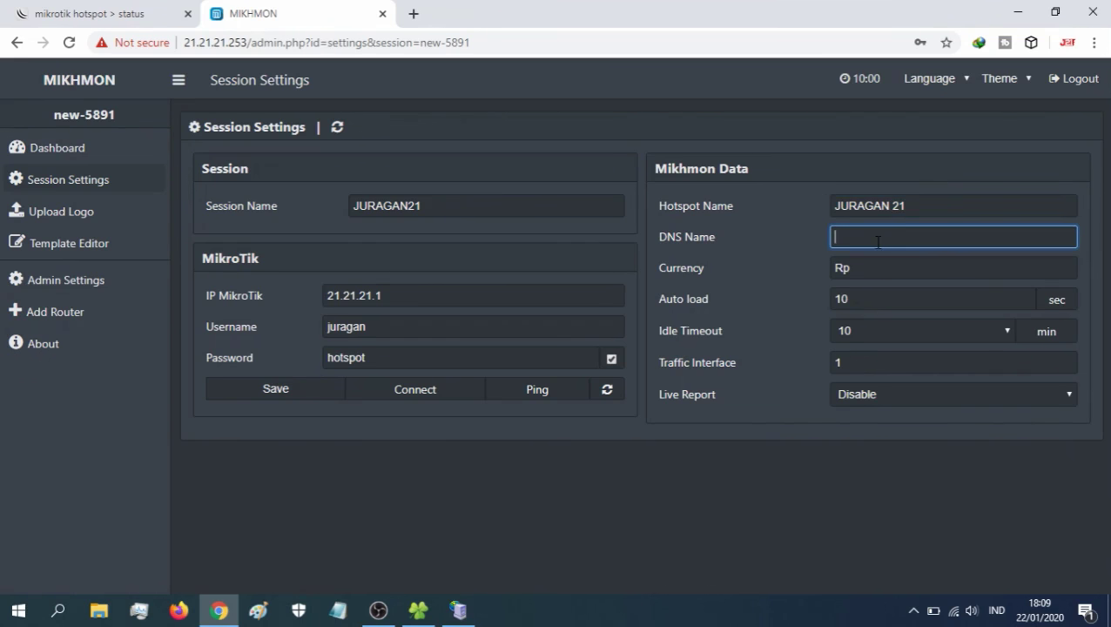
text(juragan21)
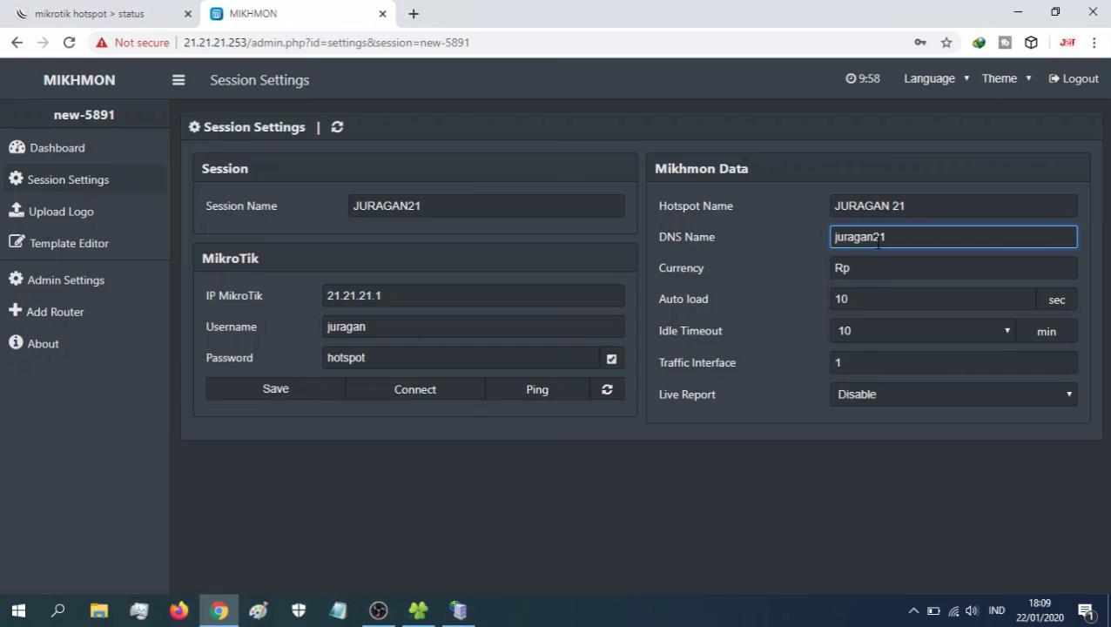
text(.com)
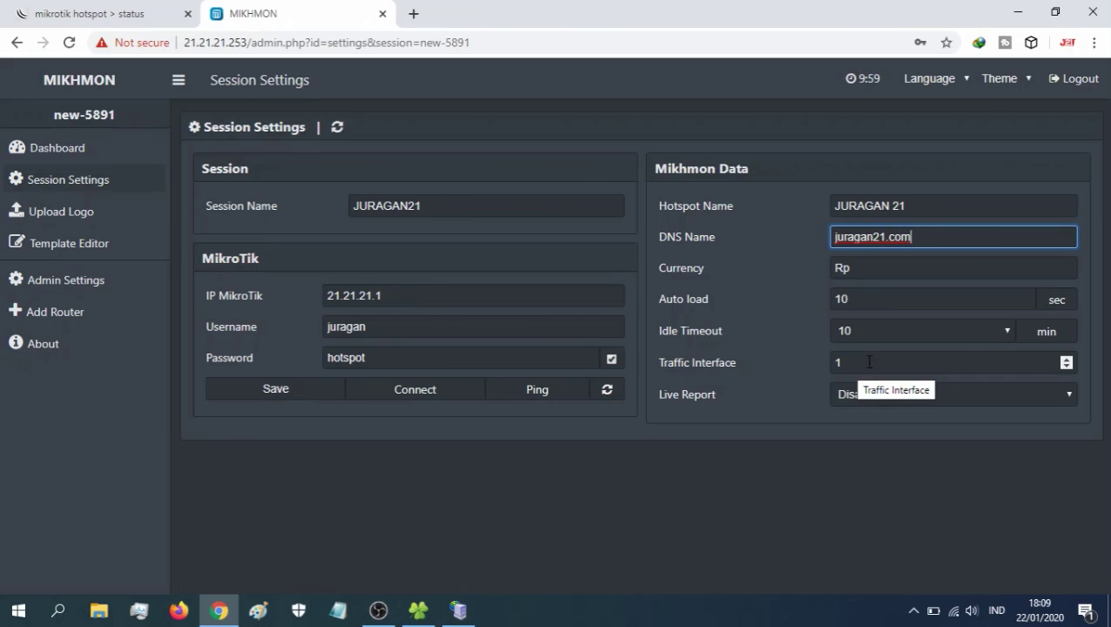
- Change Traffic Interface from 1 to 2, save the session, and log out
click(858, 362)
drag(850, 362, 825, 368)
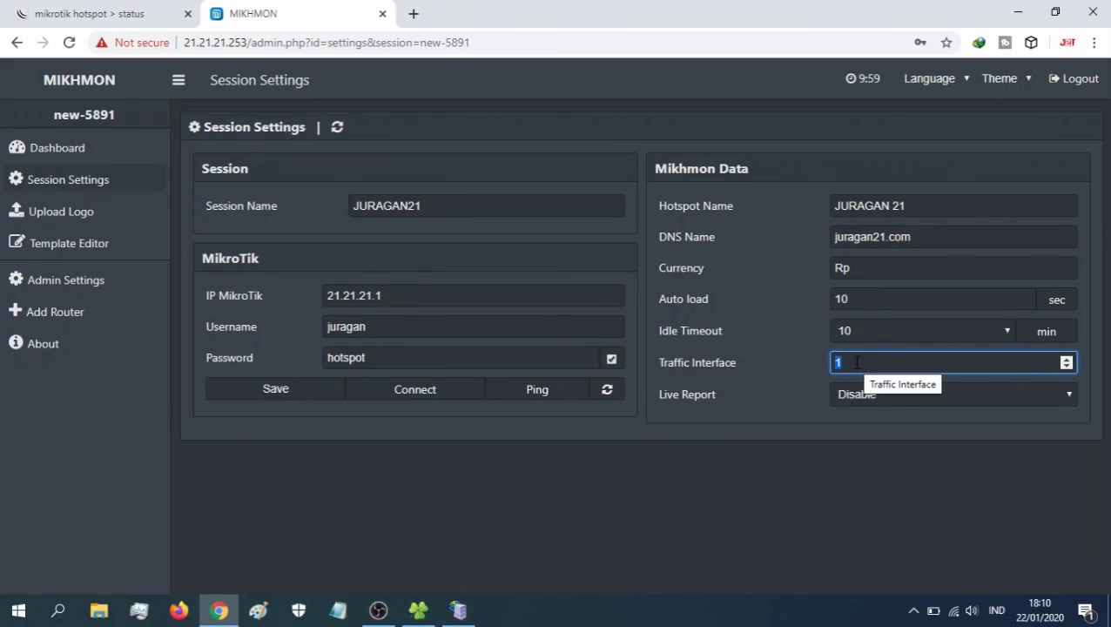
text(2)
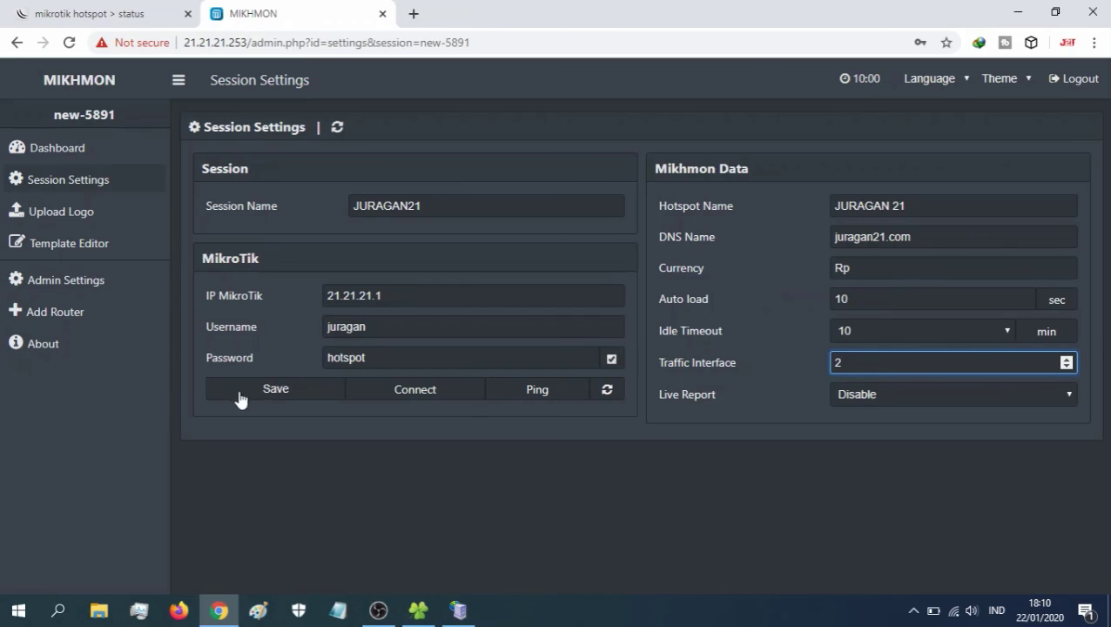
click(273, 391)
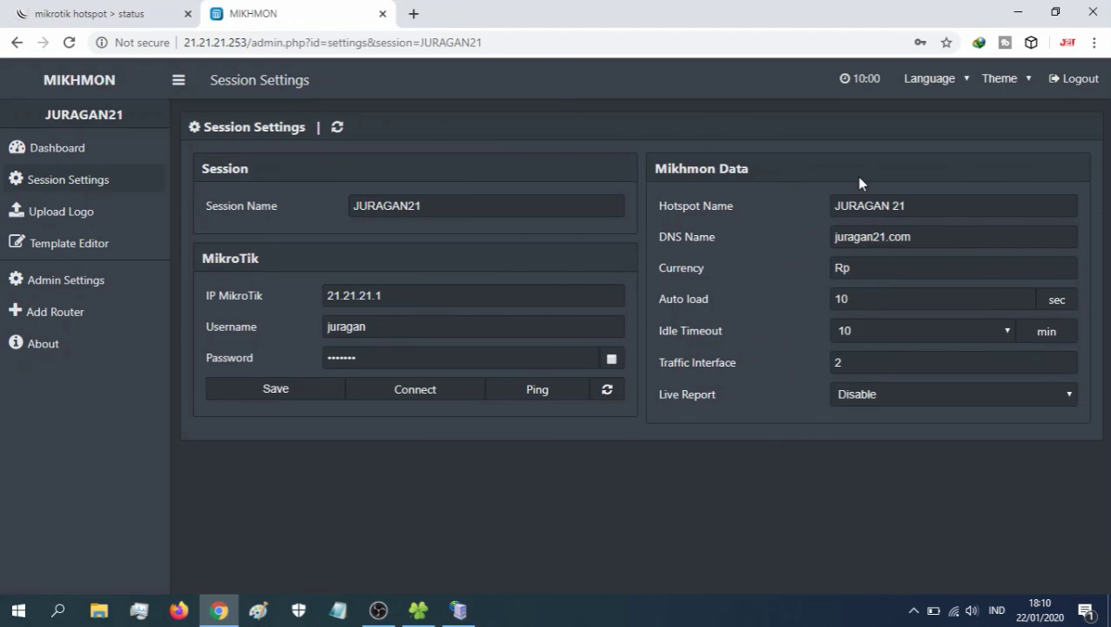
click(1076, 82)
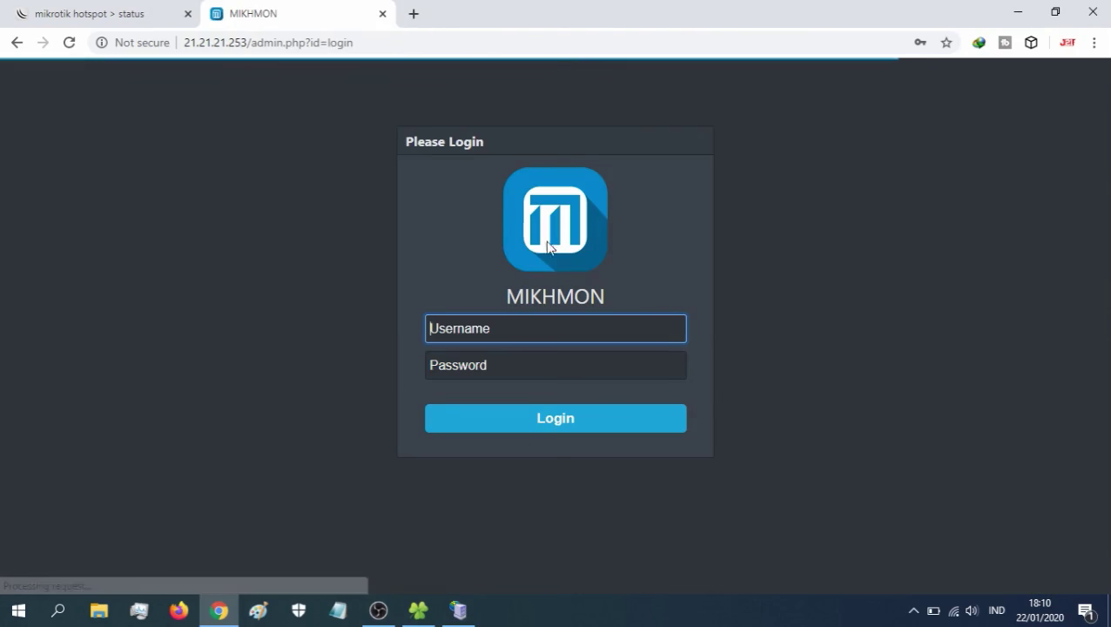
- Sign back in to Mikhmon with the new admin username and password
text(iuragan)
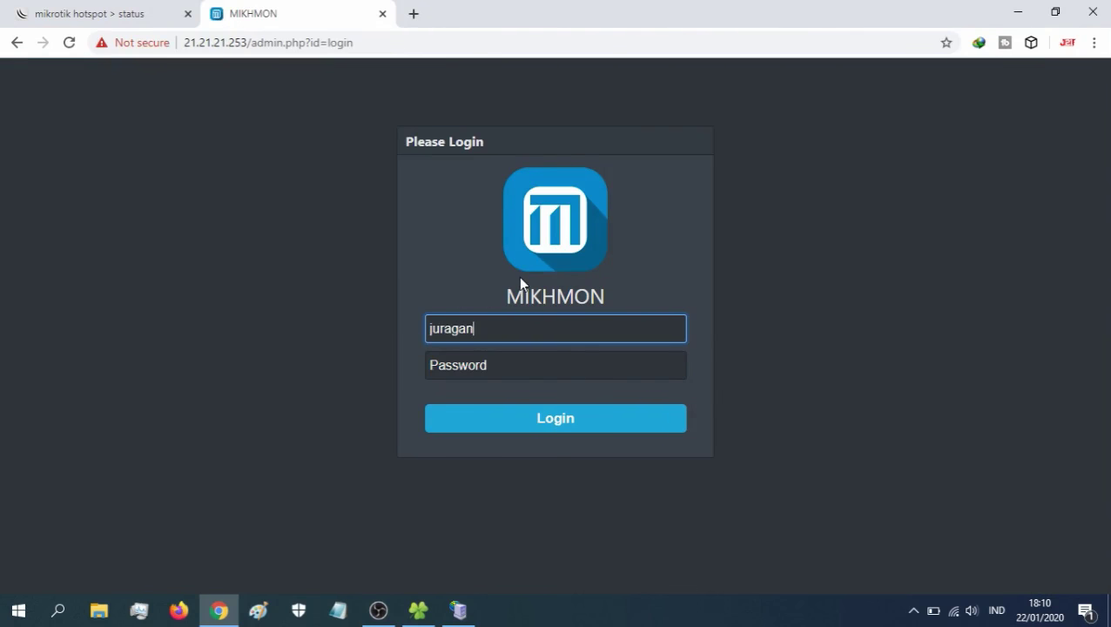
click(441, 362)
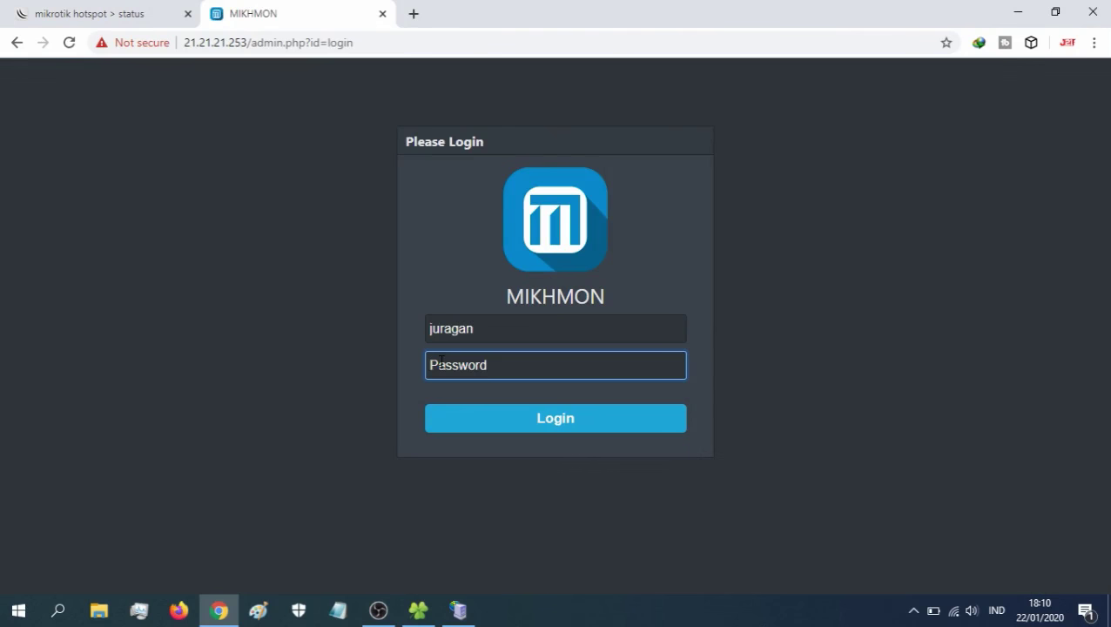
click(493, 421)
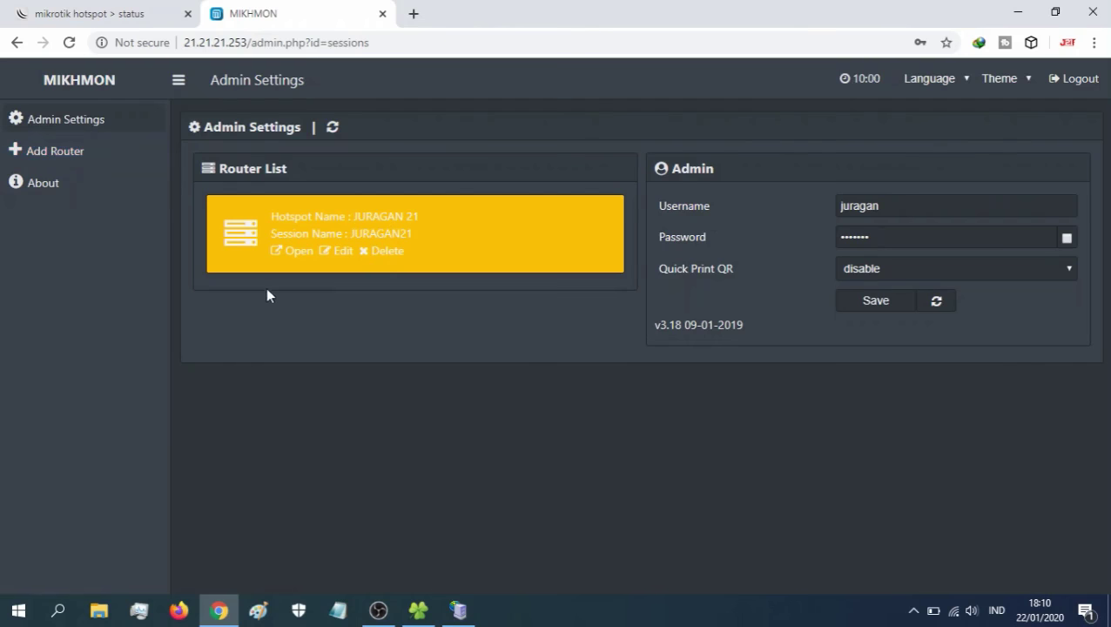
- Open the JURAGAN21 router session and view its dashboard
click(298, 256)
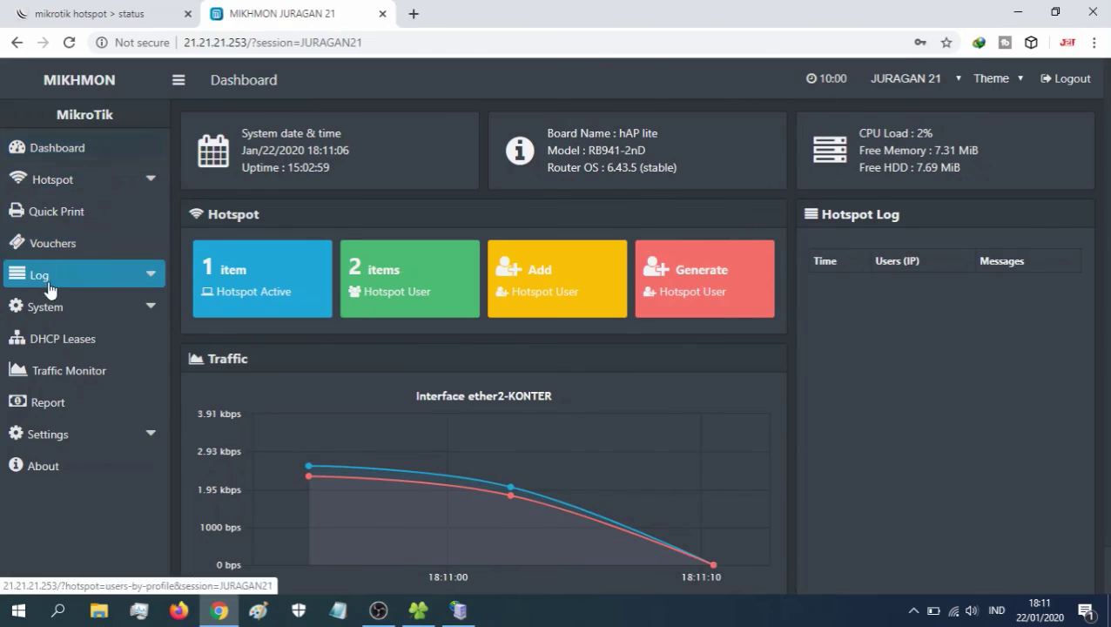
click(84, 150)
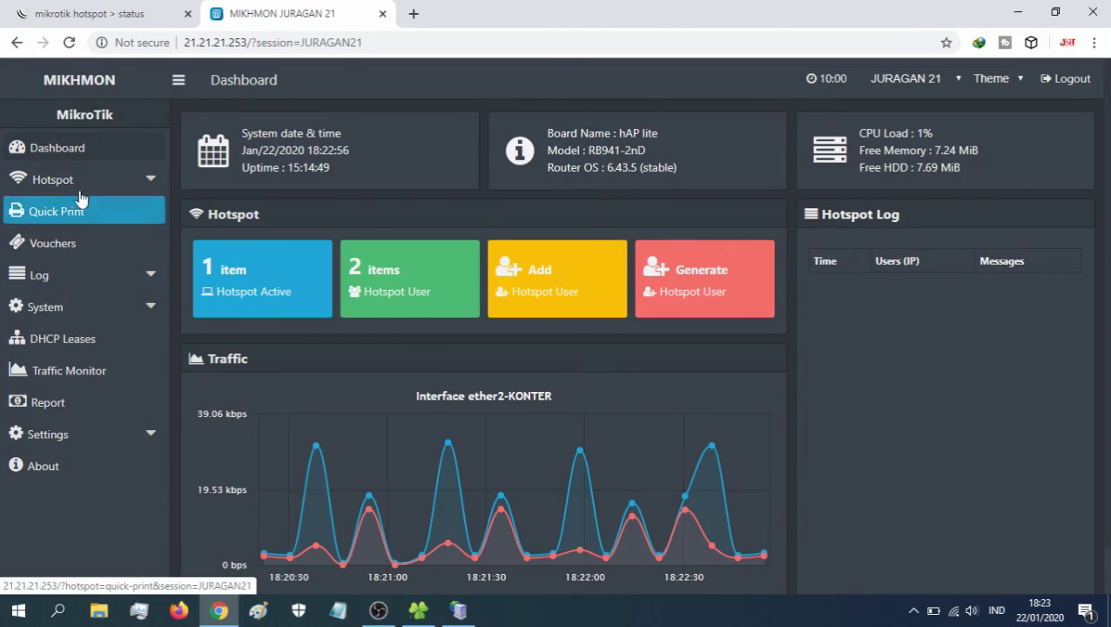
- Expand Hotspot > User Profile in the sidebar and open the Profile List
click(152, 184)
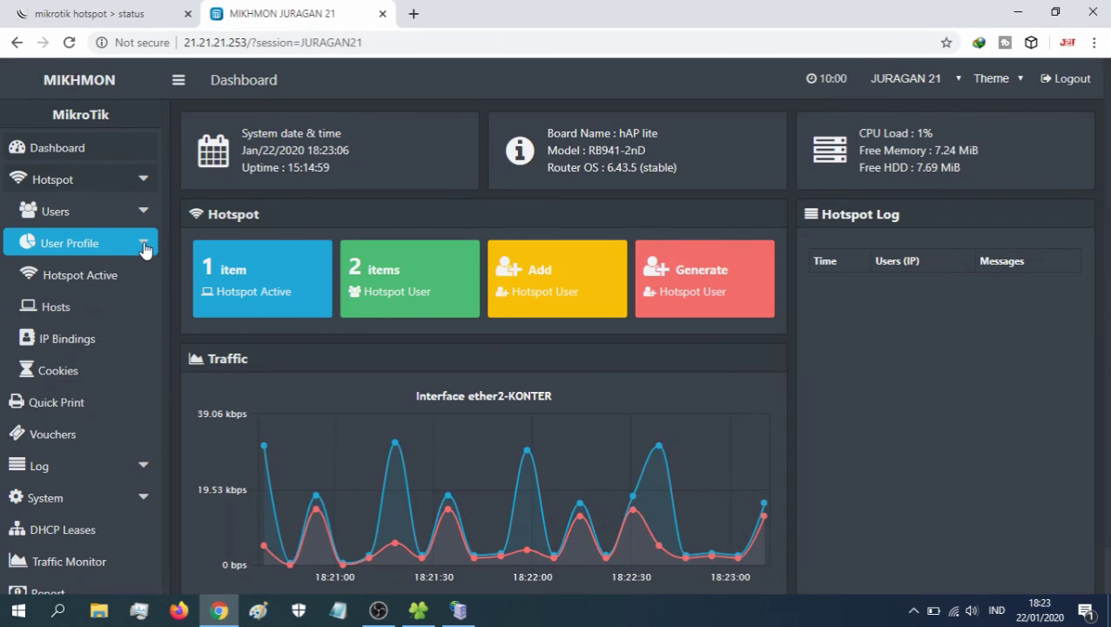
click(145, 248)
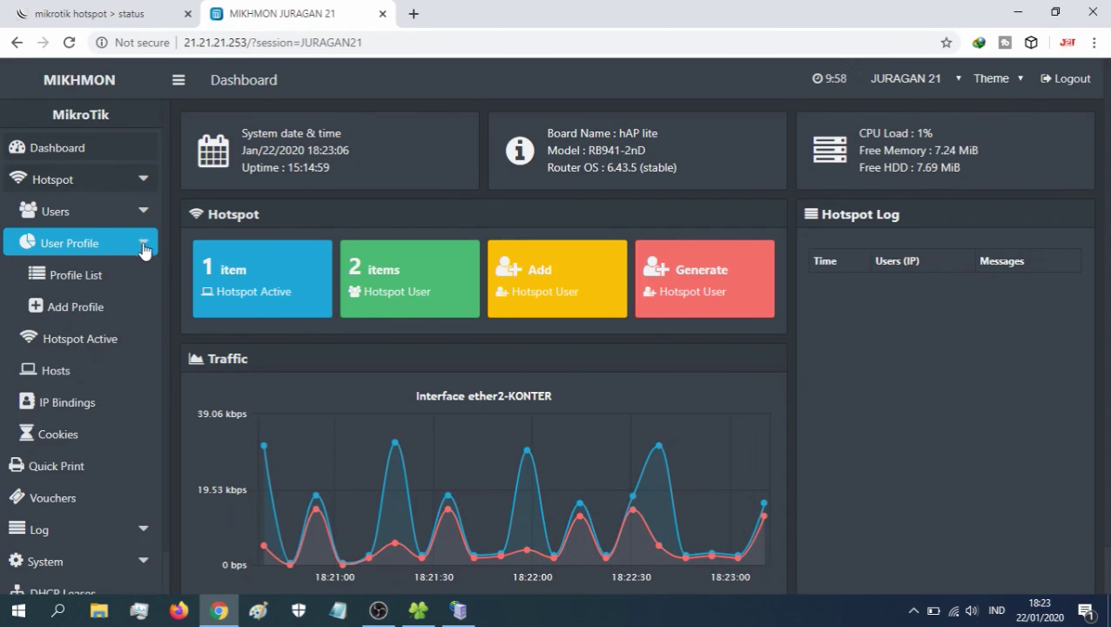
click(98, 277)
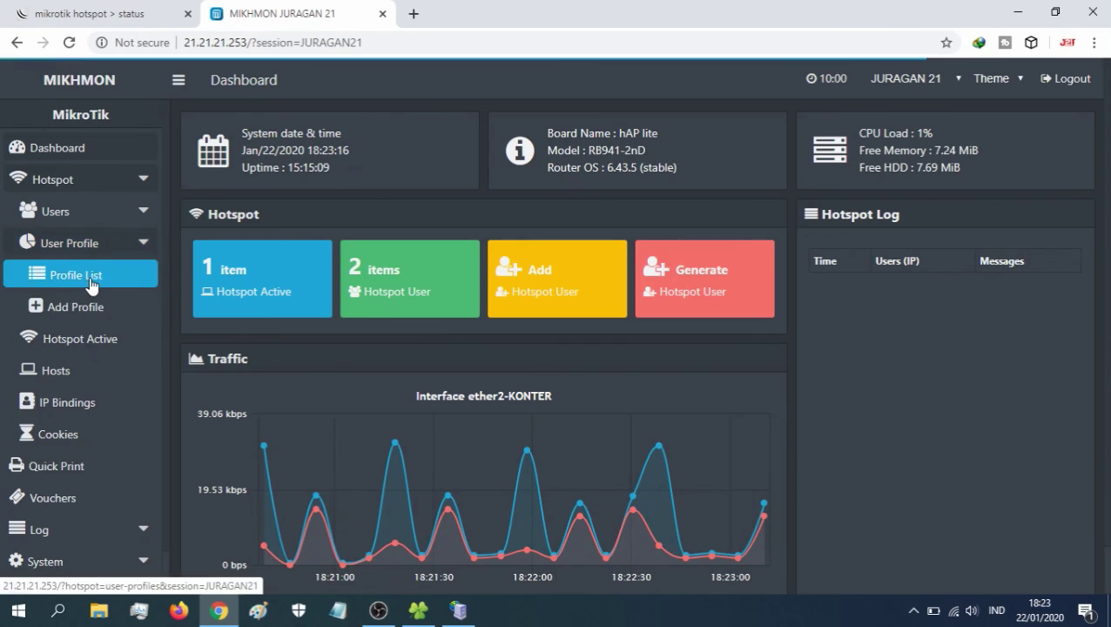
click(90, 277)
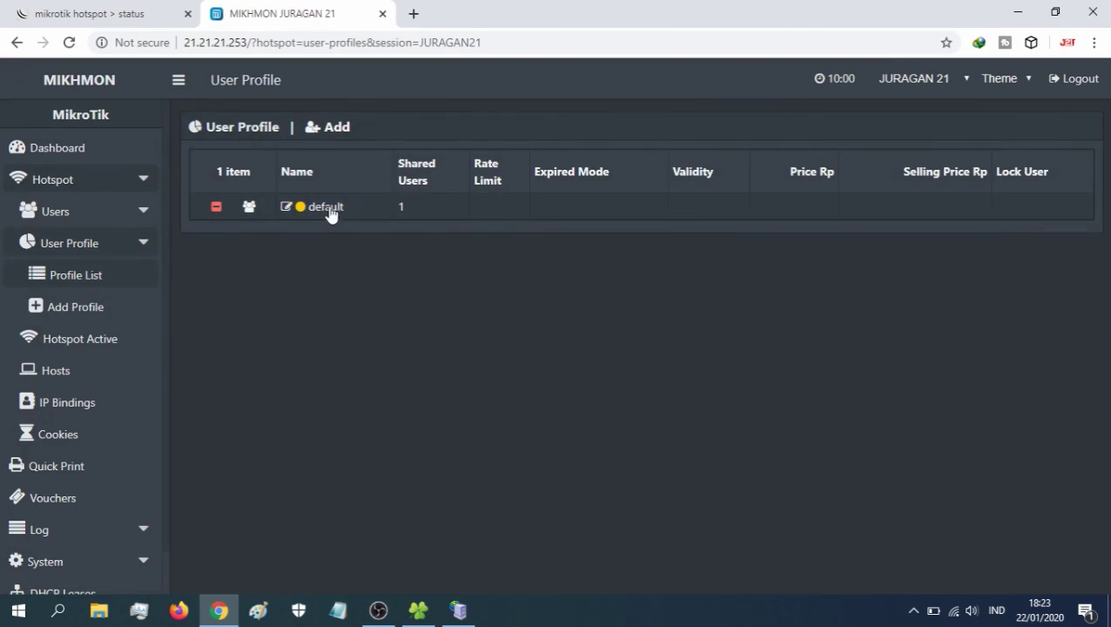
- Save a new ADMIN profile with 21 shared users and expired mode None
click(94, 315)
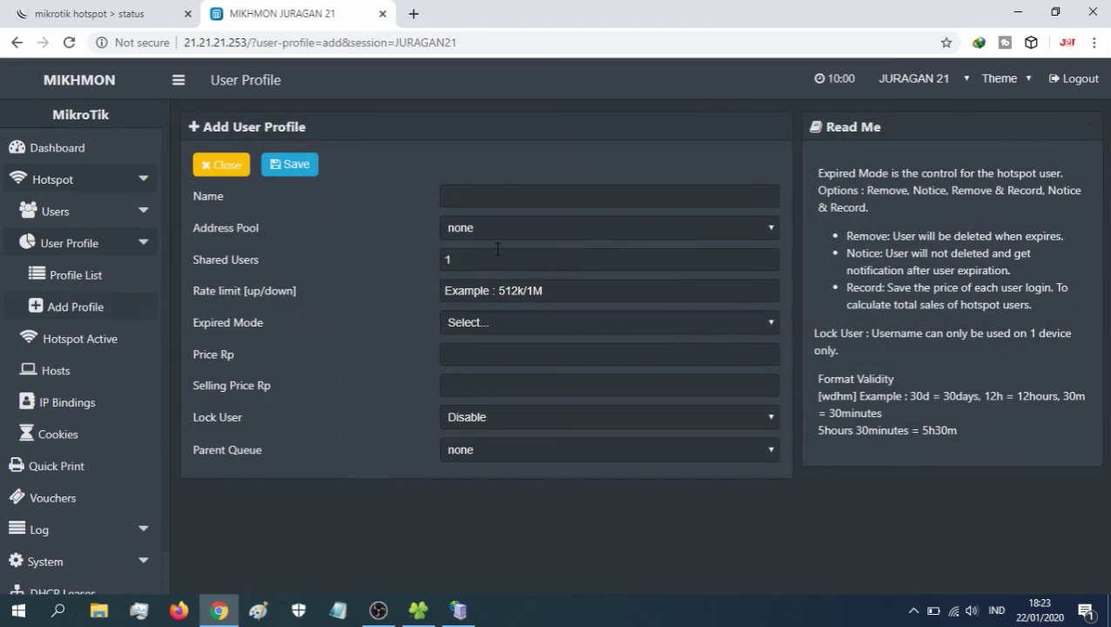
click(483, 200)
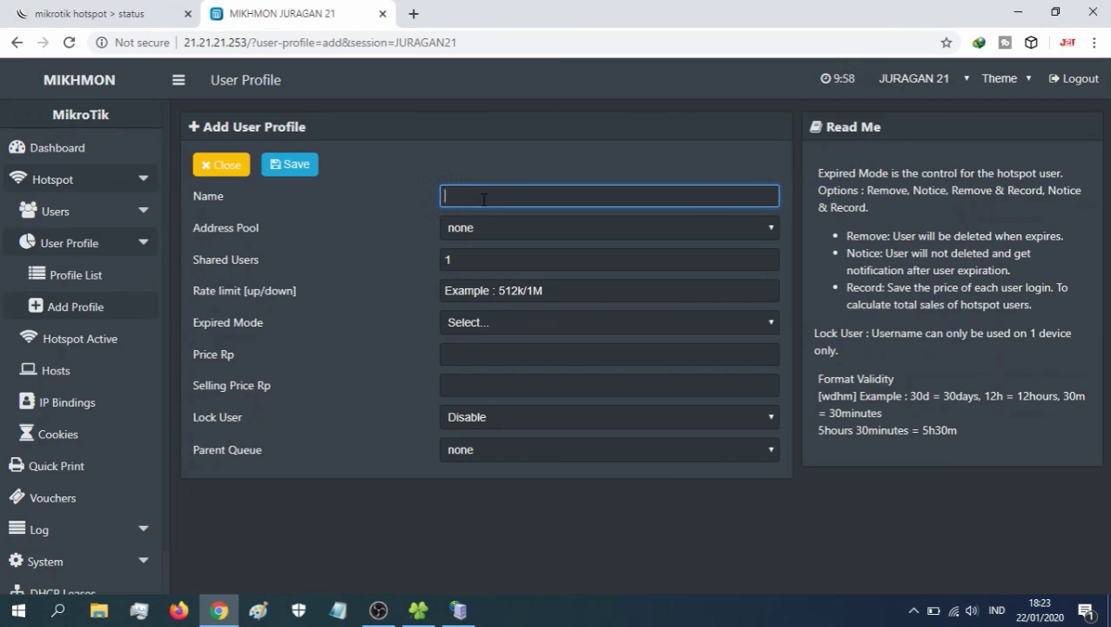
text(ADMIN)
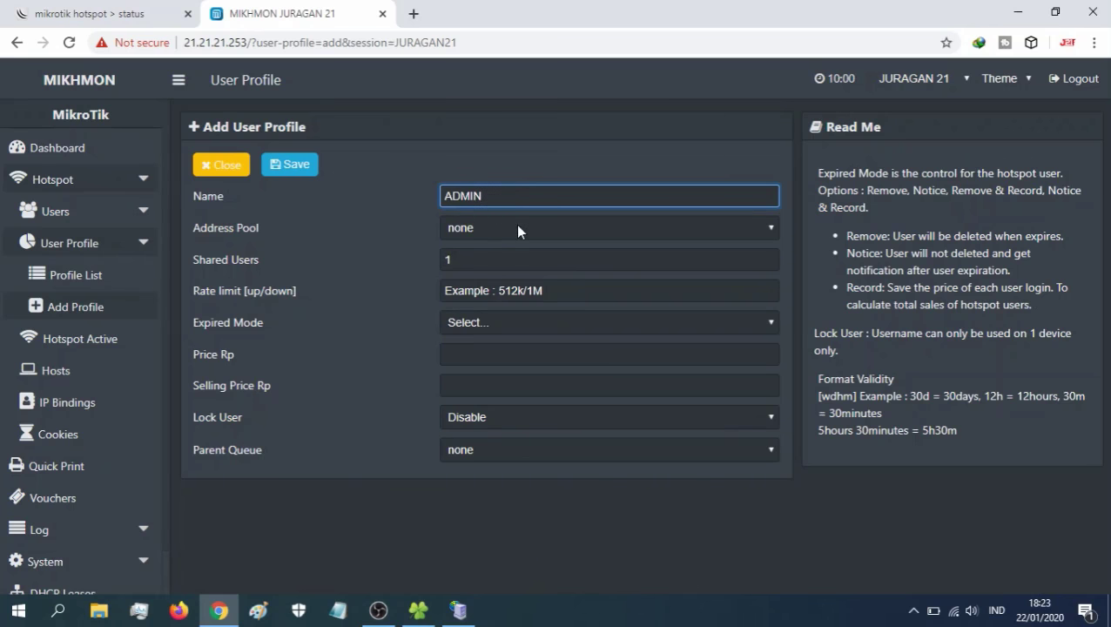
click(477, 261)
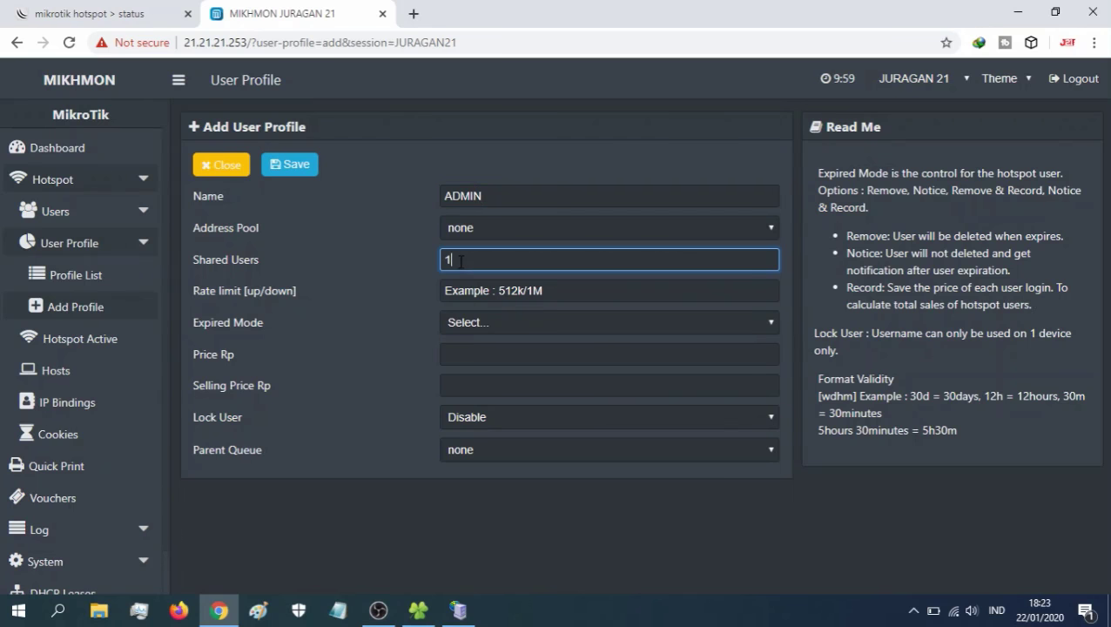
text(0)
key(BackSpace)
key(BackSpace)
text(21)
click(478, 324)
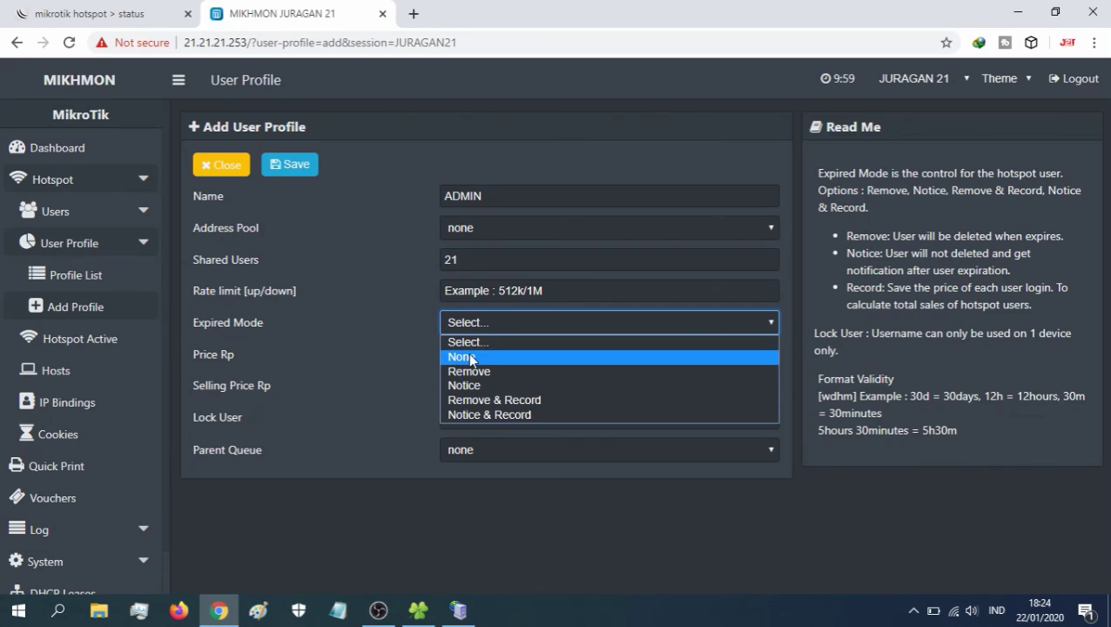
click(469, 357)
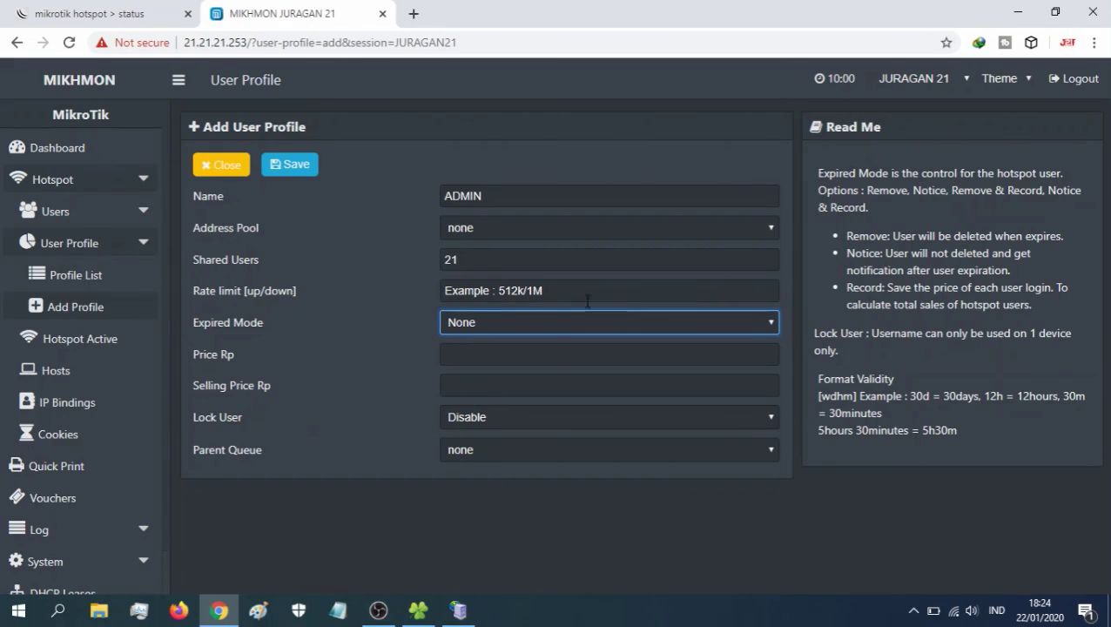
click(493, 291)
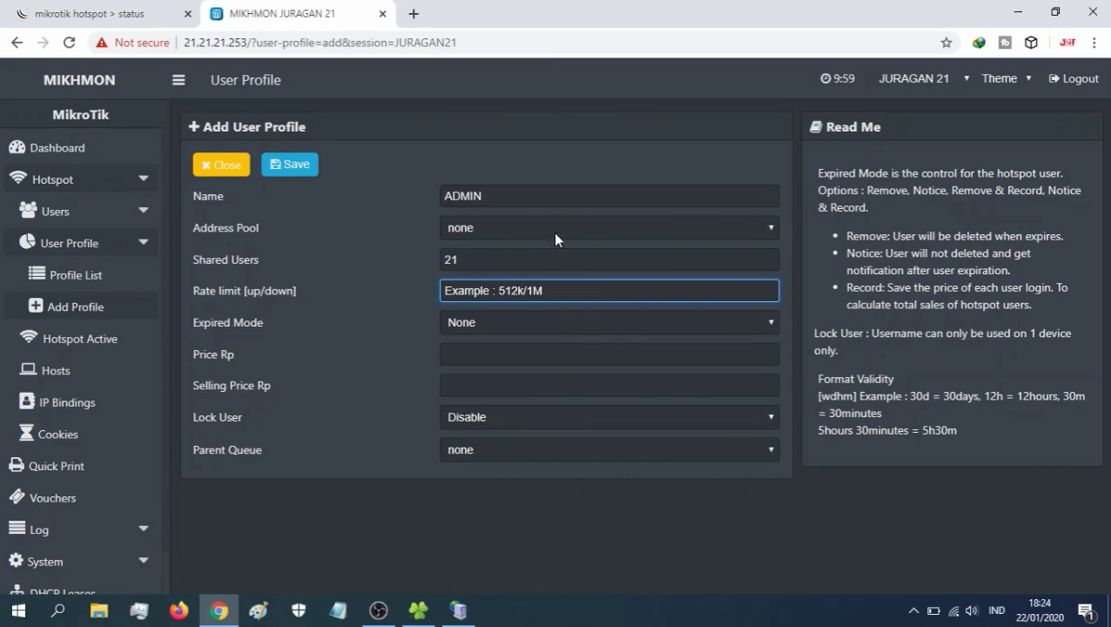
click(294, 169)
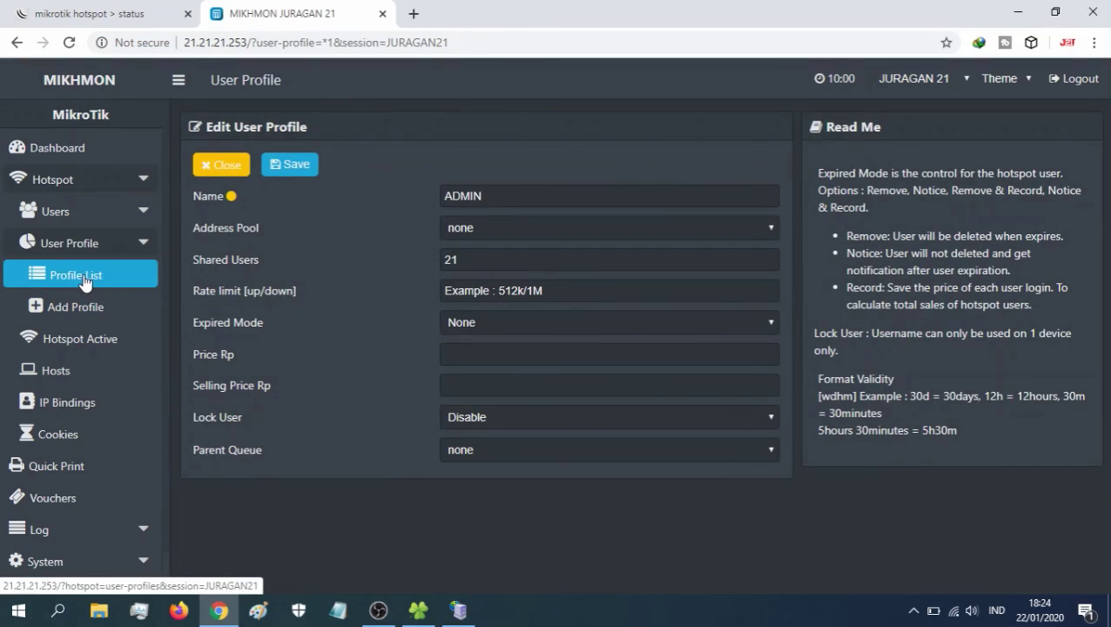
click(85, 280)
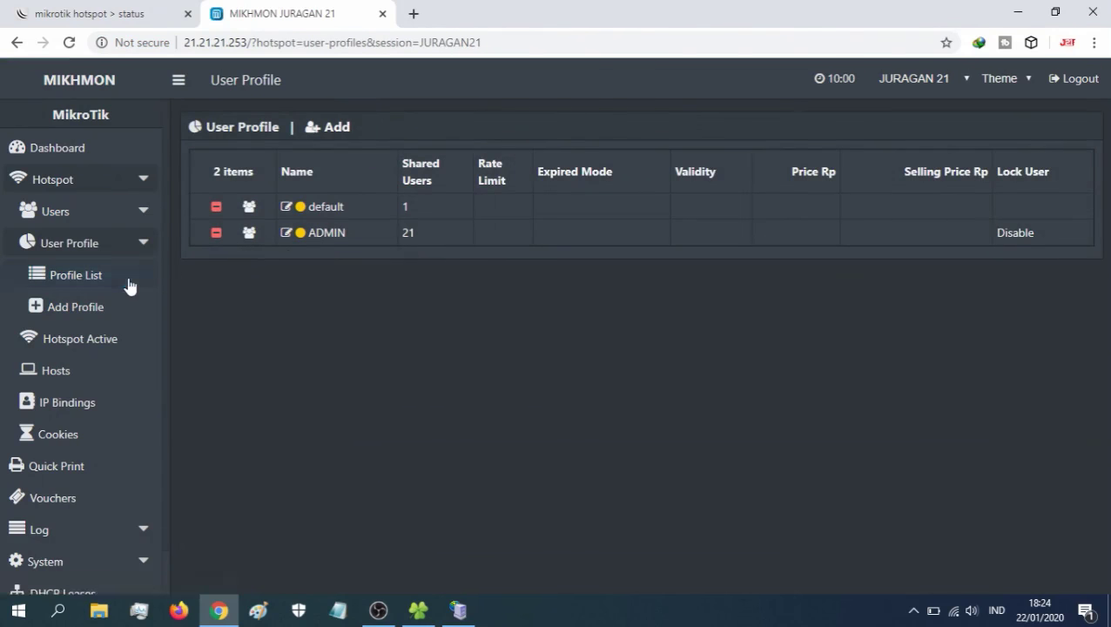
- Start a new profile named SODARA with 21 shared users
click(83, 307)
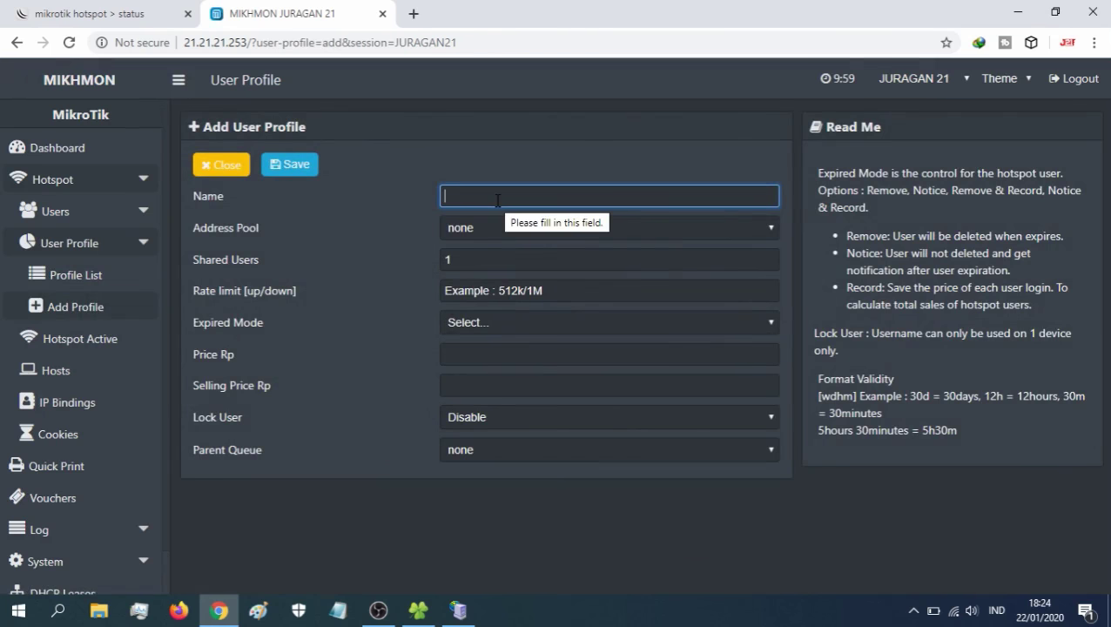
text(SODARA)
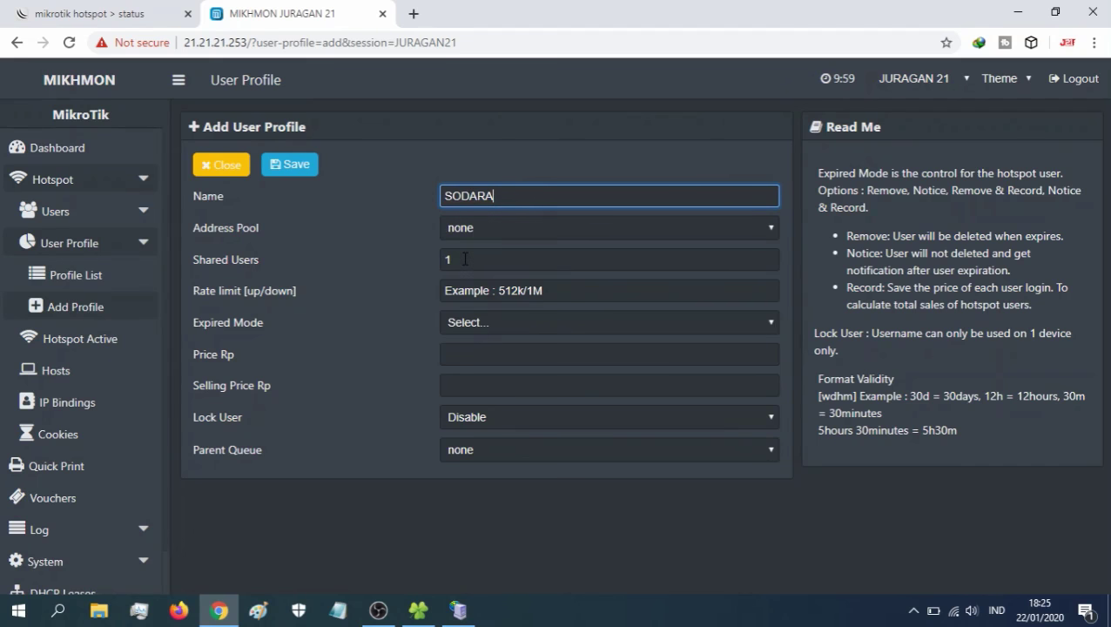
drag(462, 258, 440, 259)
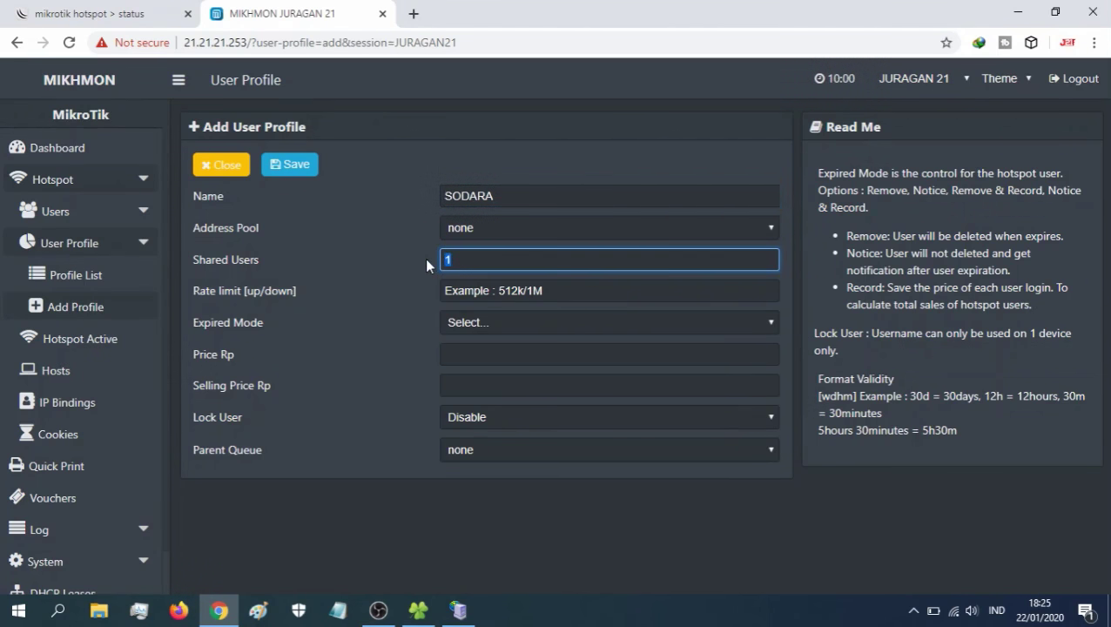
text(21)
- Set the SODARA profile's rate limit to 512k/2m
click(478, 291)
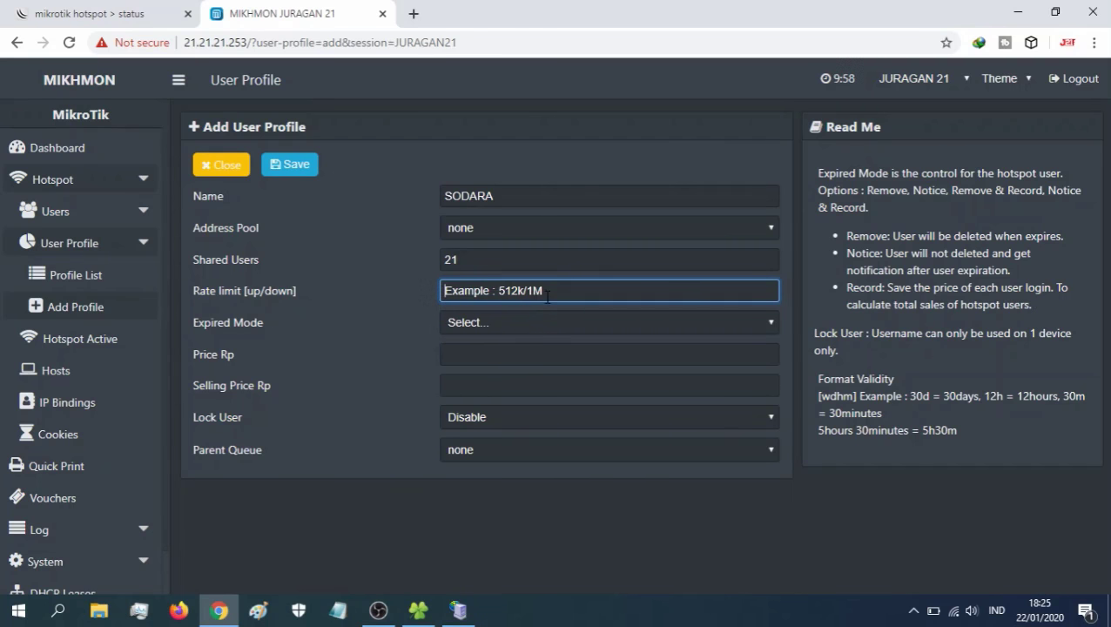
text(512k)
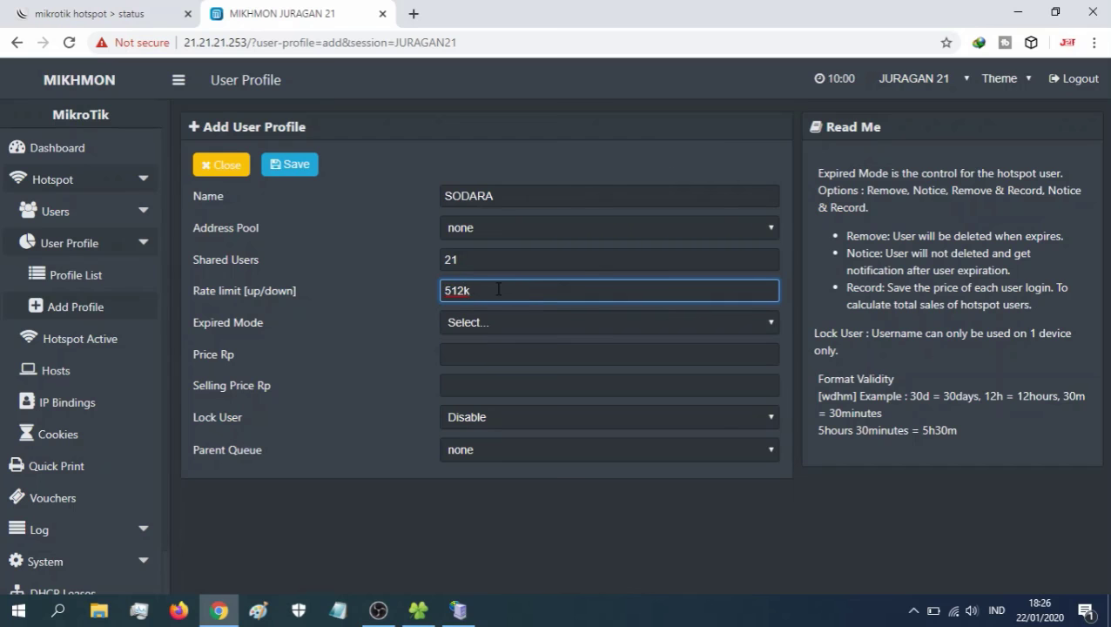
text(/)
text(1m)
key(BackSpace)
text(2)
drag(489, 290, 474, 290)
text(1,5m)
drag(509, 291, 481, 290)
key(BackSpace)
key(BackSpace)
text(500k)
drag(517, 290, 473, 291)
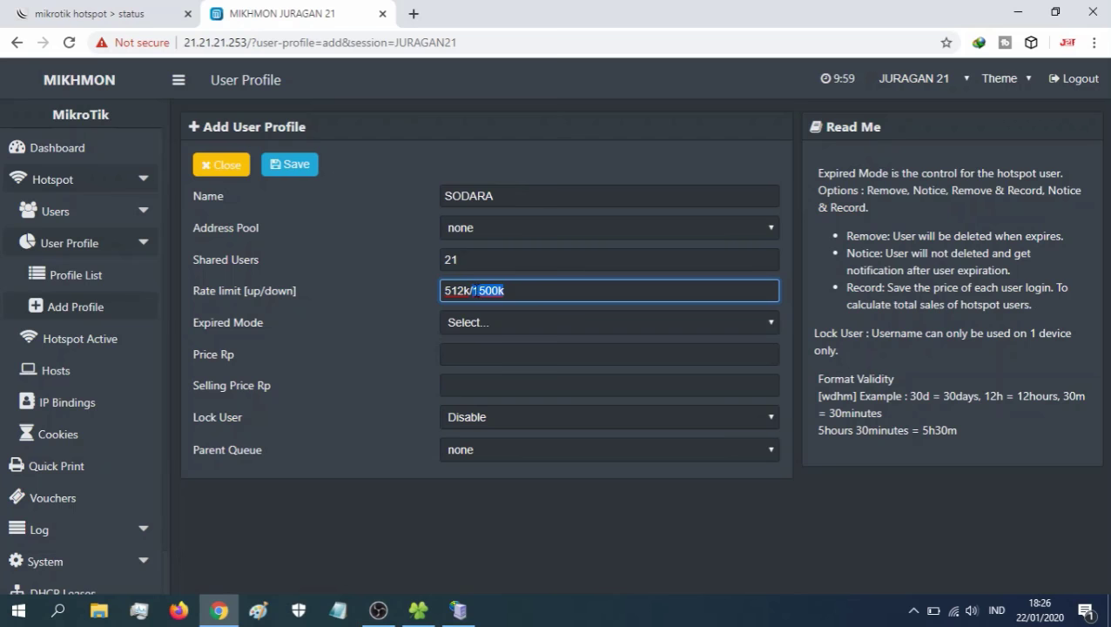
text(2m)
- Set expired mode to None and save the SODARA profile
click(477, 320)
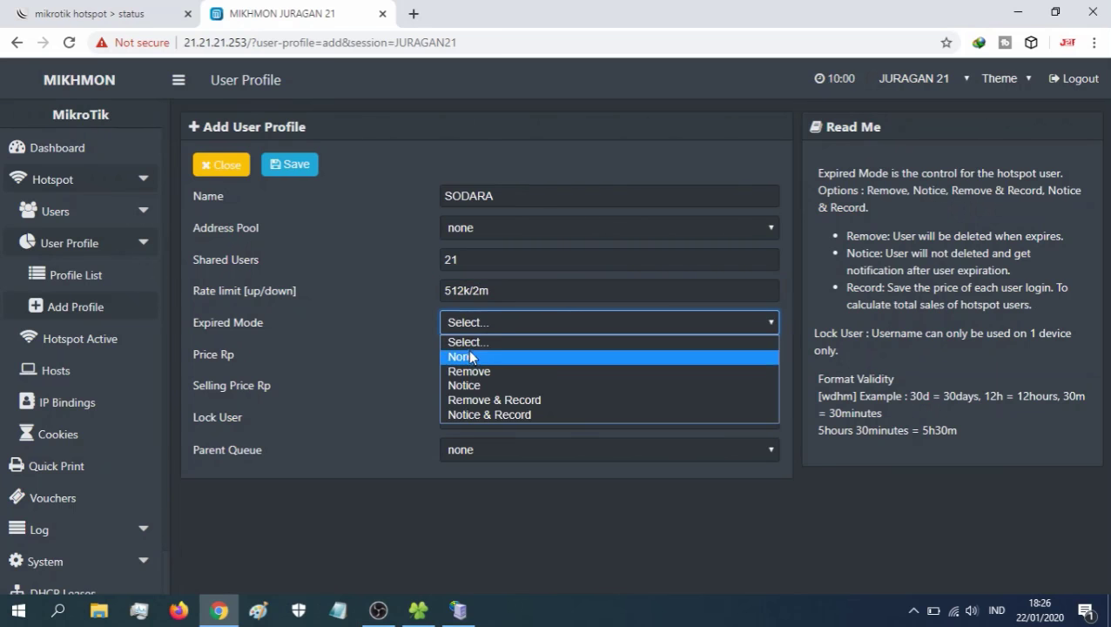
click(470, 357)
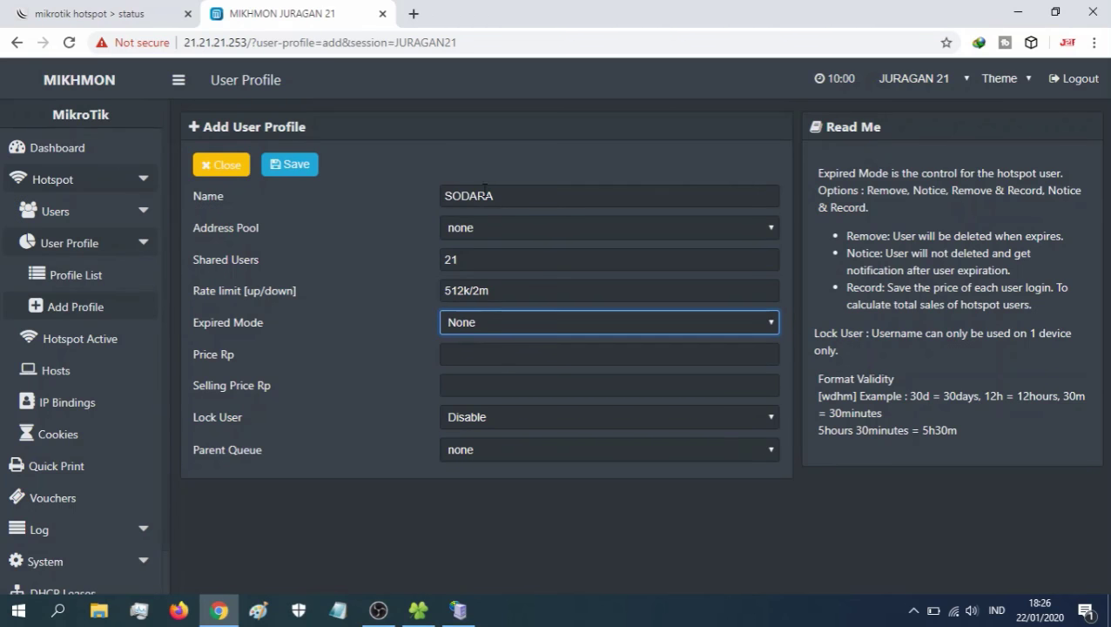
click(291, 168)
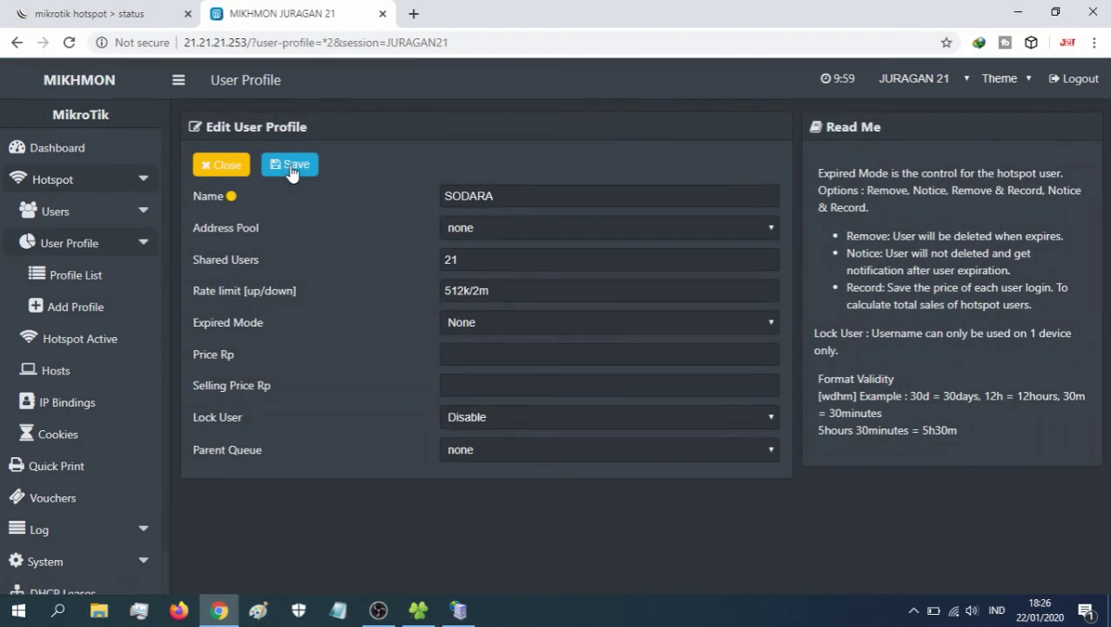
click(87, 276)
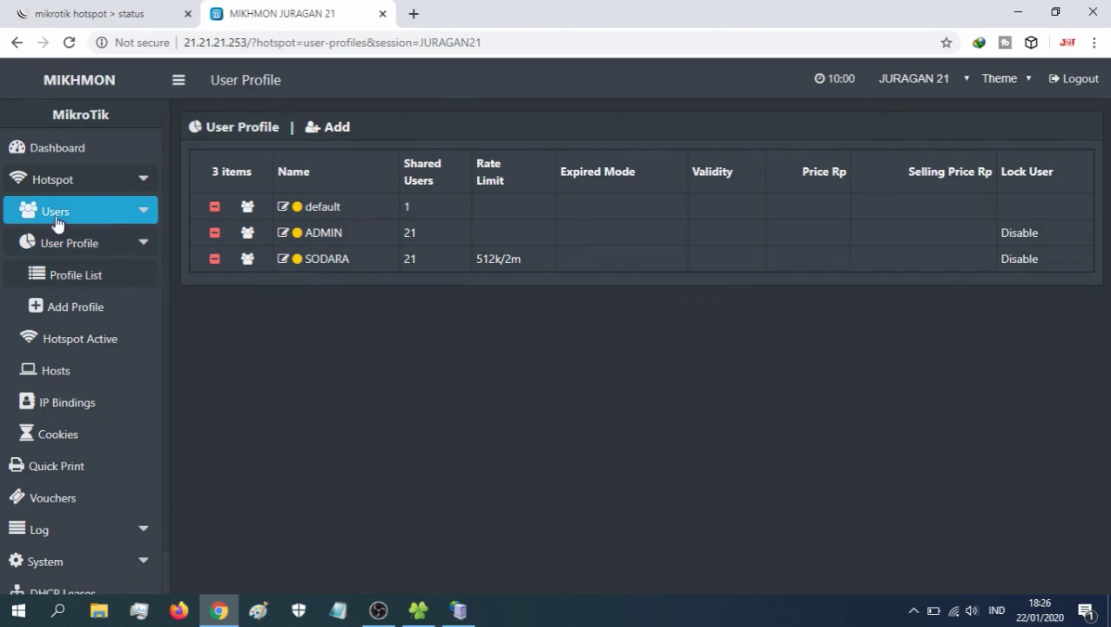
- Expand the Hotspot Users section in the sidebar
click(146, 217)
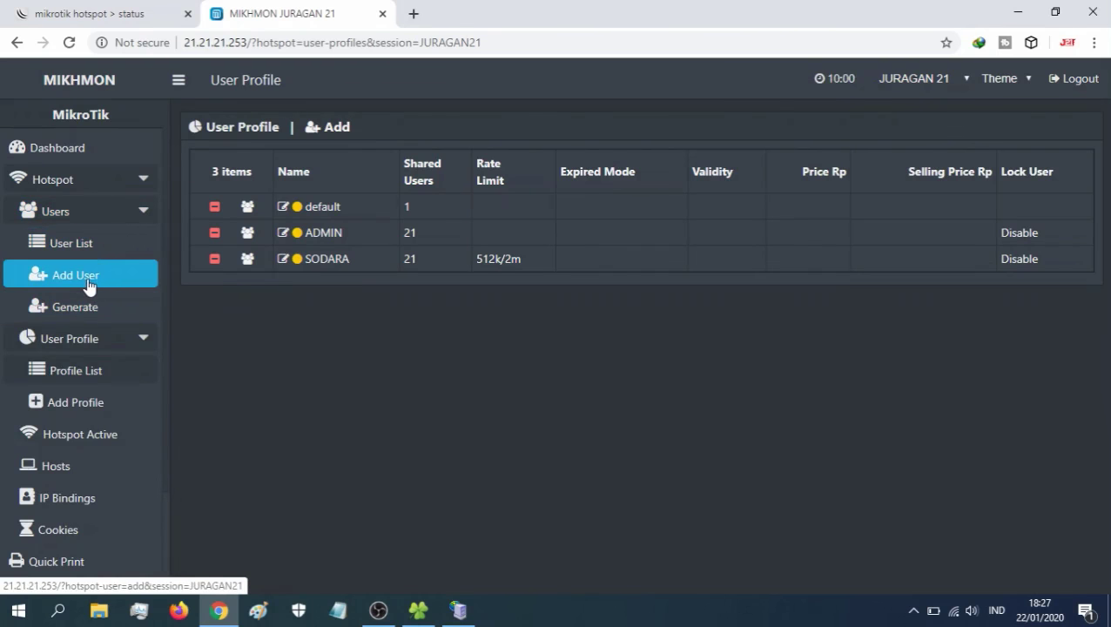
- Add hotspot user juragan with a password and the ADMIN profile, and save it
click(88, 286)
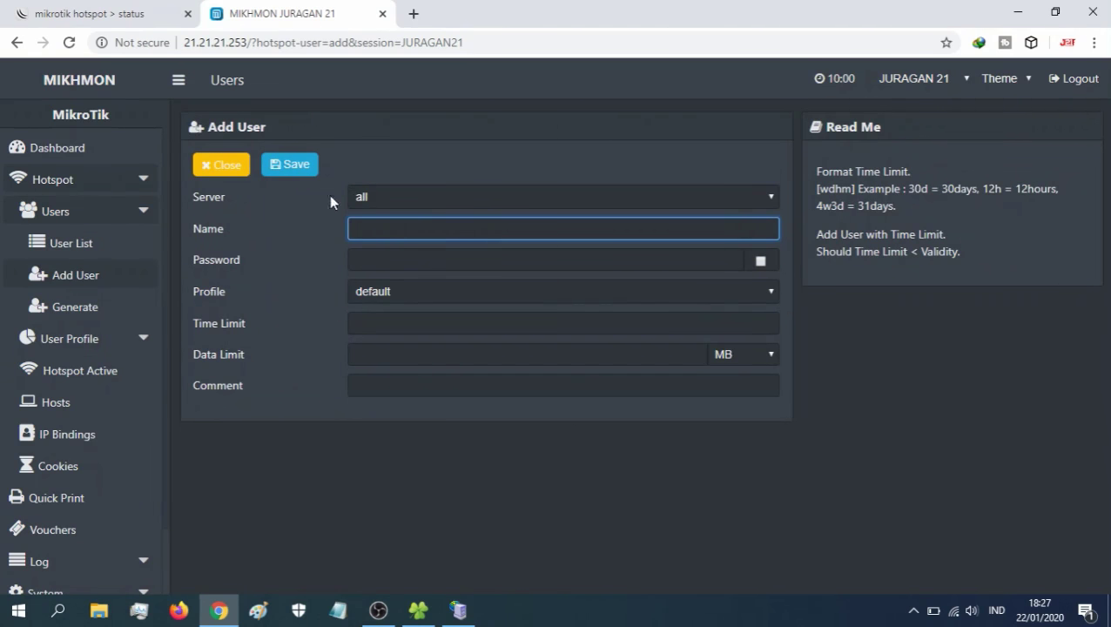
click(388, 202)
click(386, 200)
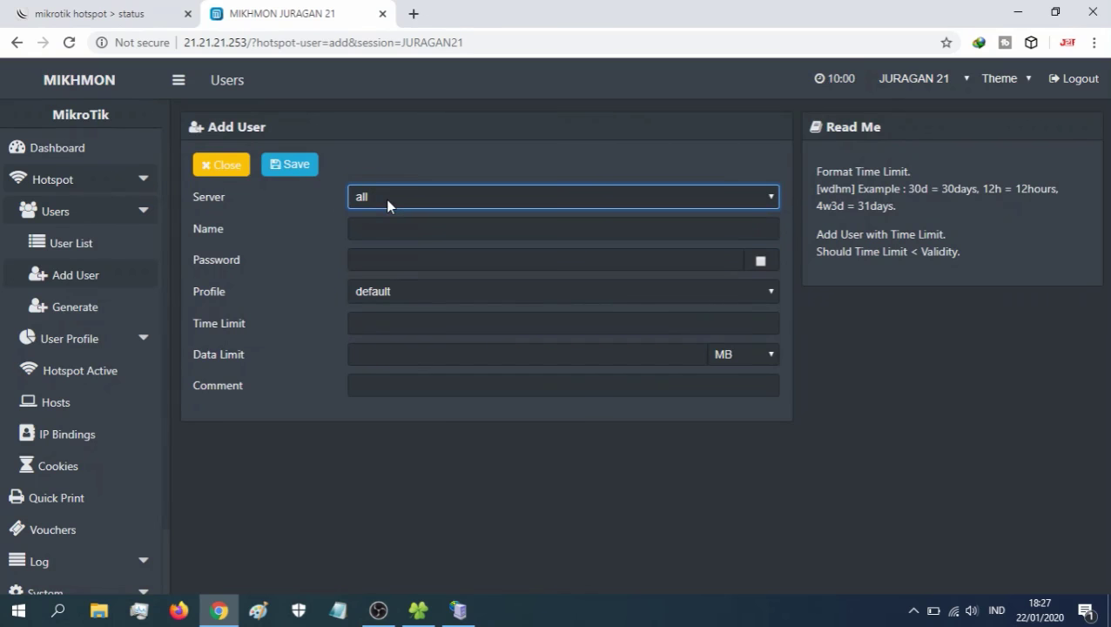
click(376, 229)
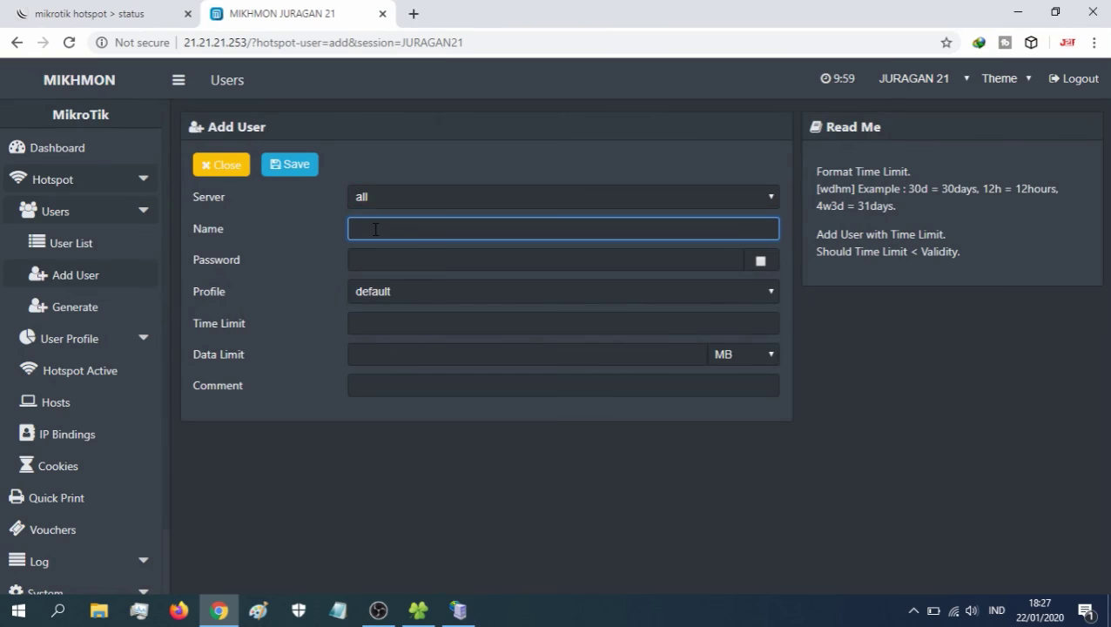
text(juragan)
click(388, 252)
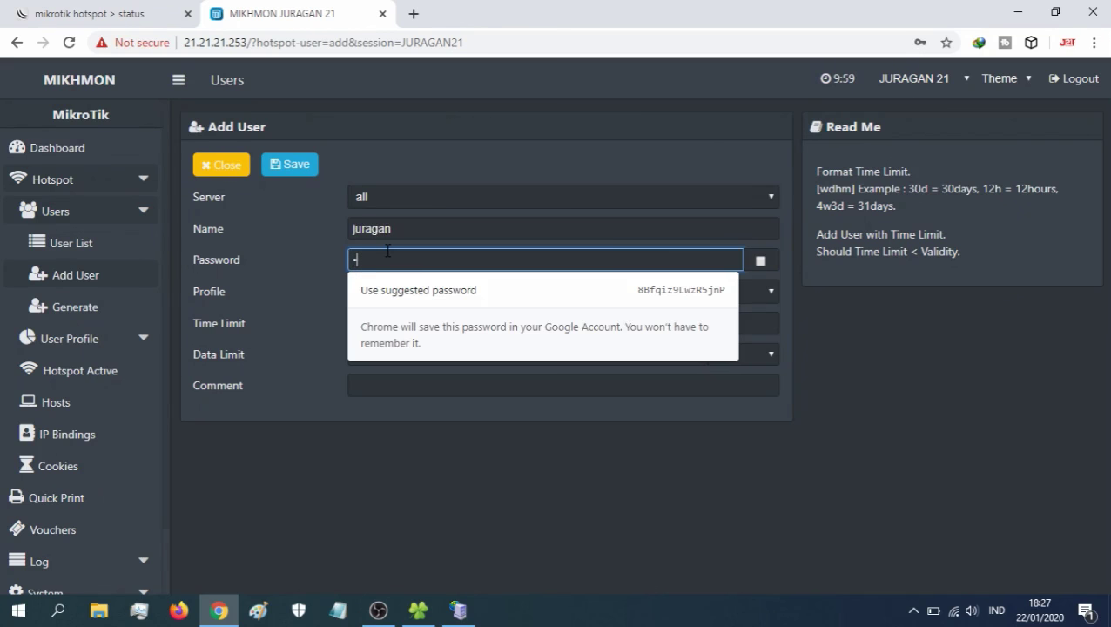
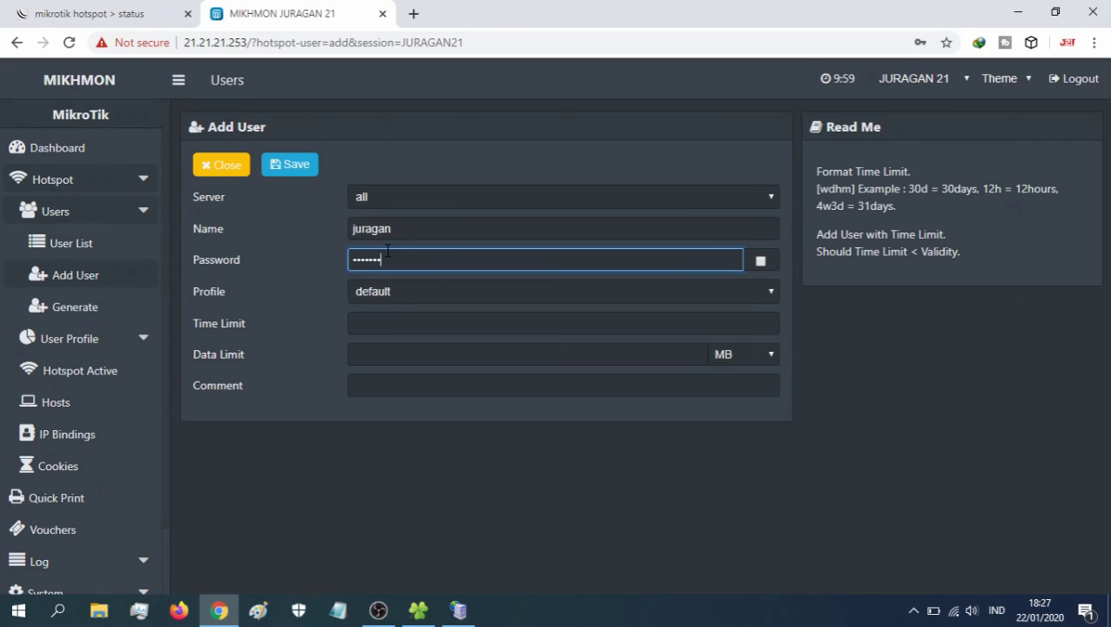
click(761, 262)
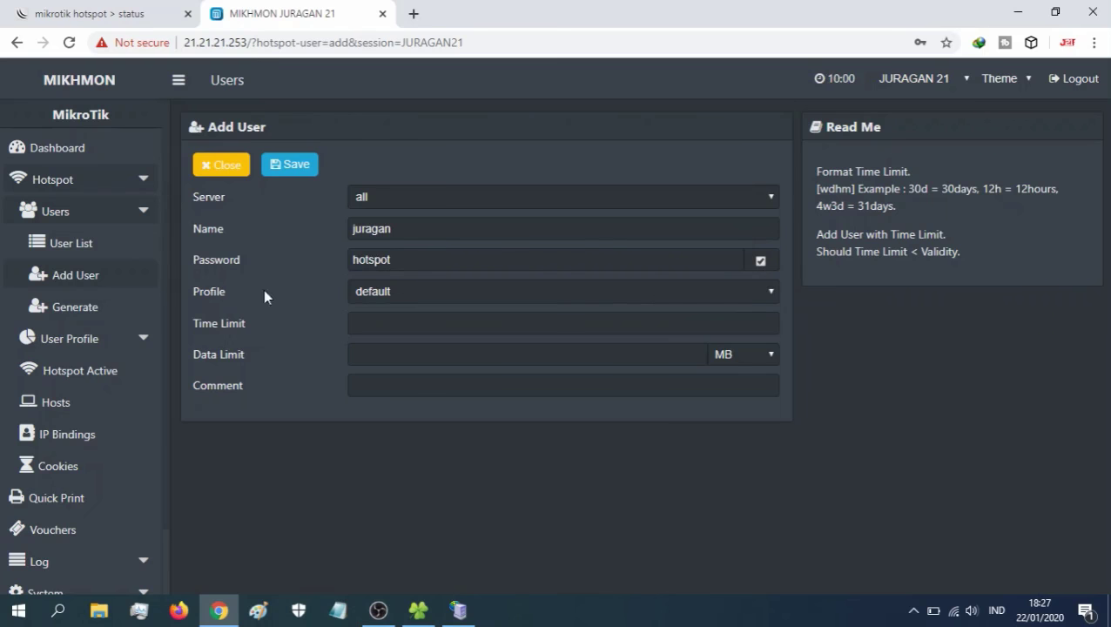
click(379, 295)
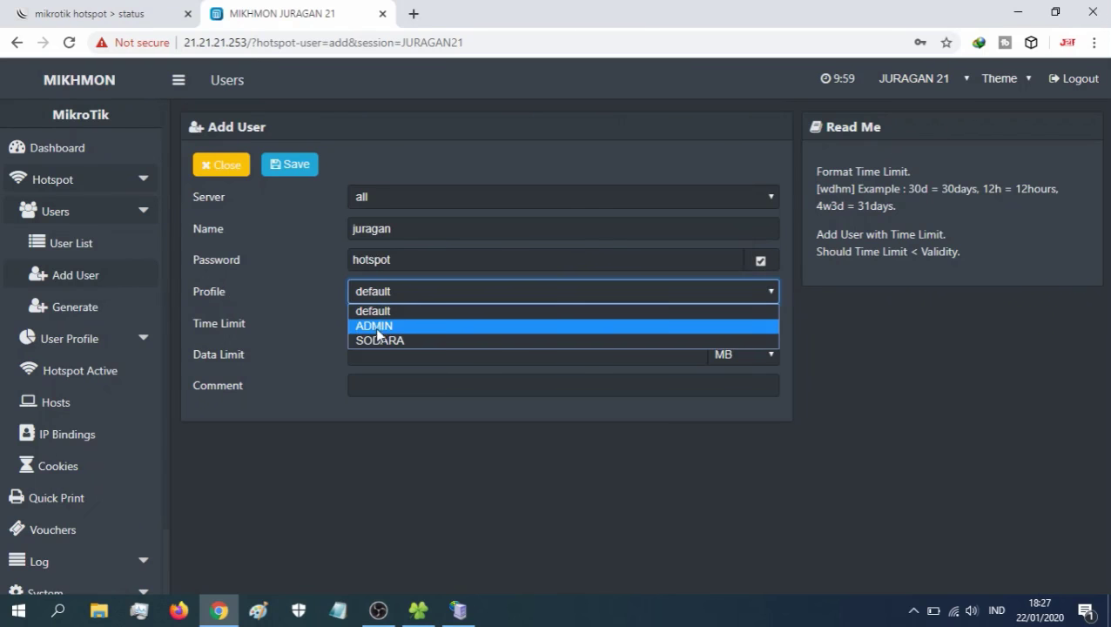
click(377, 323)
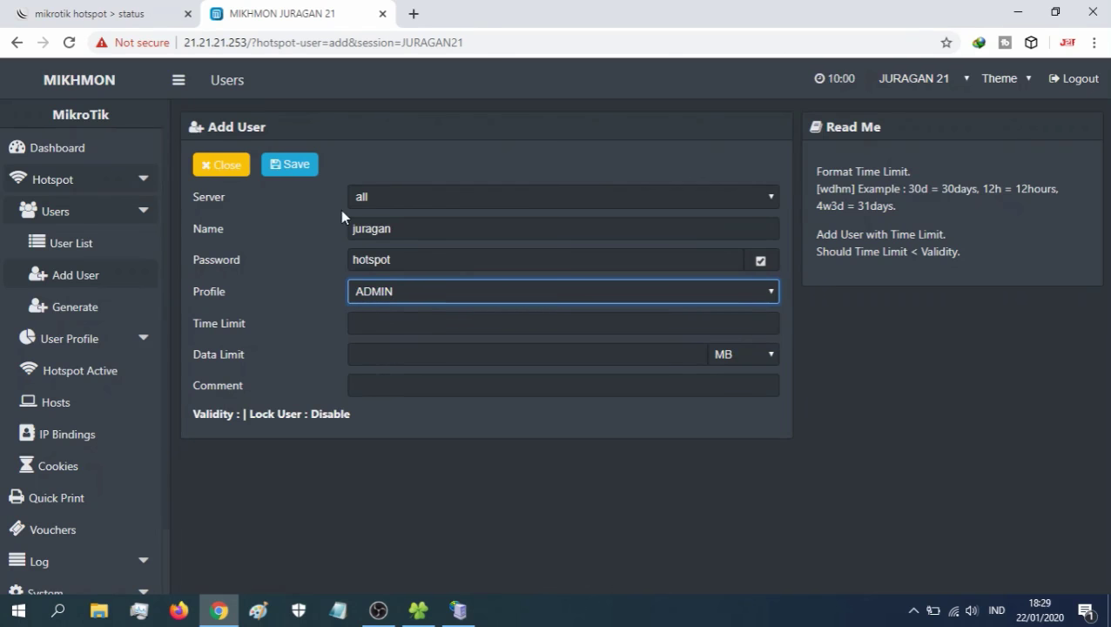
click(297, 165)
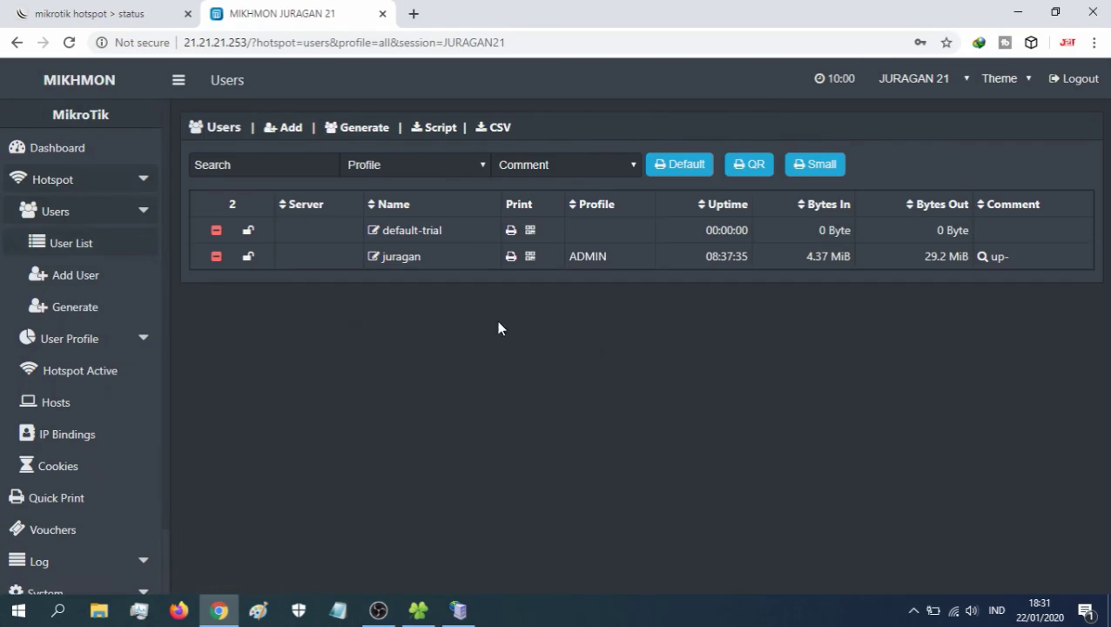
- Add hotspot user sodara on the SODARA profile and return to the User List
click(103, 289)
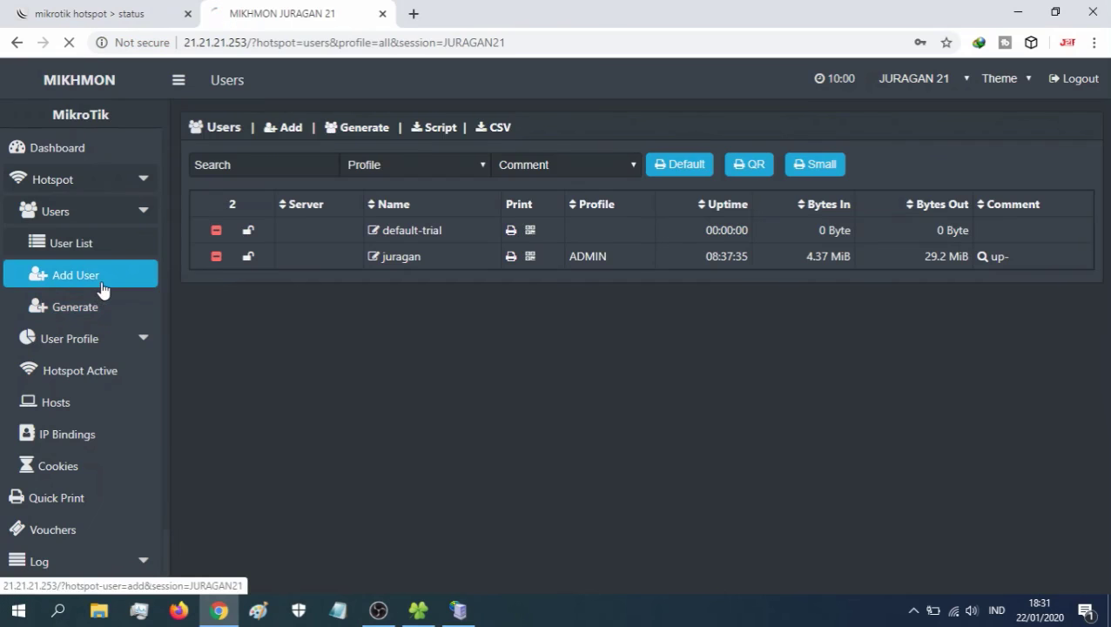
click(485, 230)
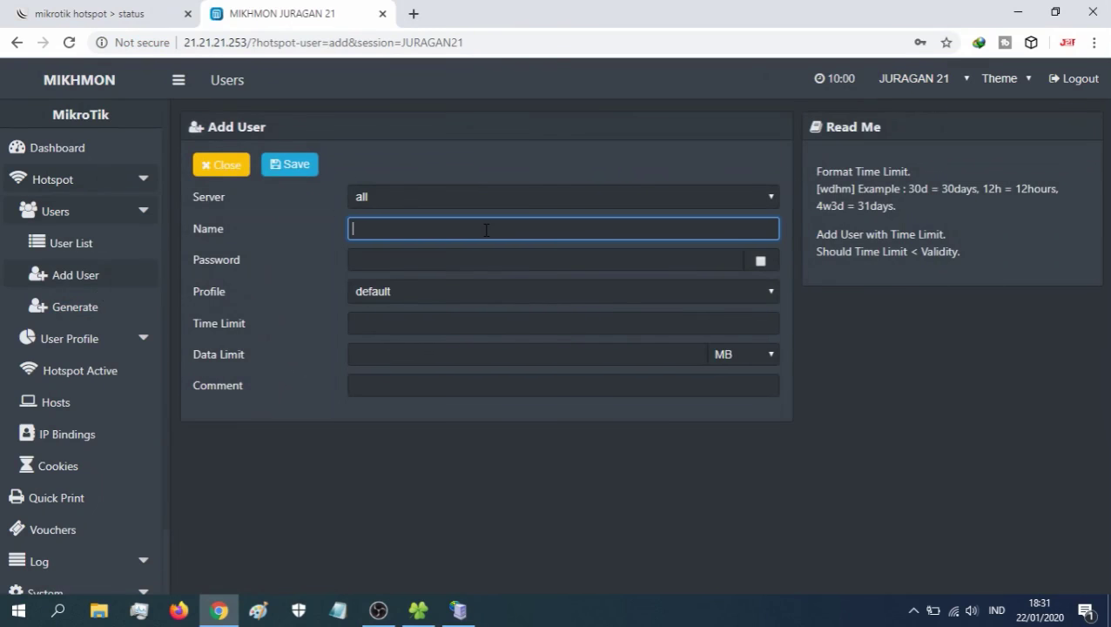
text(sodara)
click(577, 258)
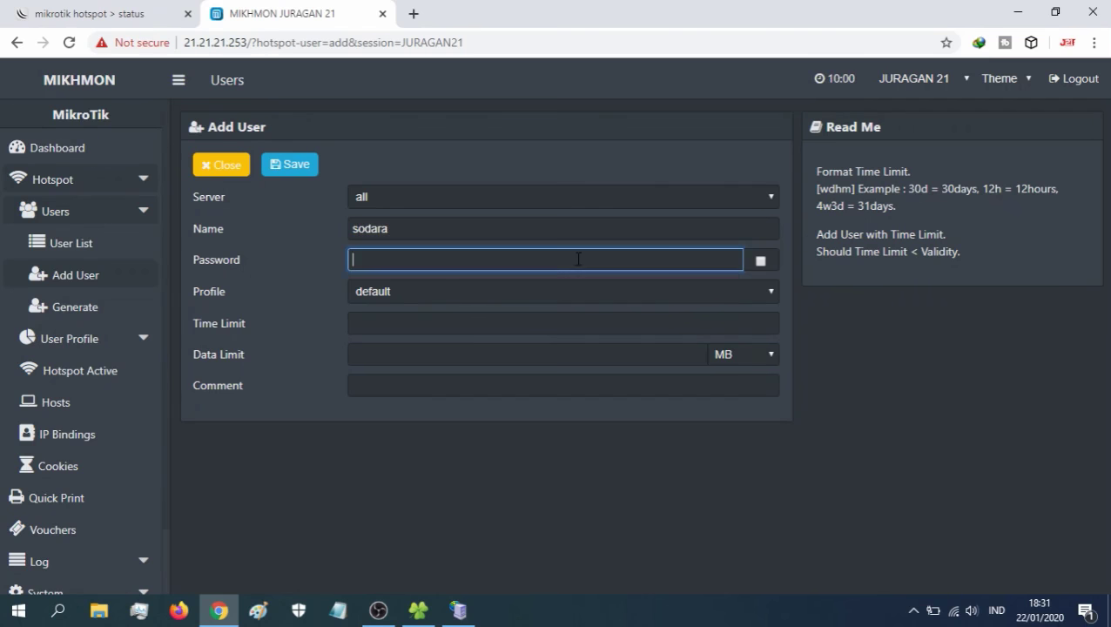
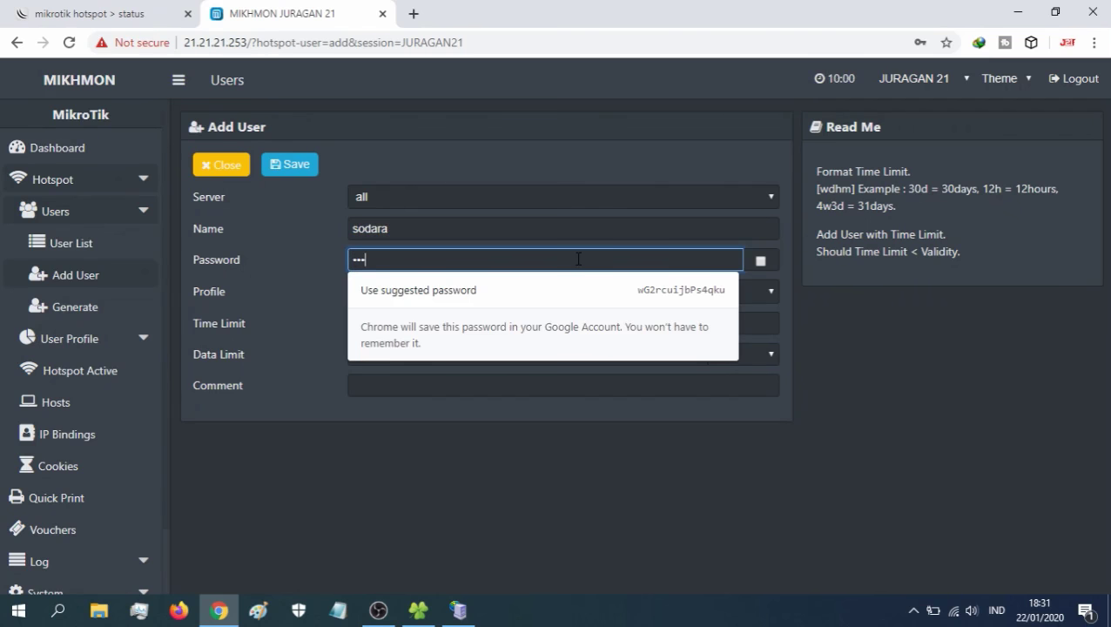
click(760, 260)
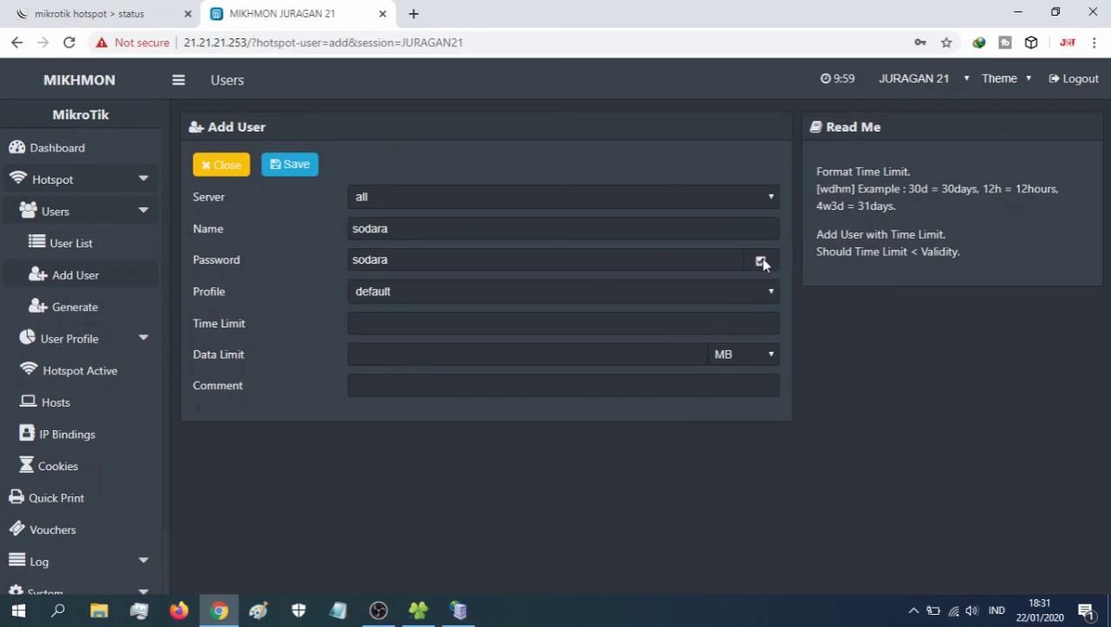
click(374, 292)
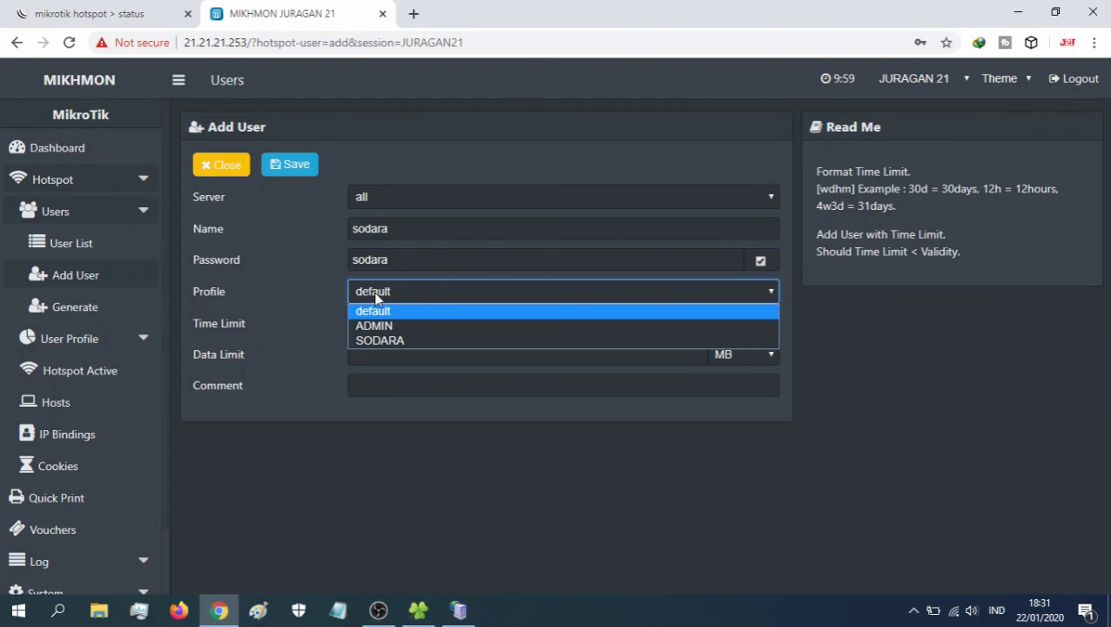
click(384, 340)
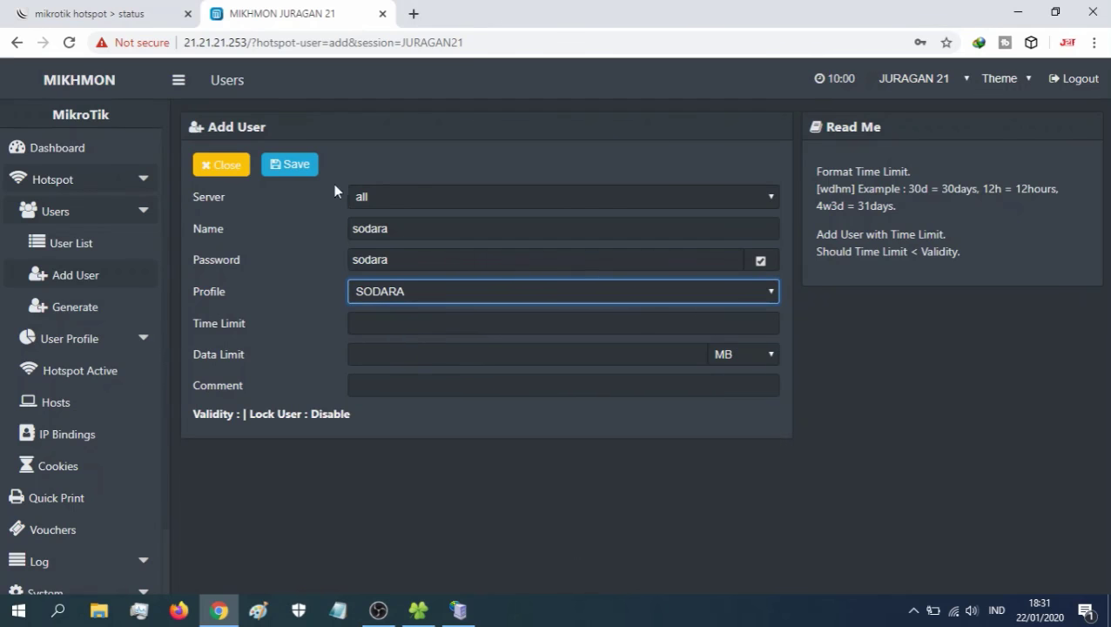
click(299, 175)
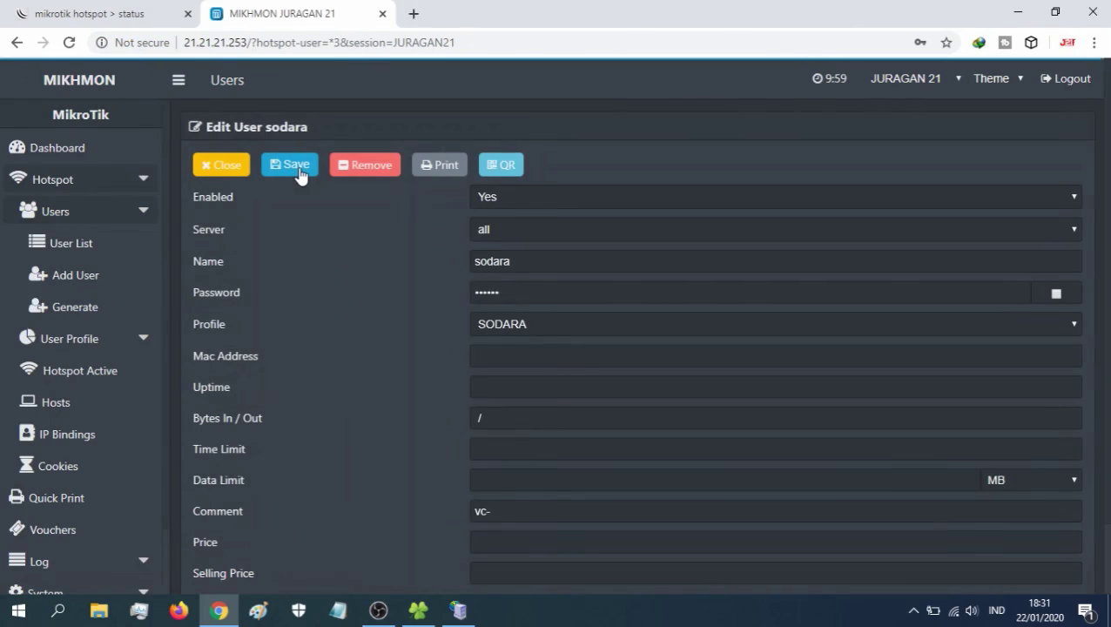
click(78, 250)
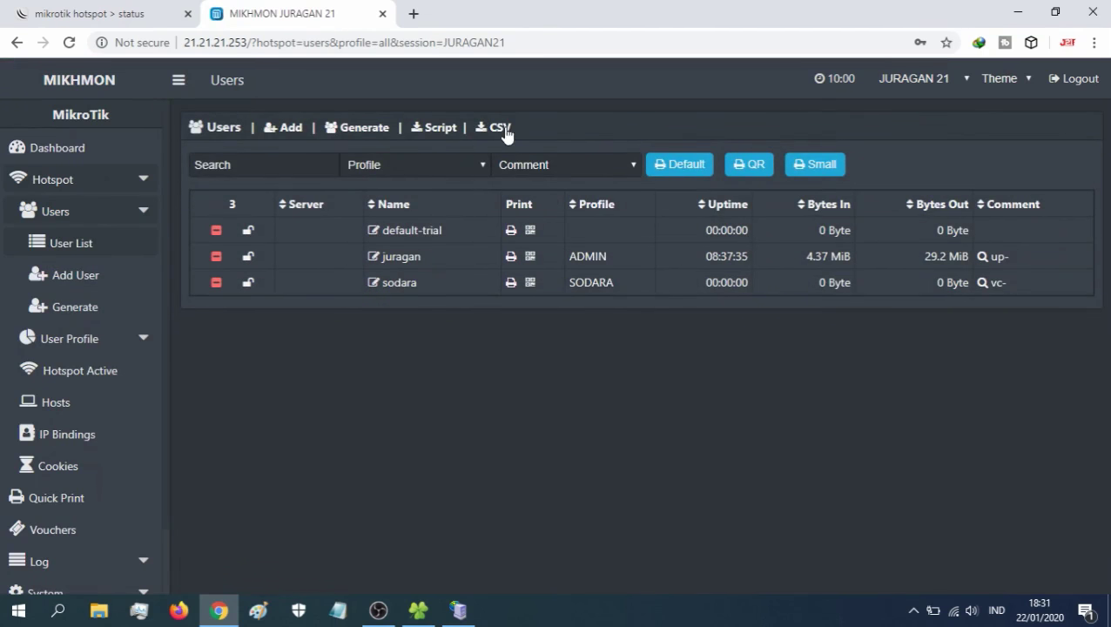
- Check the hotspot login status tab, then expand User Profile in Mikhmon's sidebar
click(119, 15)
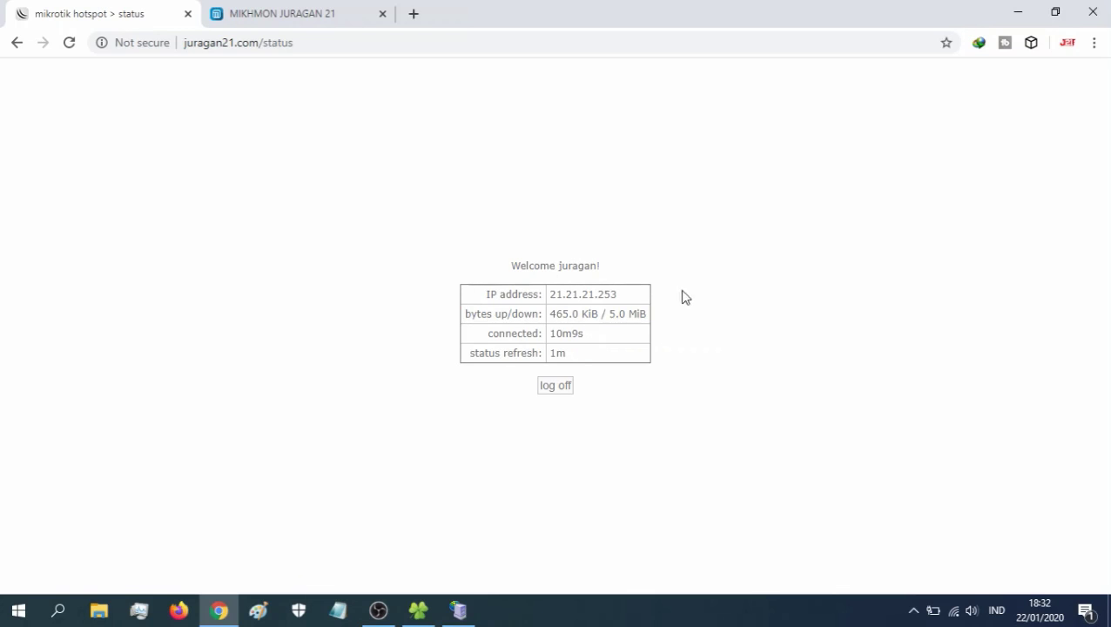
click(300, 8)
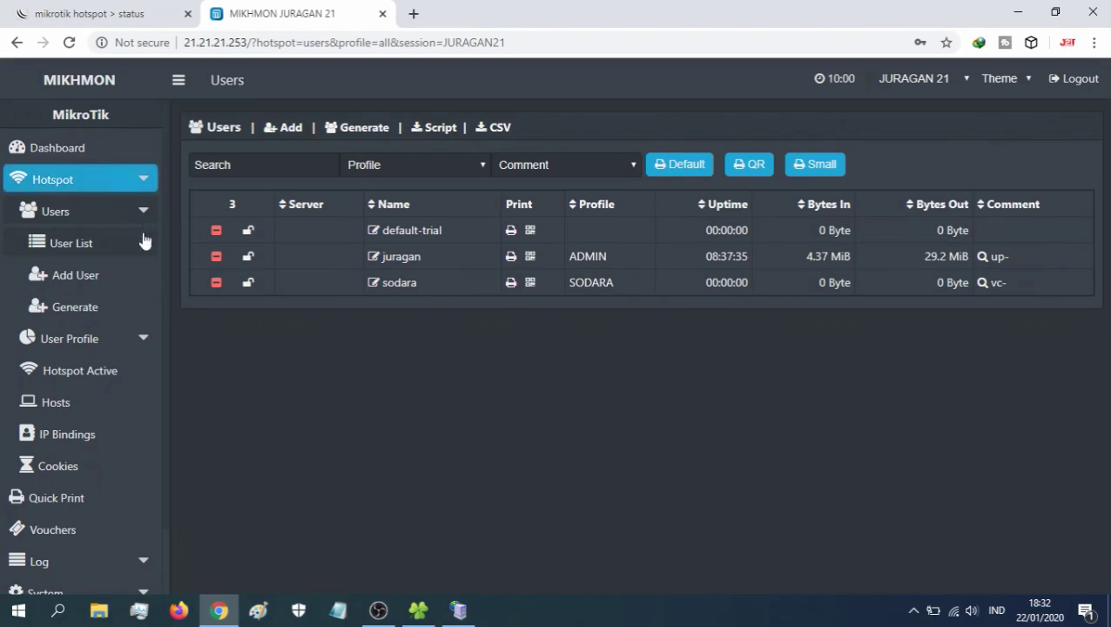
click(144, 340)
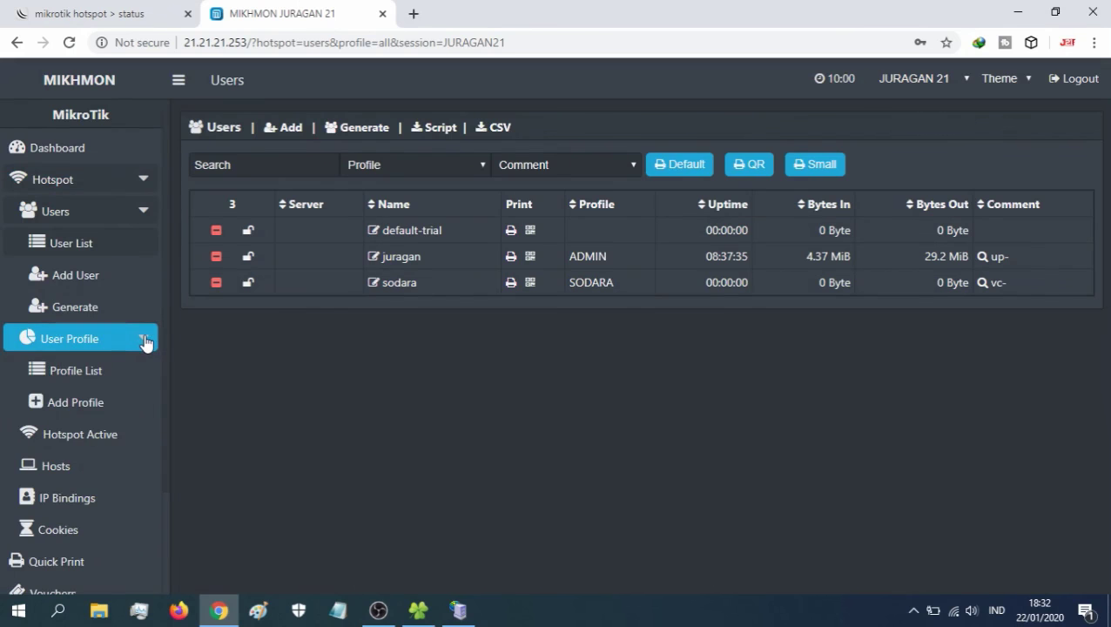
- Start a new profile named RP.1000/1JAM with rate limit 512k/1500k
click(105, 404)
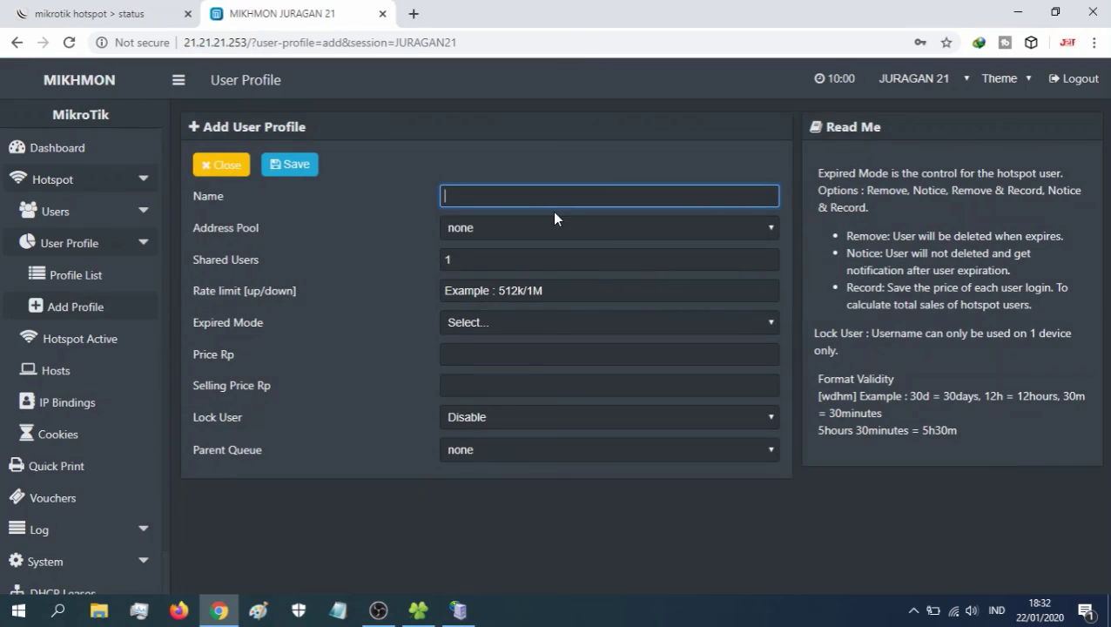
text(r)
key(BackSpace)
text(RP)
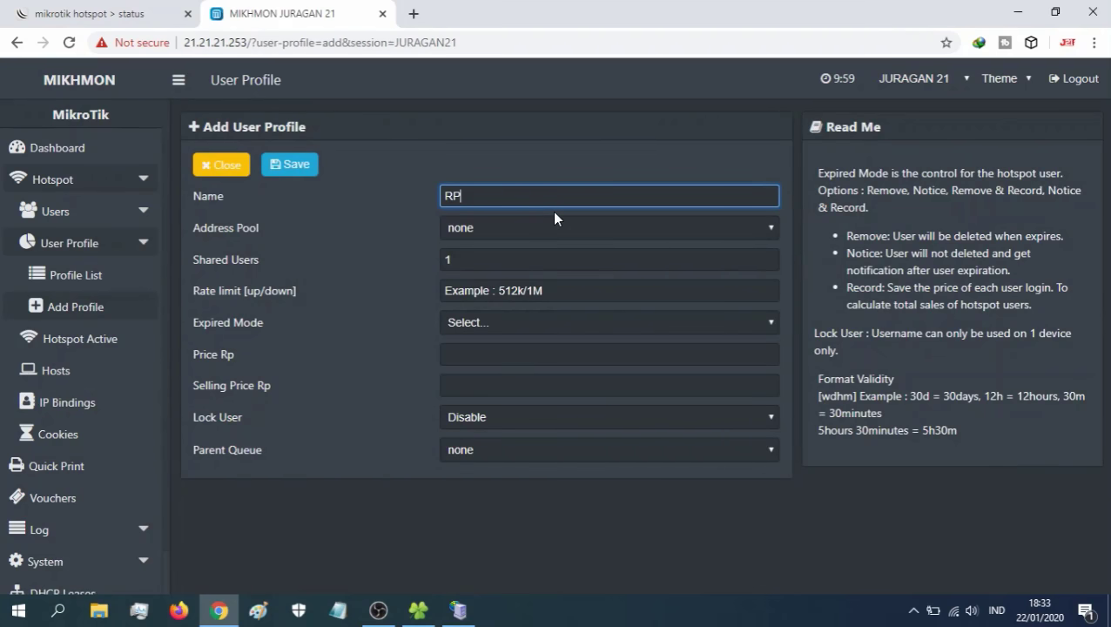
text(.1000/1)
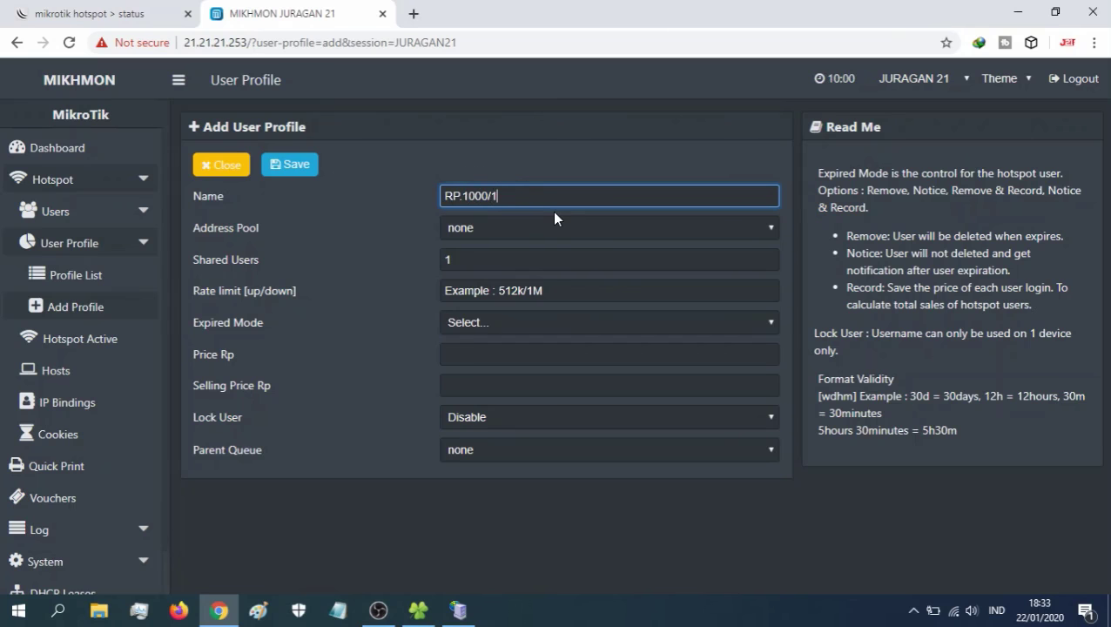
text(JAM)
click(610, 290)
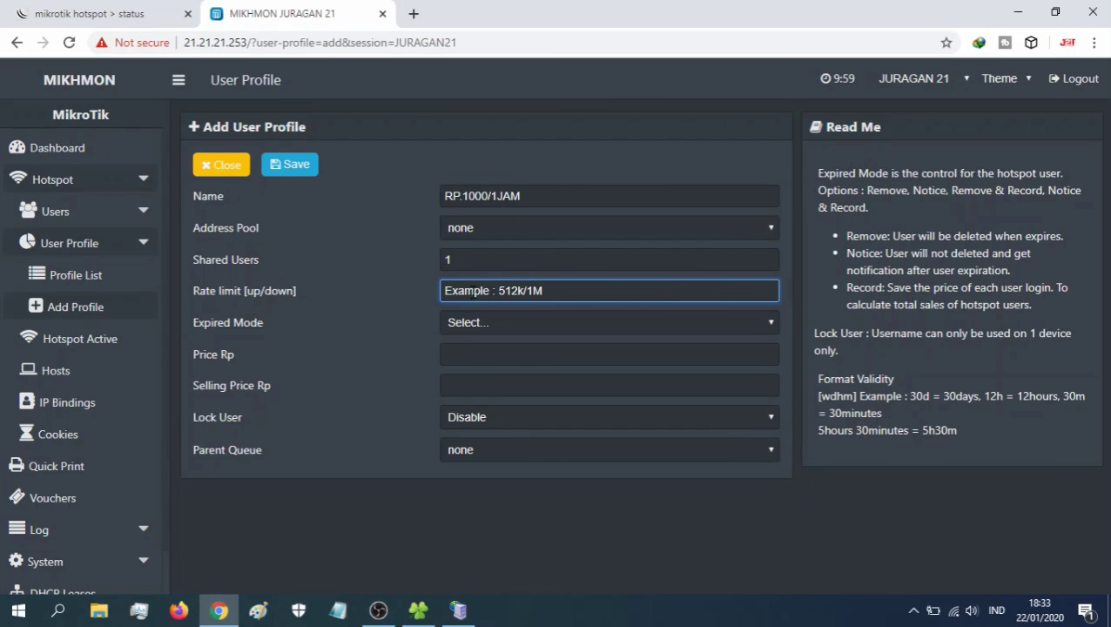
text(512)
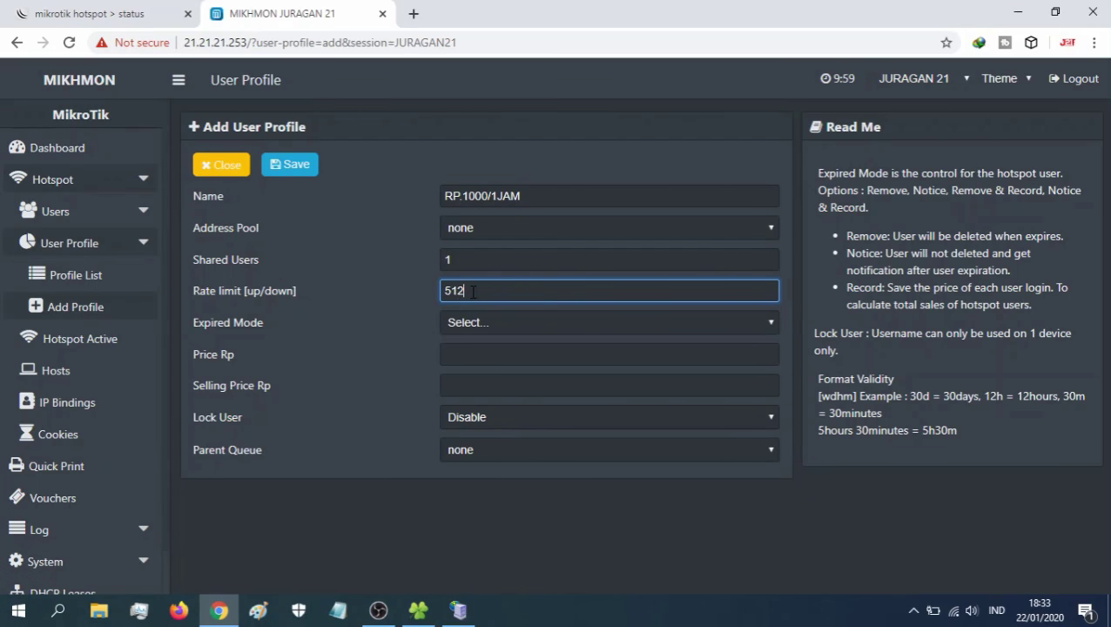
text(k/1500k)
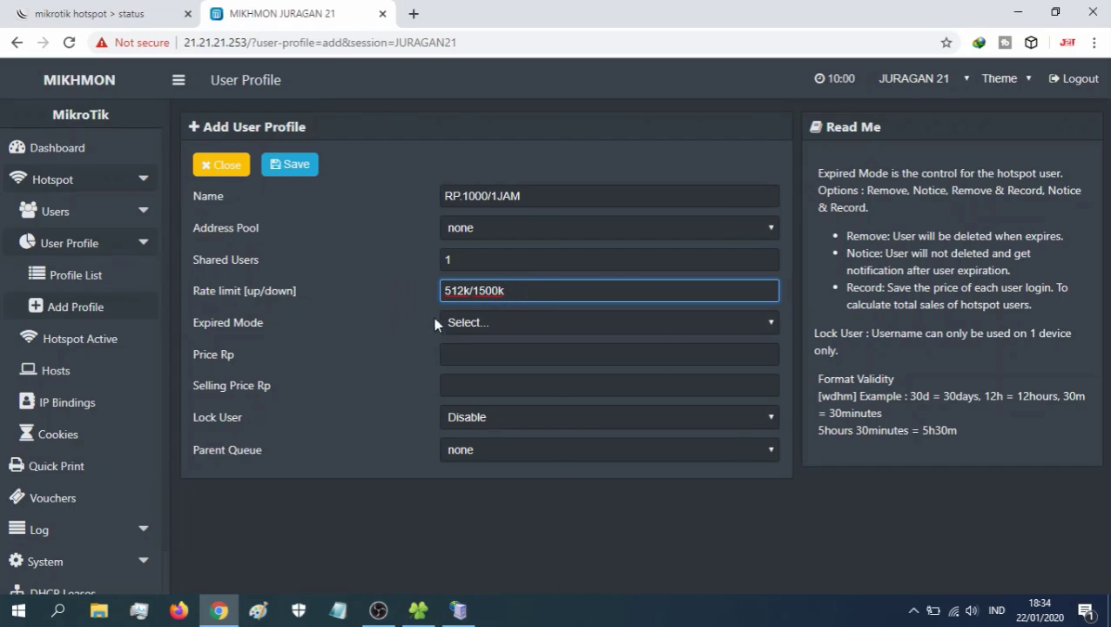
- Set expired mode Remove, validity 1h, price 1000 and selling price 1000
click(471, 323)
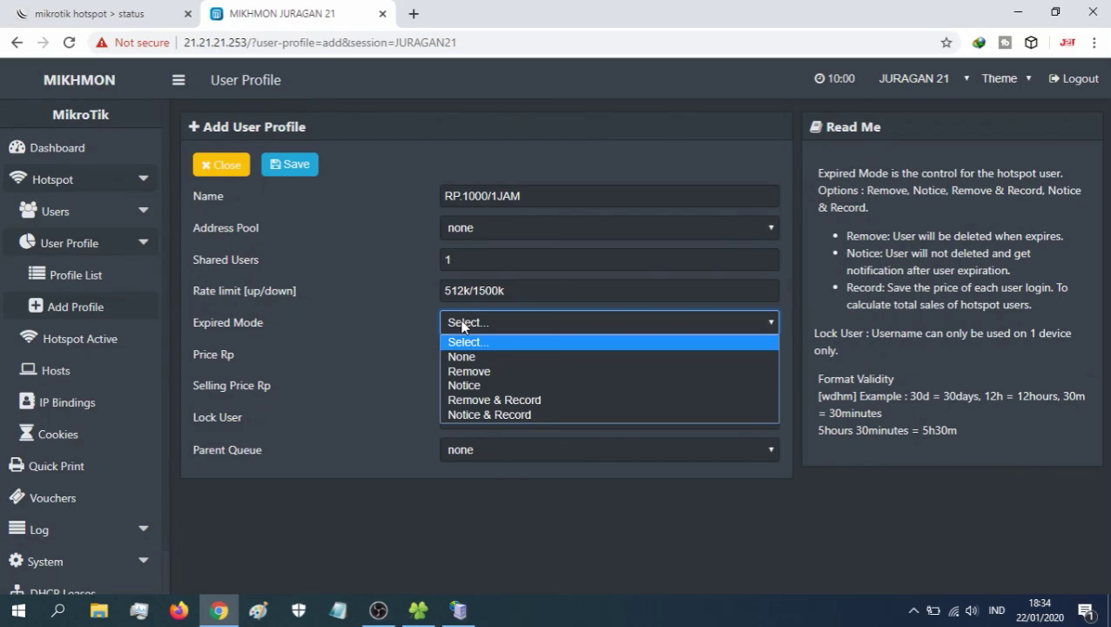
click(478, 371)
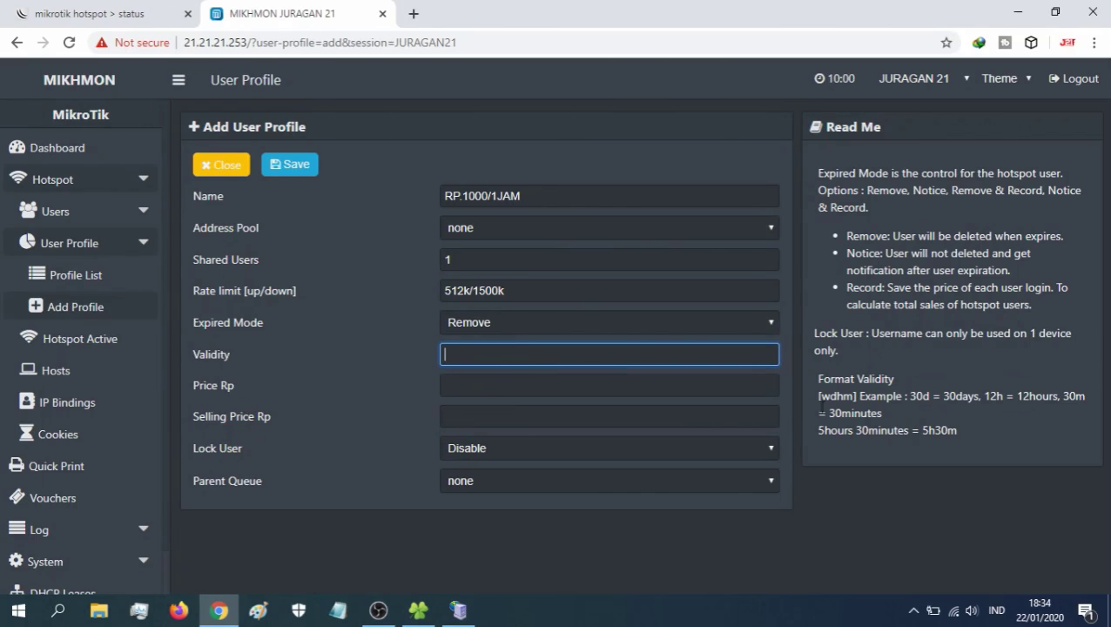
drag(956, 428, 863, 411)
click(868, 406)
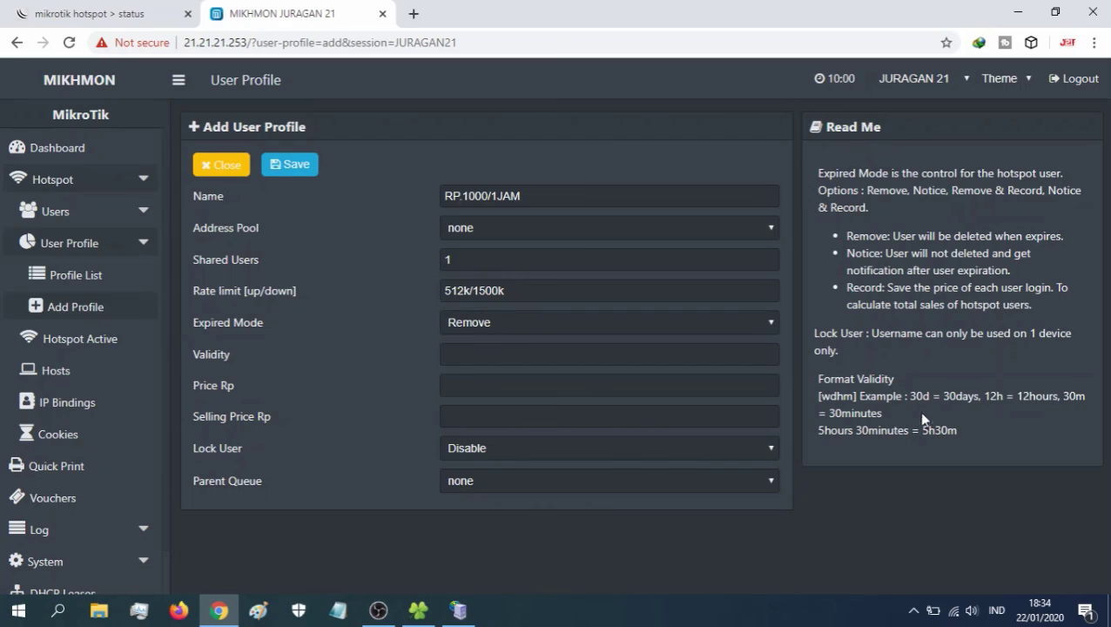
click(462, 356)
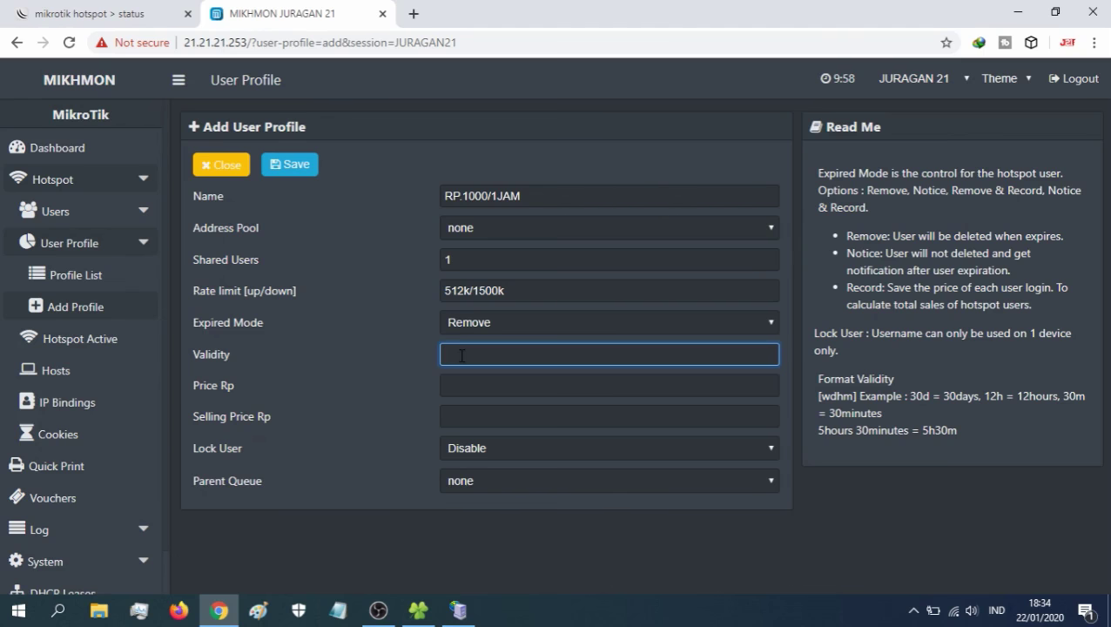
text(1h)
click(456, 384)
text(1000)
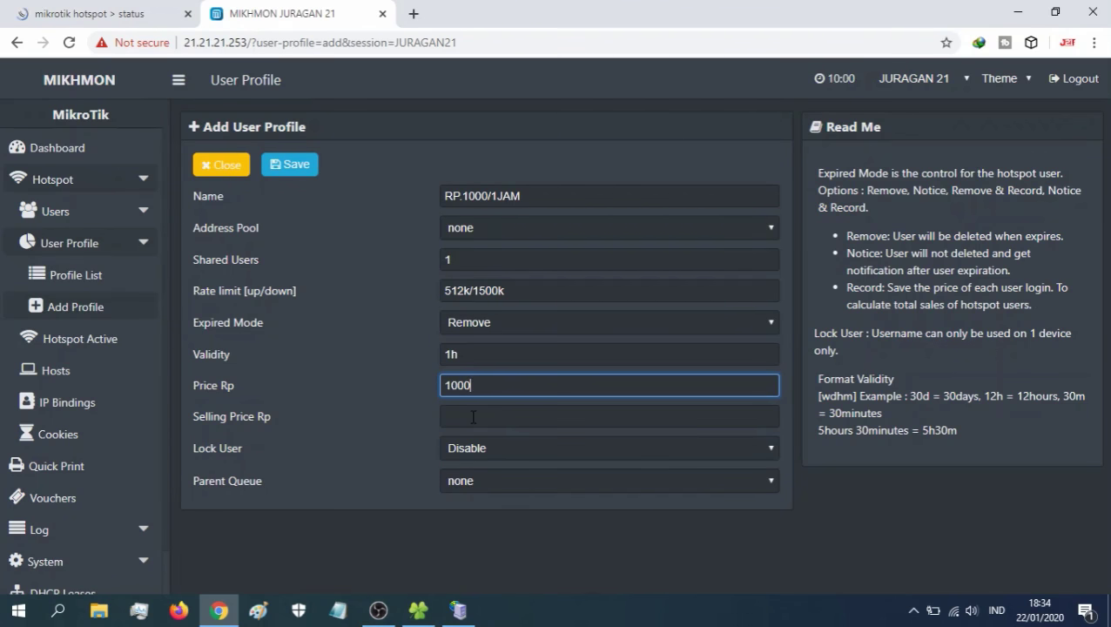
click(473, 414)
text(1000)
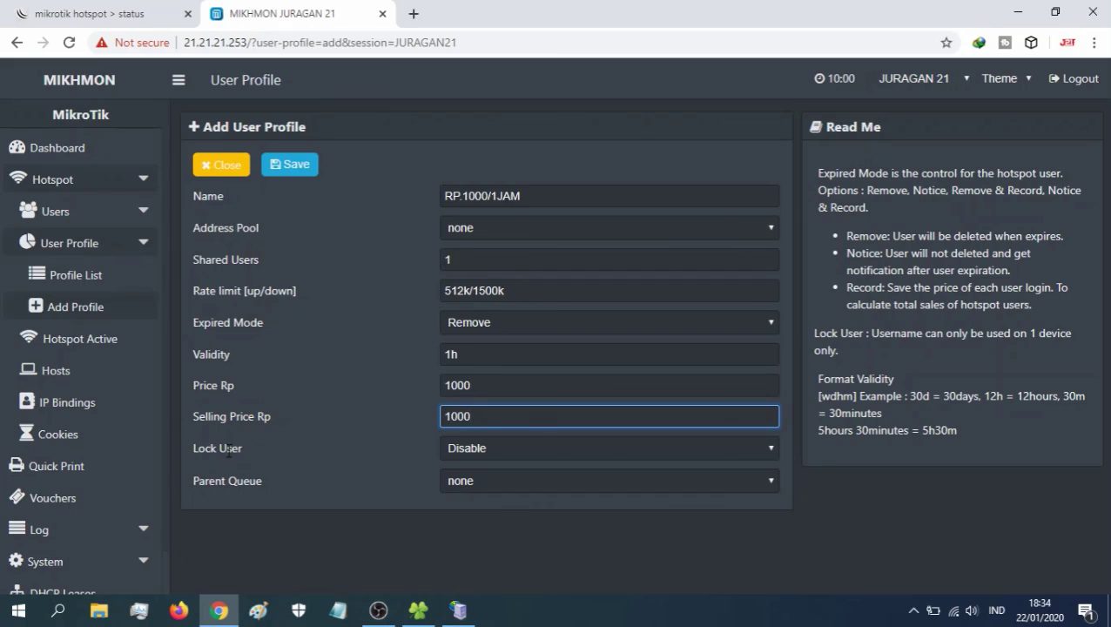
- Enable Lock User, save RP.1000/1JAM and return to the Profile List
click(493, 447)
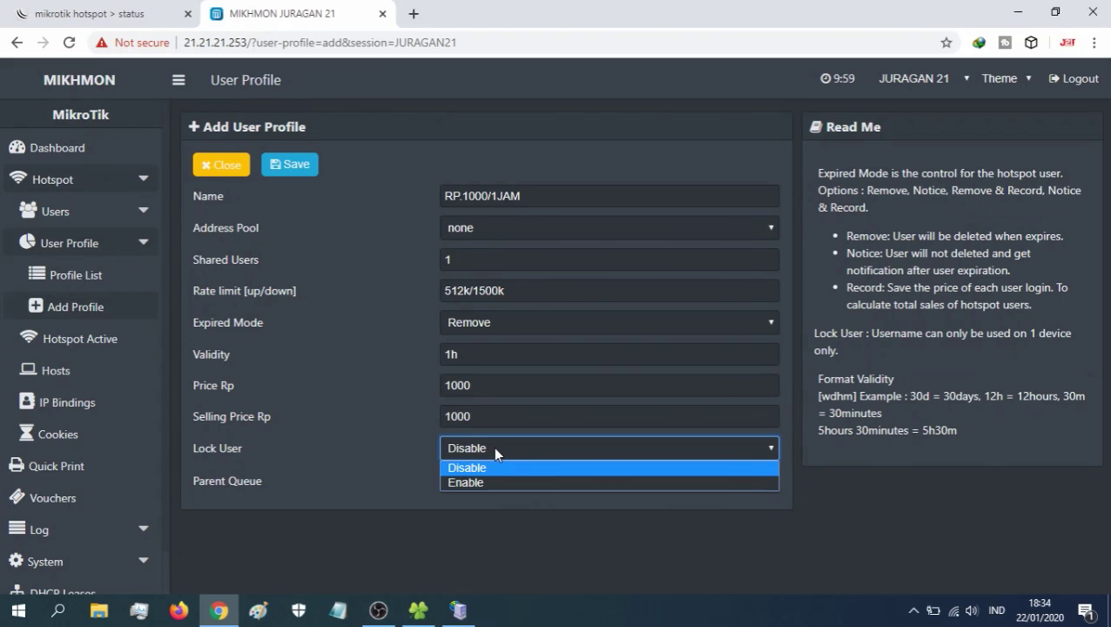
click(483, 480)
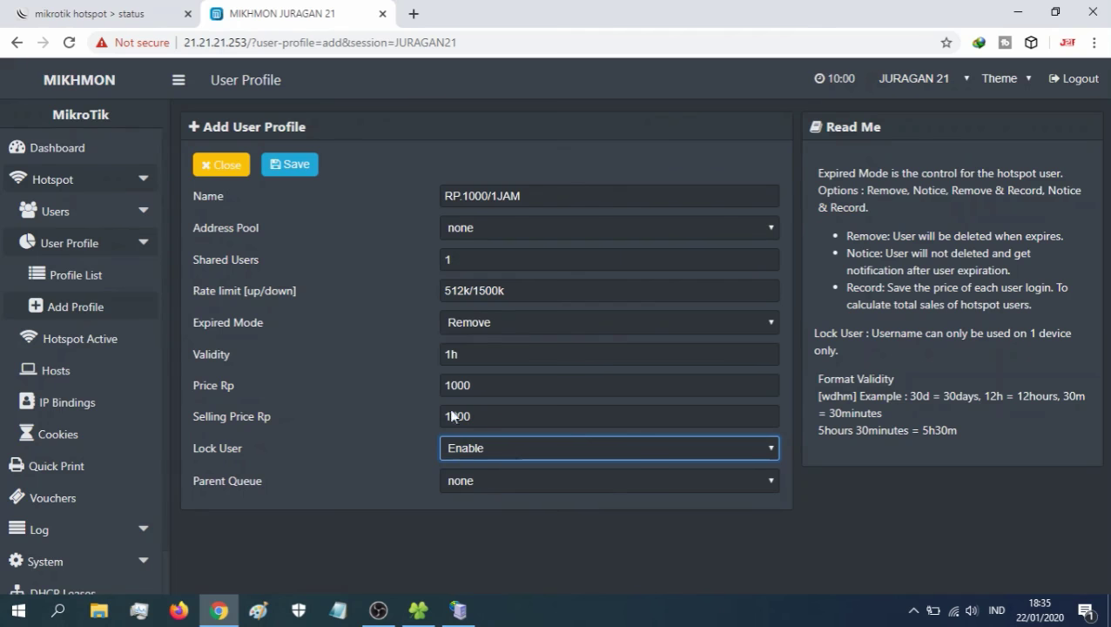
click(298, 165)
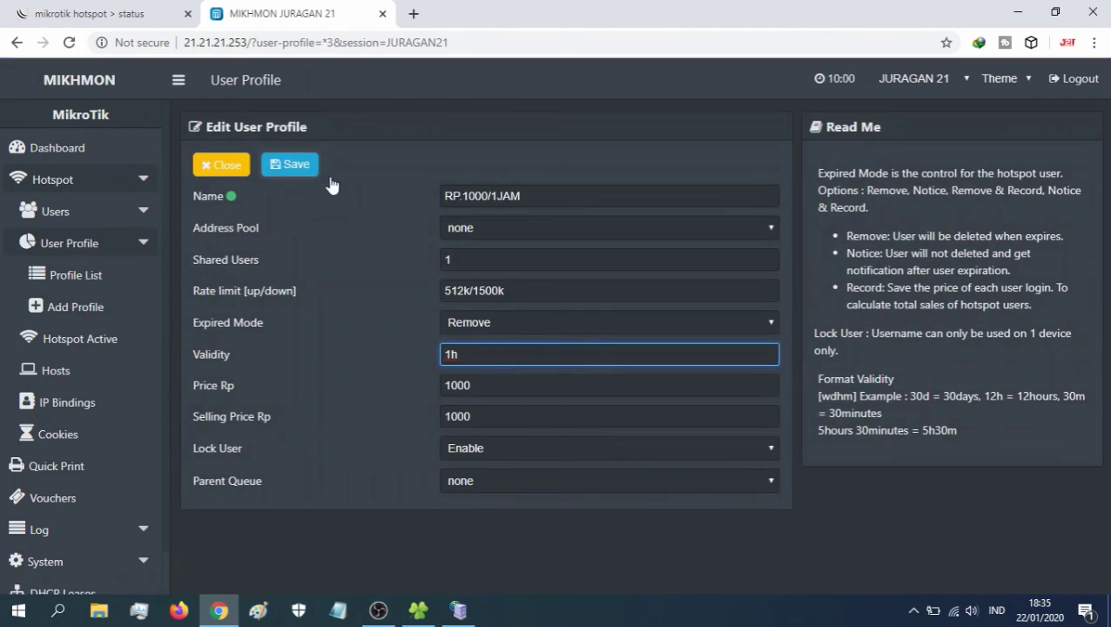
click(92, 278)
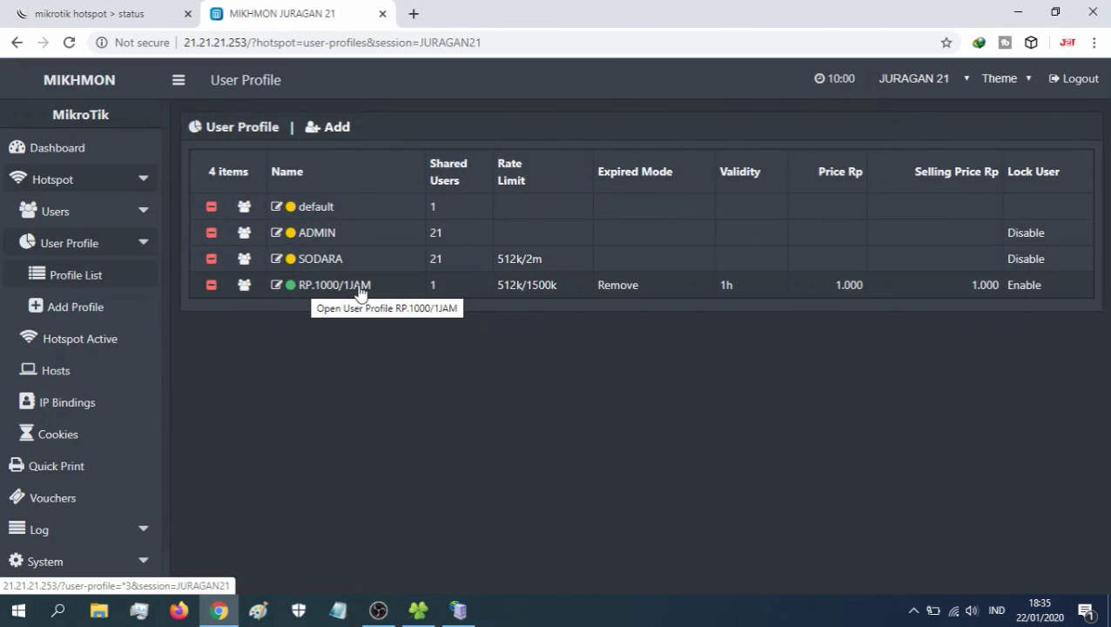
- Create profile RP.2000/2JAM with 512k/1500k rate limit, 2h validity and price 2000
click(100, 311)
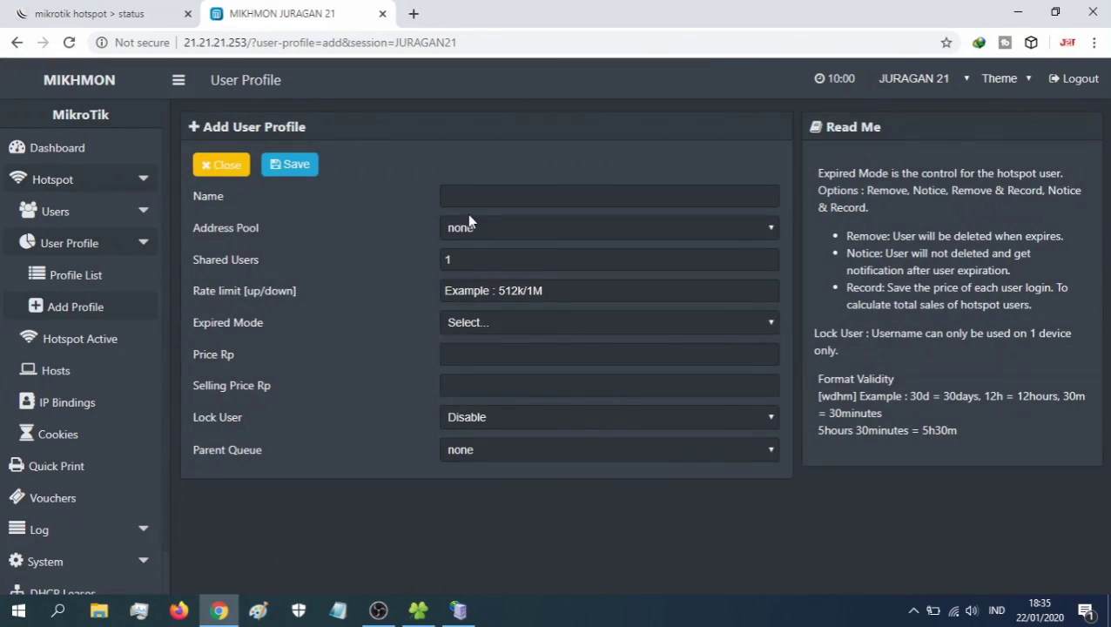
click(465, 198)
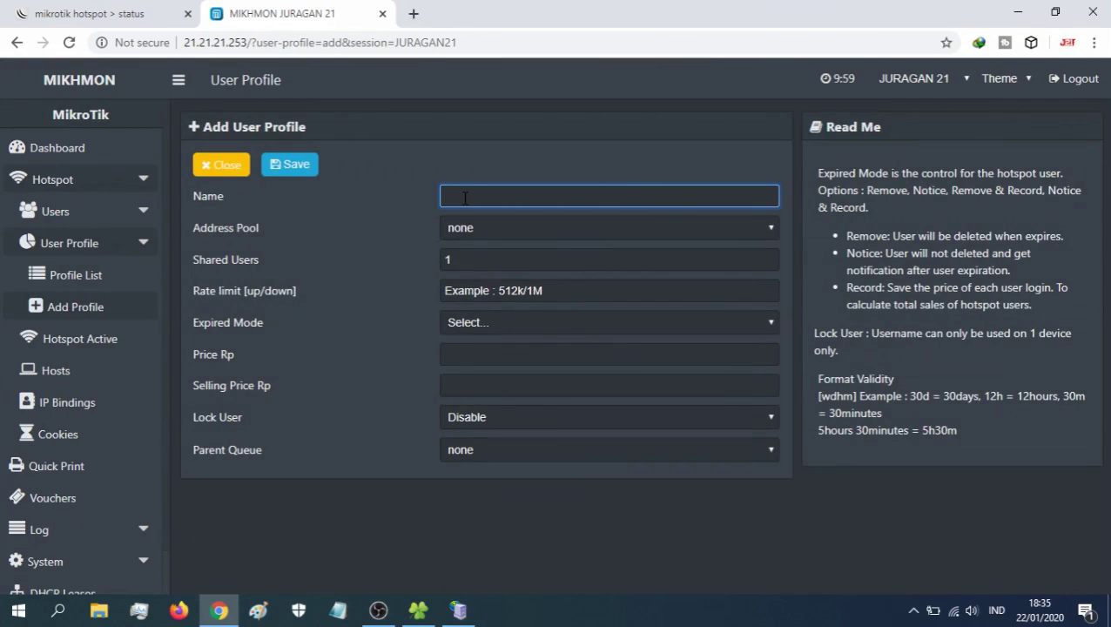
text(RP.2000/2JAM)
click(471, 292)
text(512k/1500k2h)
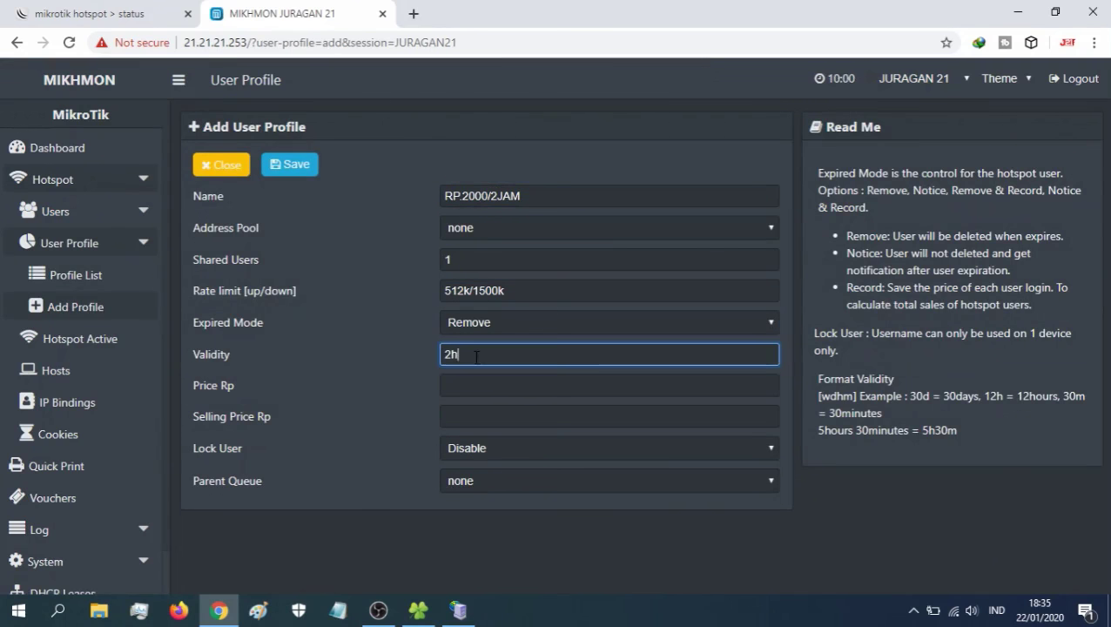
text(20002000)
key(Tab)
key(Down)
click(290, 165)
- Create profile RP.2500/3JAM with 512k/1500k rate limit, 3h validity and price 2500
click(86, 307)
text(RP.2500/3JAM)
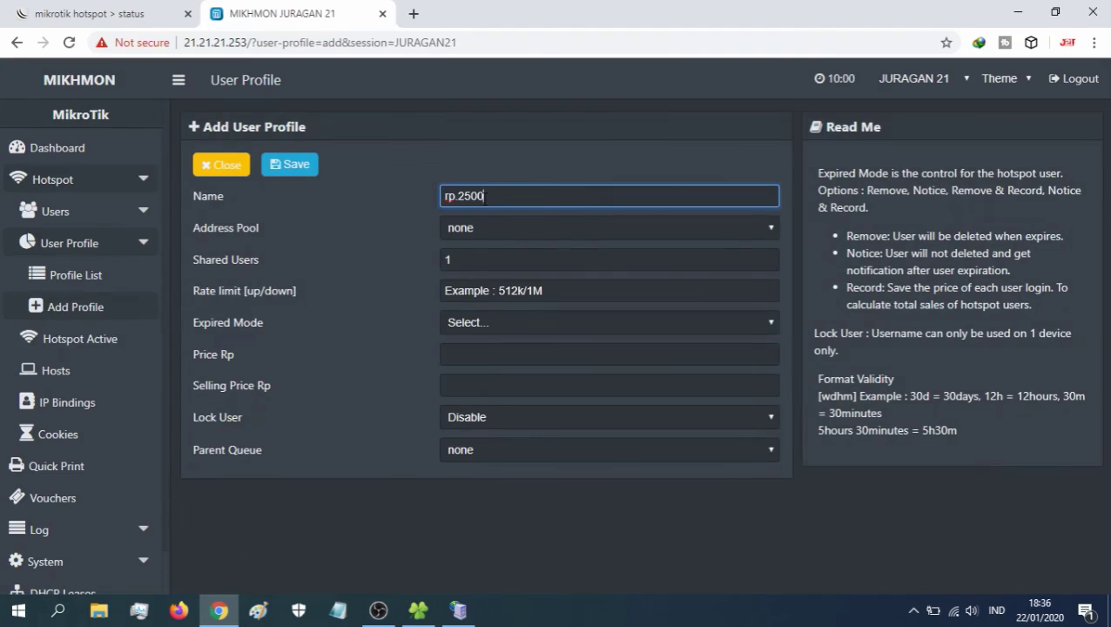
click(470, 292)
text(512k/1500k)
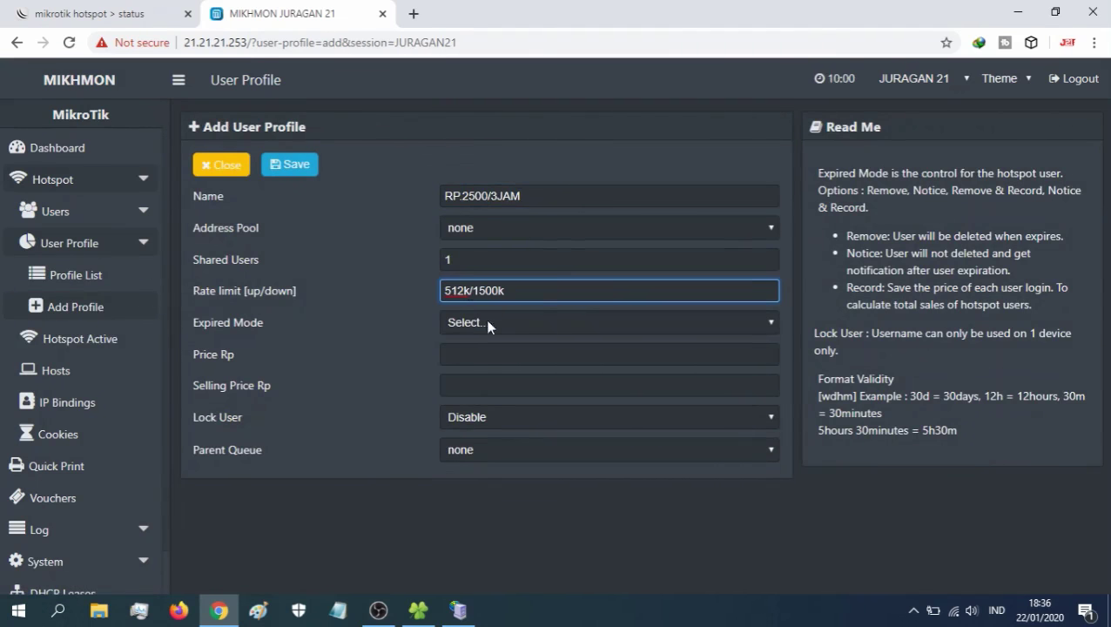
key(Tab)
key(Down)
key(Tab)
text(3h)
key(Tab)
text(2500)
key(Tab)
text(2500)
key(Tab)
key(Down)
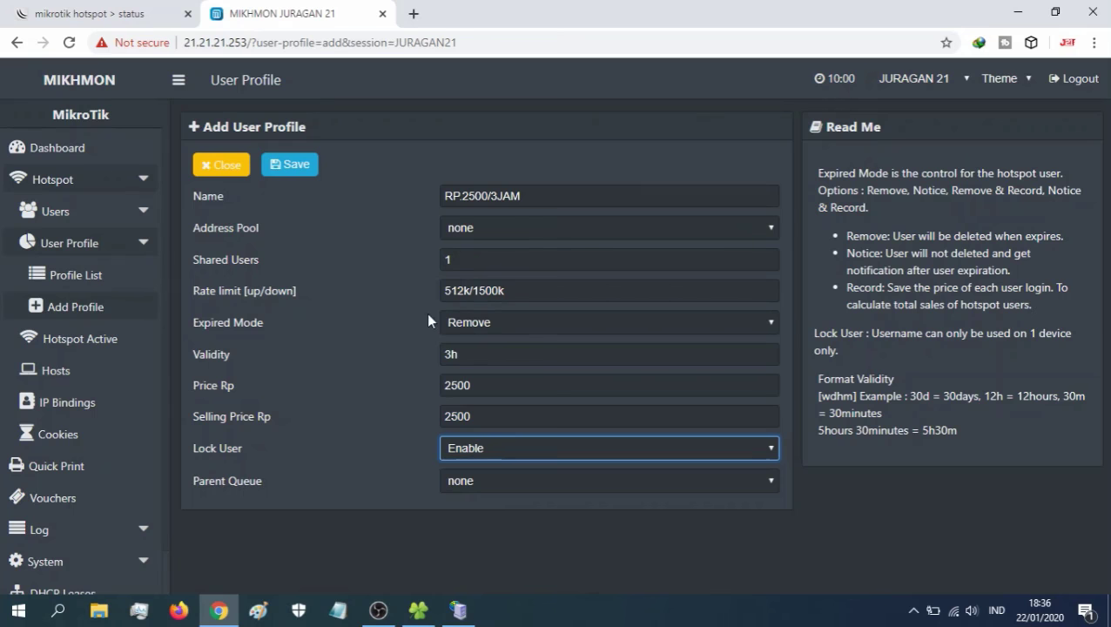
click(305, 171)
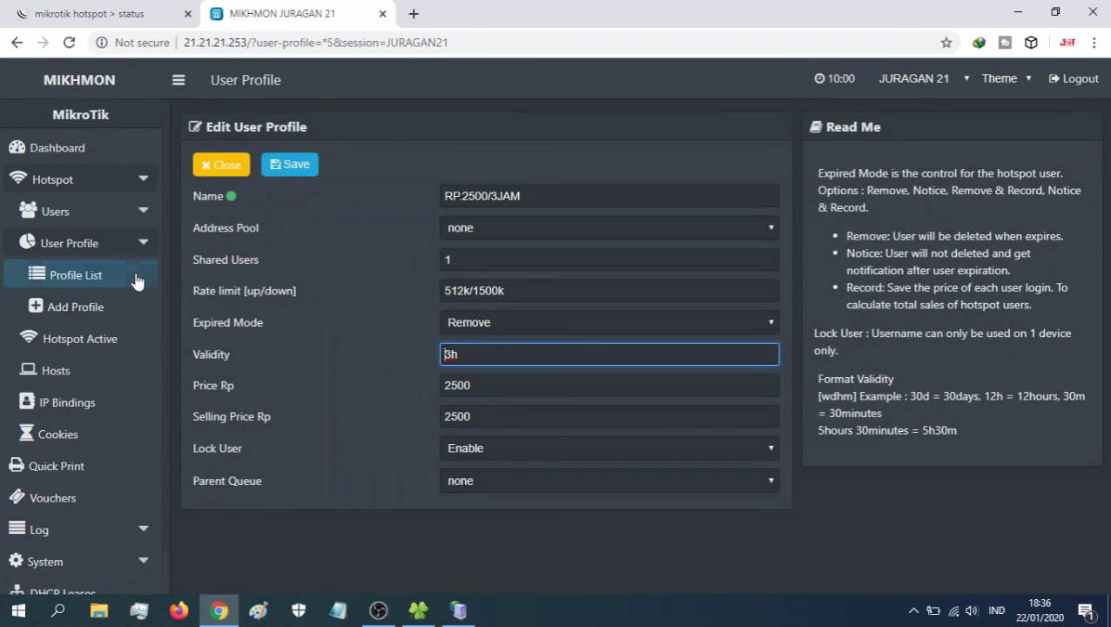
- Show all six profiles, including RP.1000/1JAM, RP.2000/2JAM and RP.2500/3JAM, then expand Users
click(90, 278)
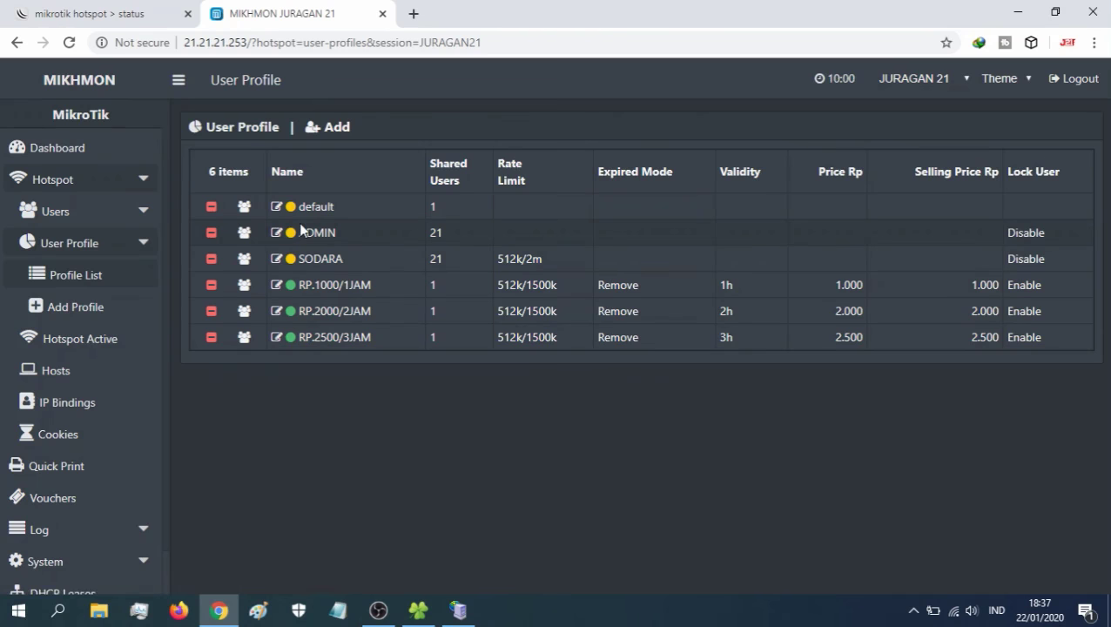
click(144, 215)
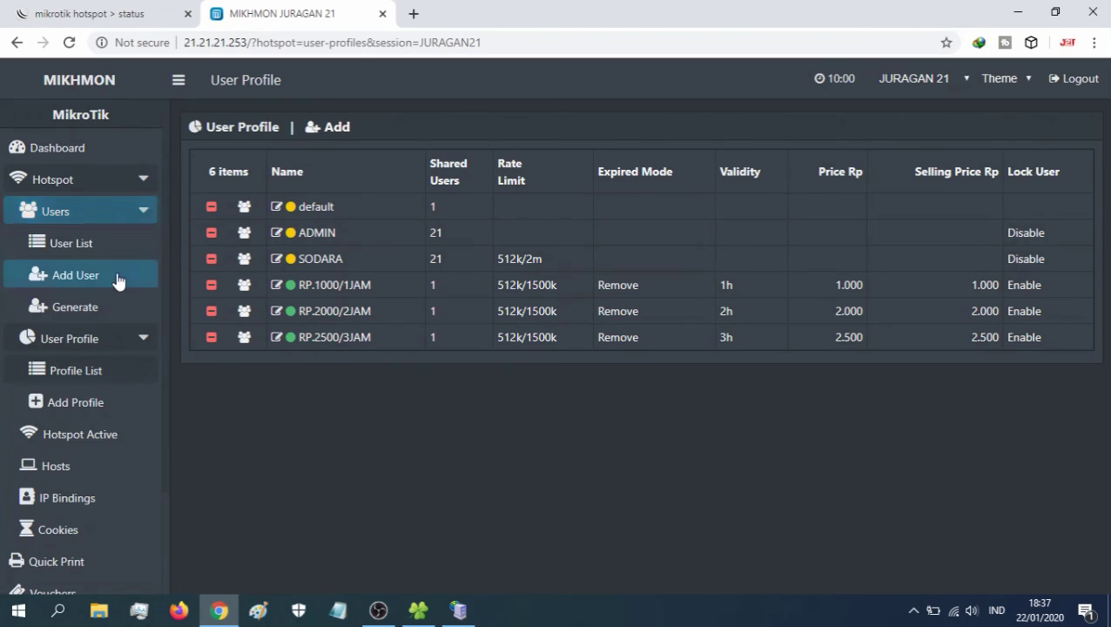
- Open the Generate User form and set the voucher quantity to 40
click(74, 312)
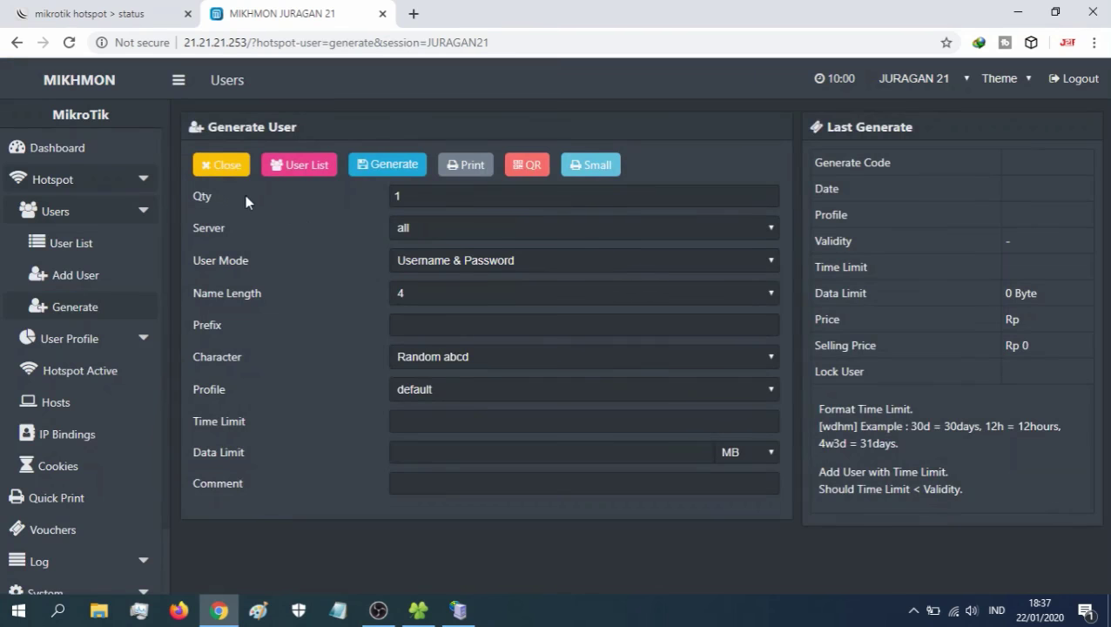
click(426, 196)
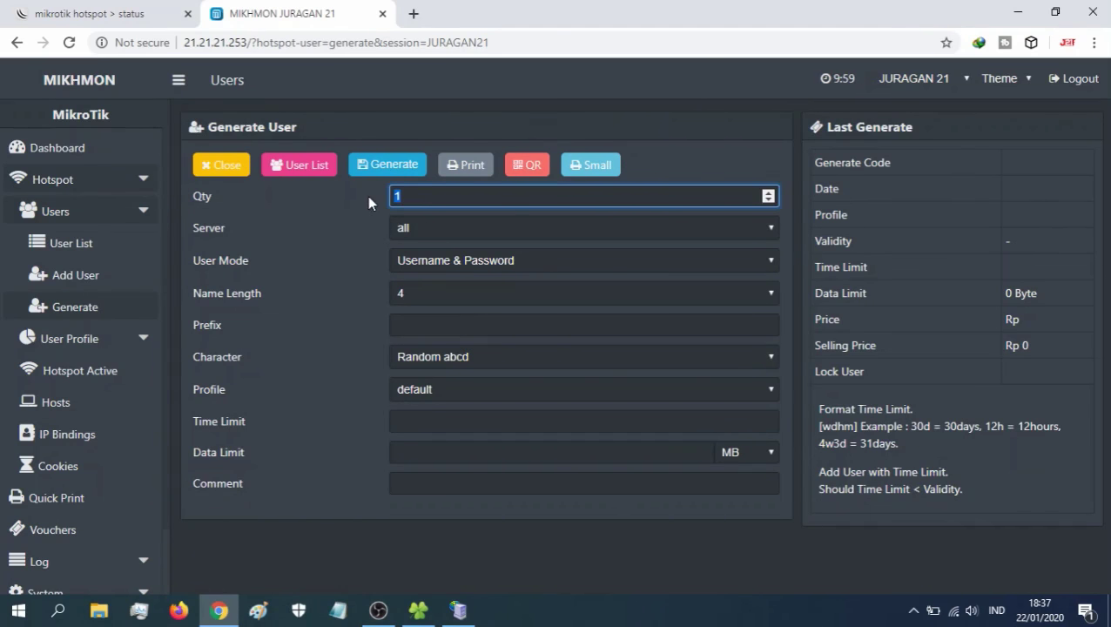
text(40)
drag(420, 195, 376, 200)
text(80)
drag(423, 195, 385, 201)
text(40)
- Set user mode to Username = Password, name length 8 and character set Random 1234
click(448, 263)
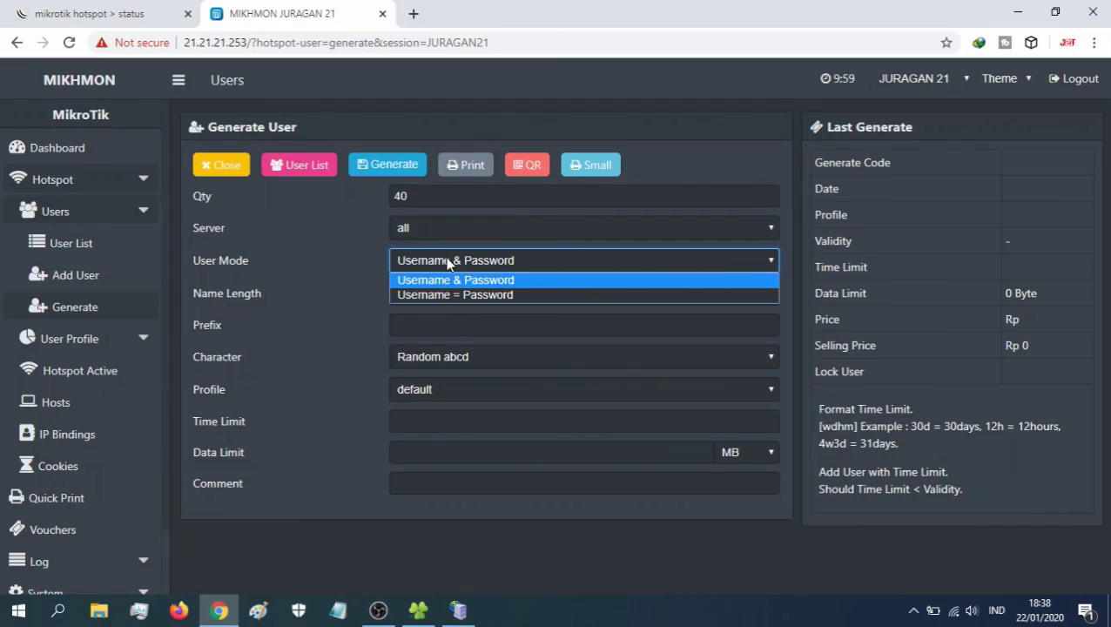
click(459, 296)
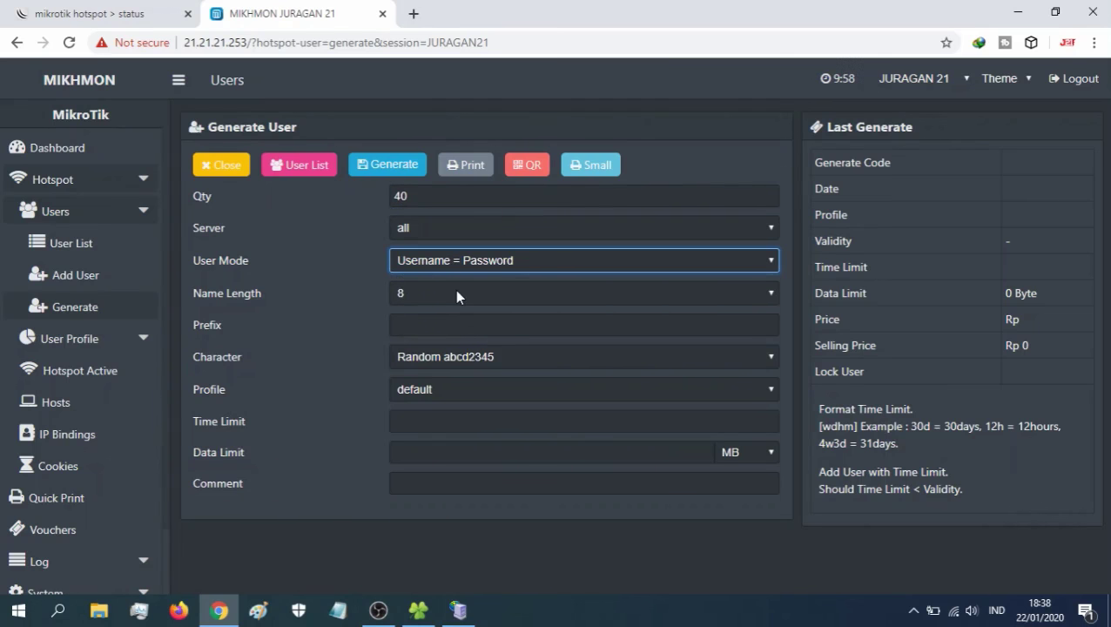
click(403, 296)
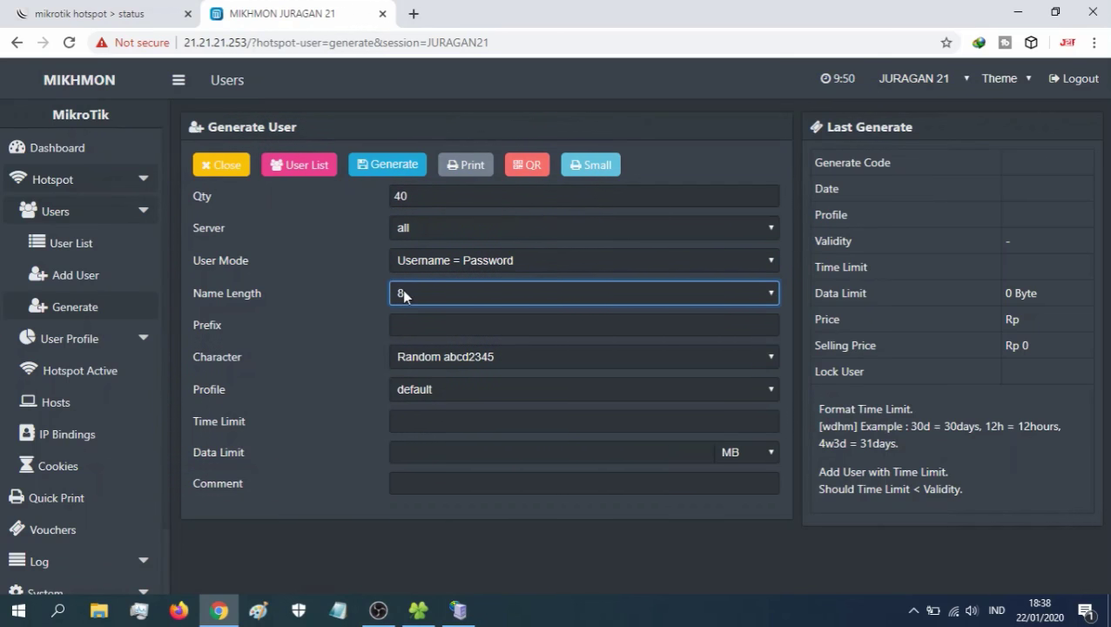
click(416, 293)
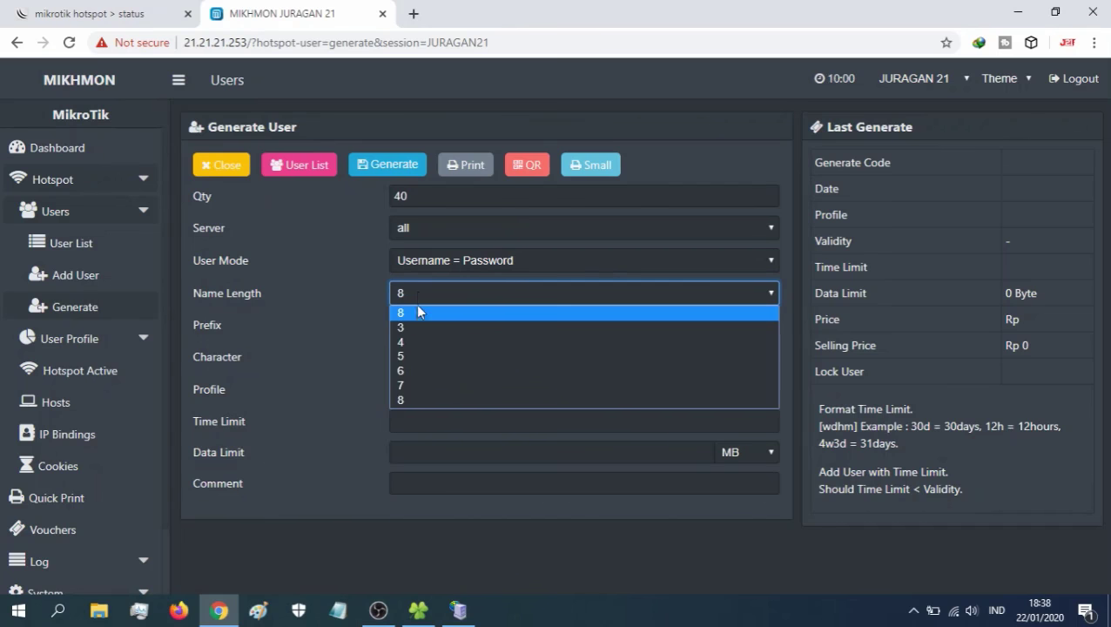
click(406, 400)
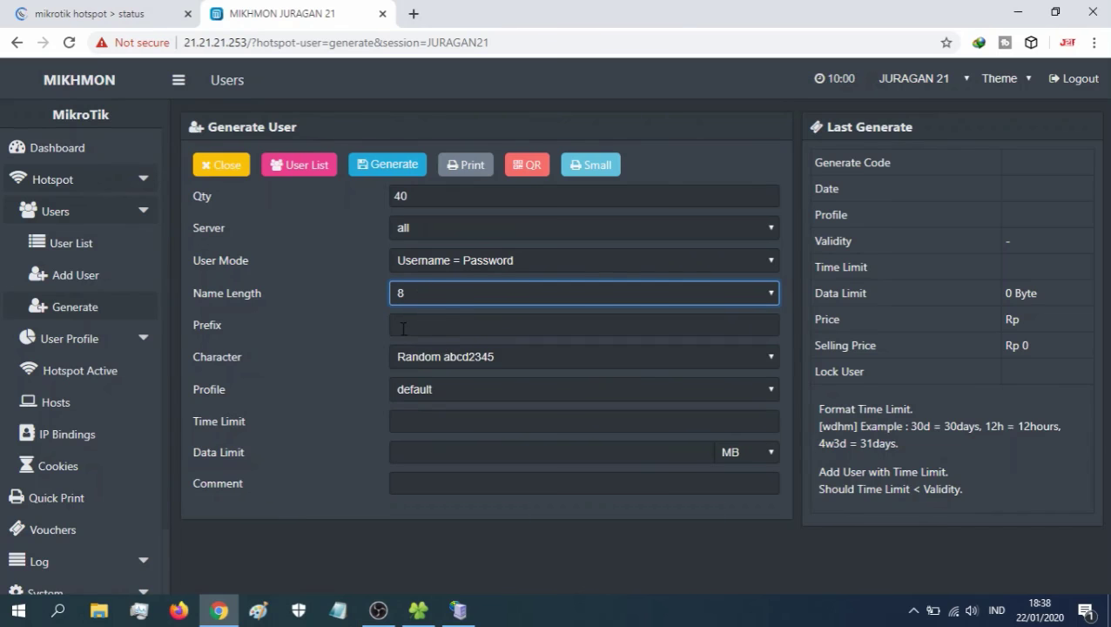
click(456, 360)
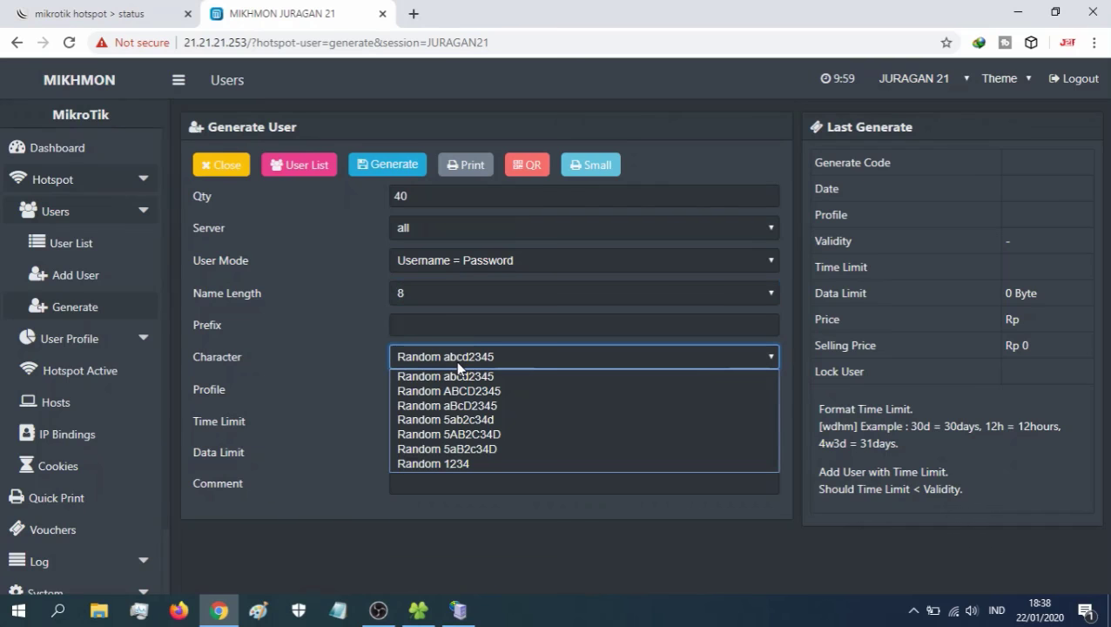
click(445, 465)
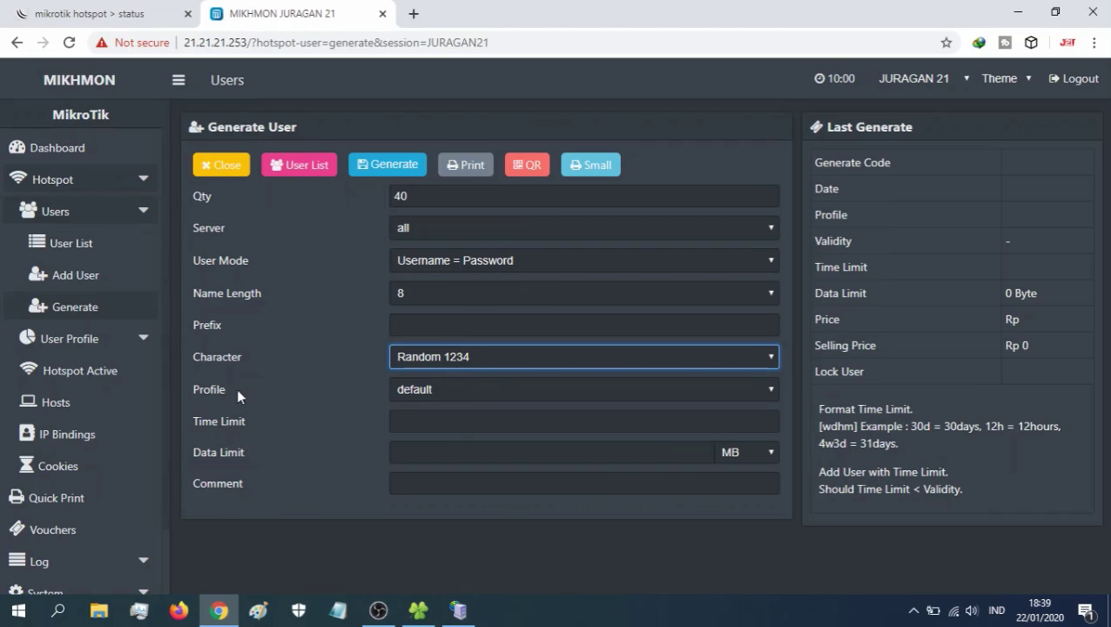
- Assign the batch to profile RP.1000/1JAM and generate it, producing batch code 174
click(441, 388)
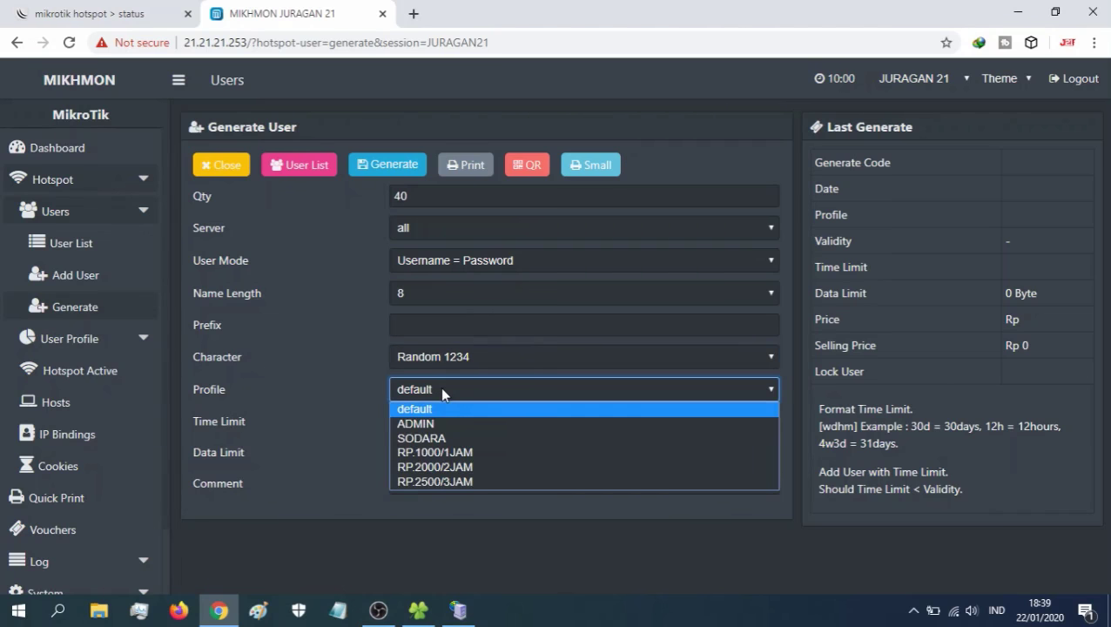
click(446, 452)
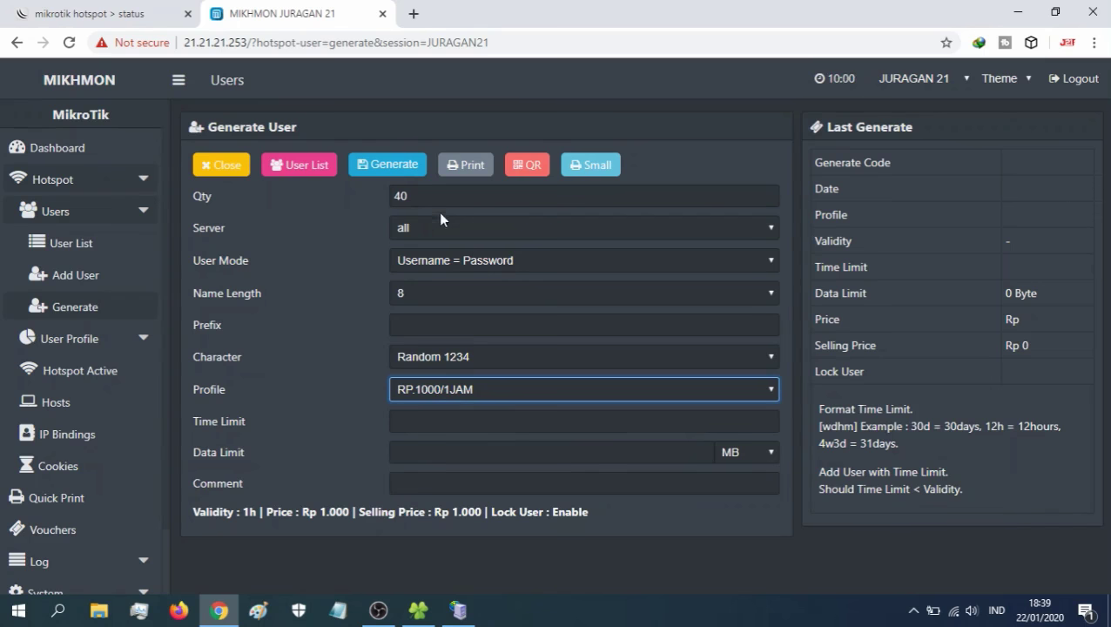
click(372, 170)
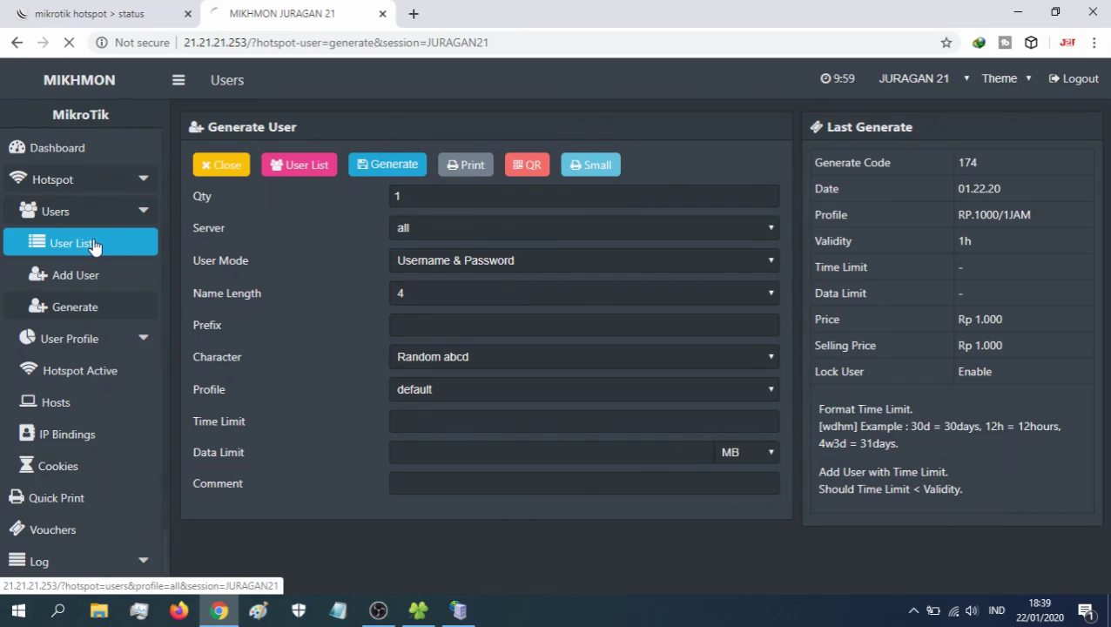
click(94, 246)
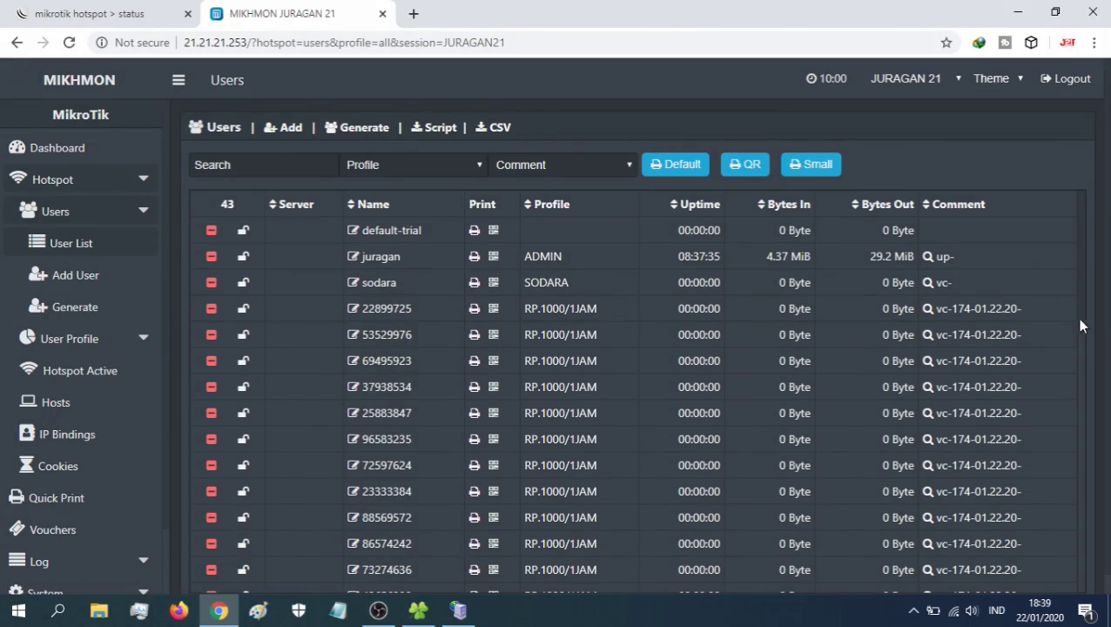
scroll(1078, 314, down, 2)
scroll(1079, 400, down, 7)
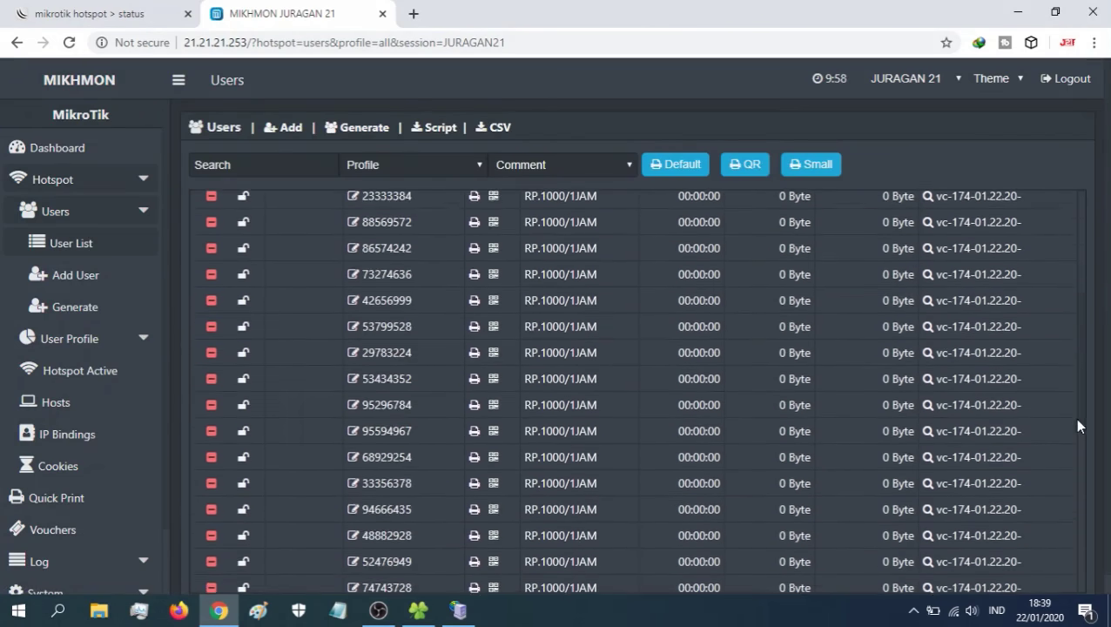
scroll(1070, 566, down, 1)
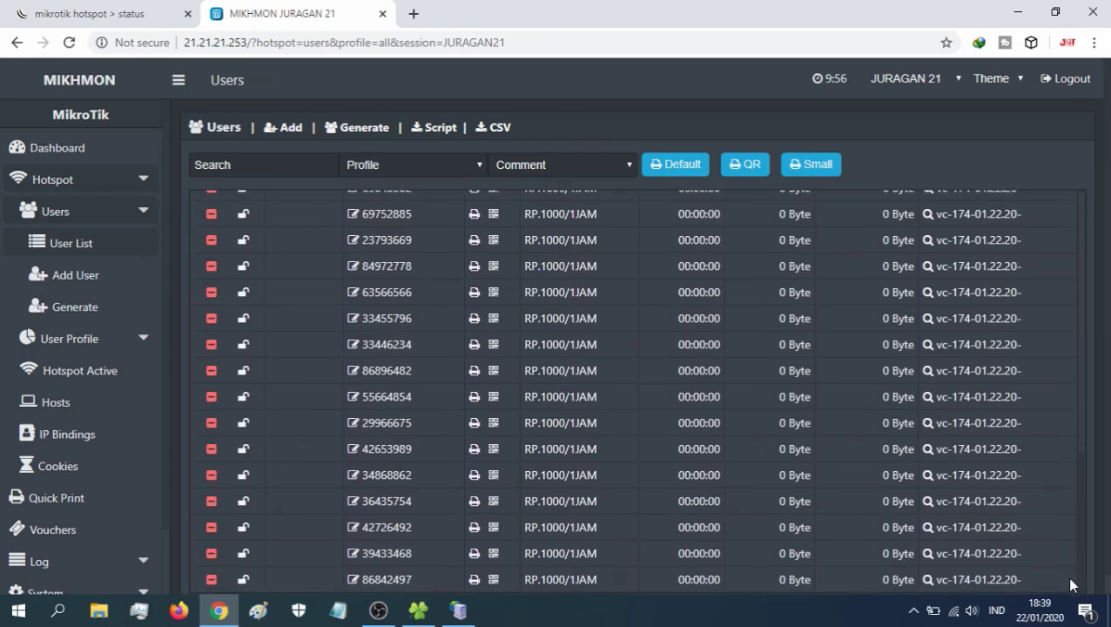
scroll(1070, 504, up, 8)
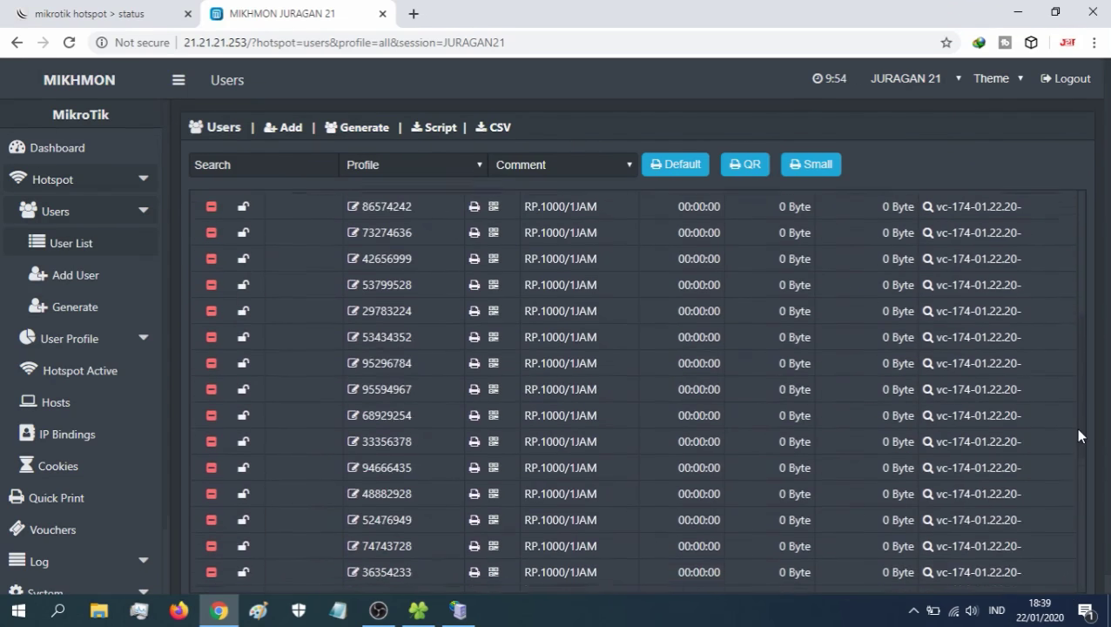
scroll(1072, 331, up, 2)
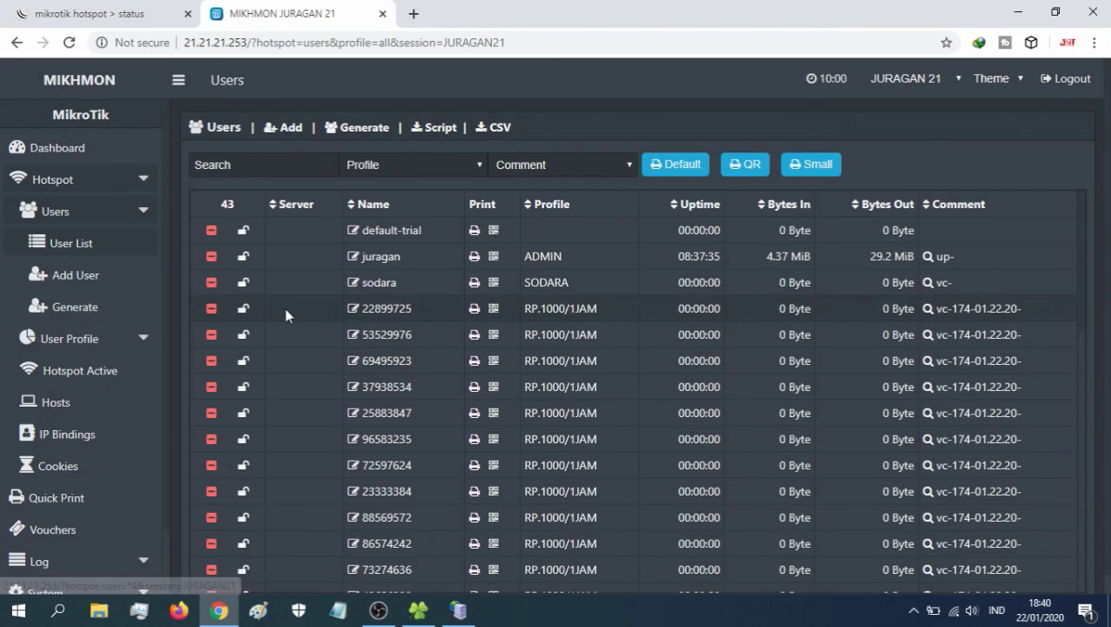
- Remove the first RP.1000/1JAM voucher user, leaving 42 users in the list
click(210, 311)
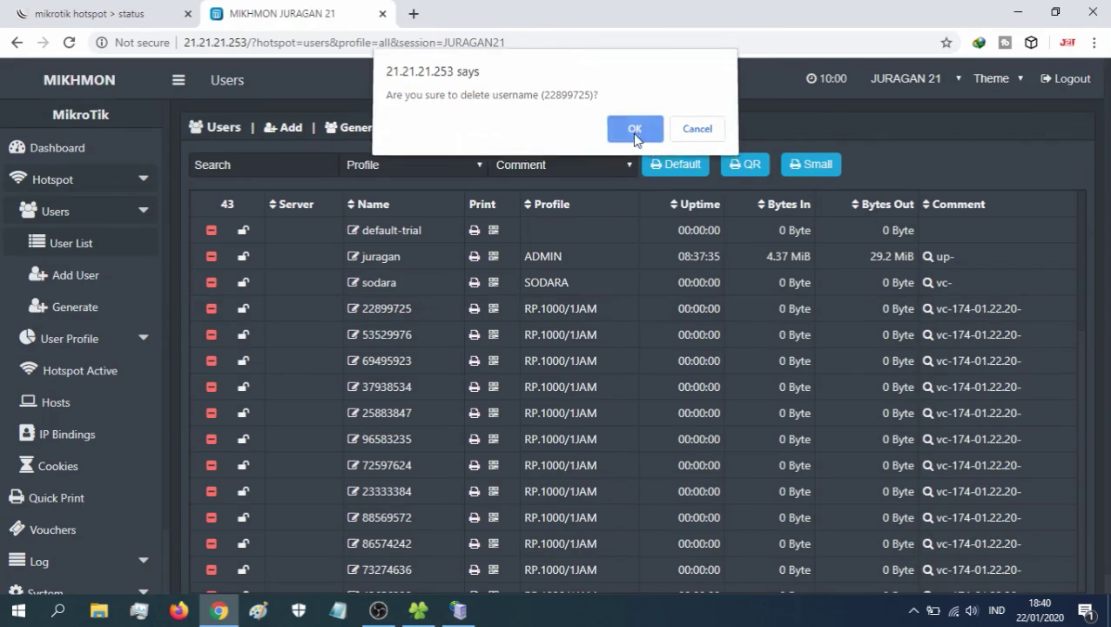
click(632, 135)
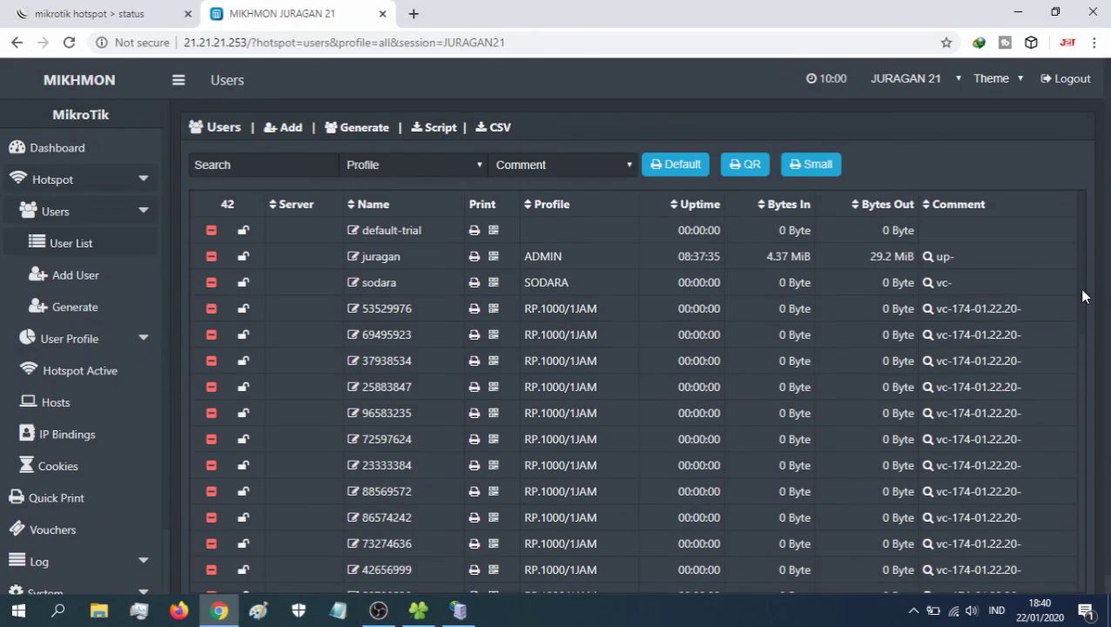
drag(1083, 293, 1087, 474)
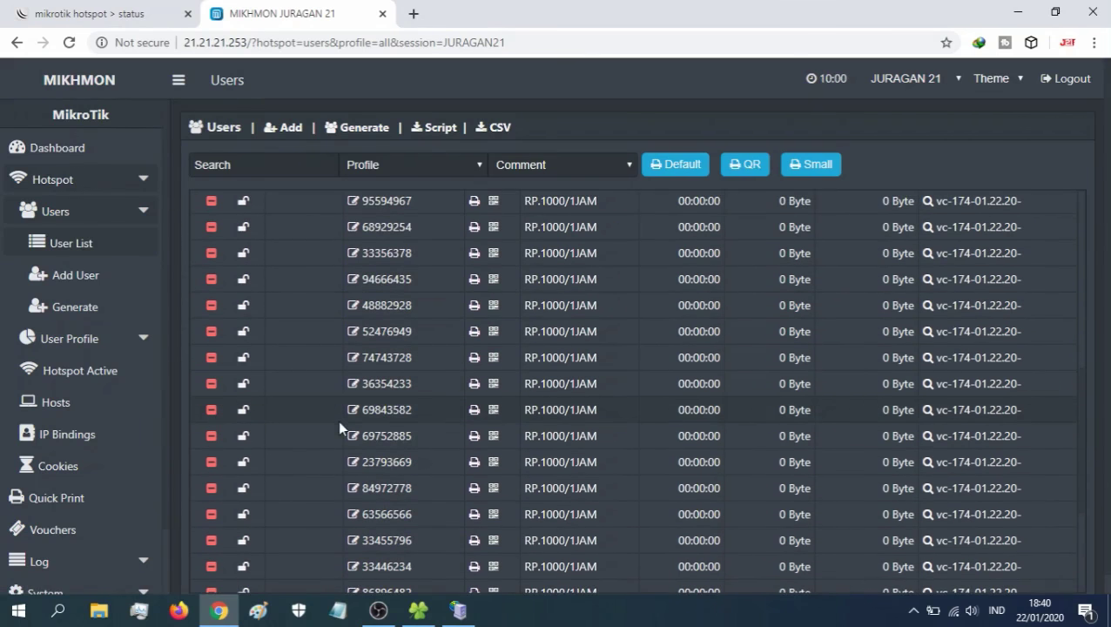
scroll(1082, 429, up, 10)
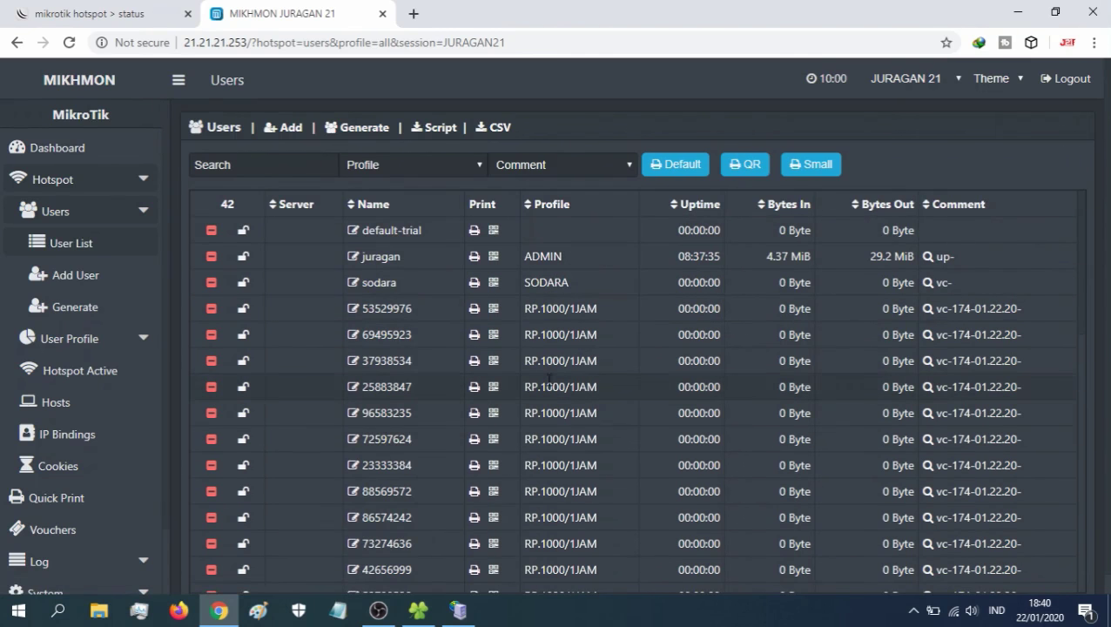
- Filter to batch vc-174-01.22.20- and delete all its users By Comment, then reopen User List
click(971, 418)
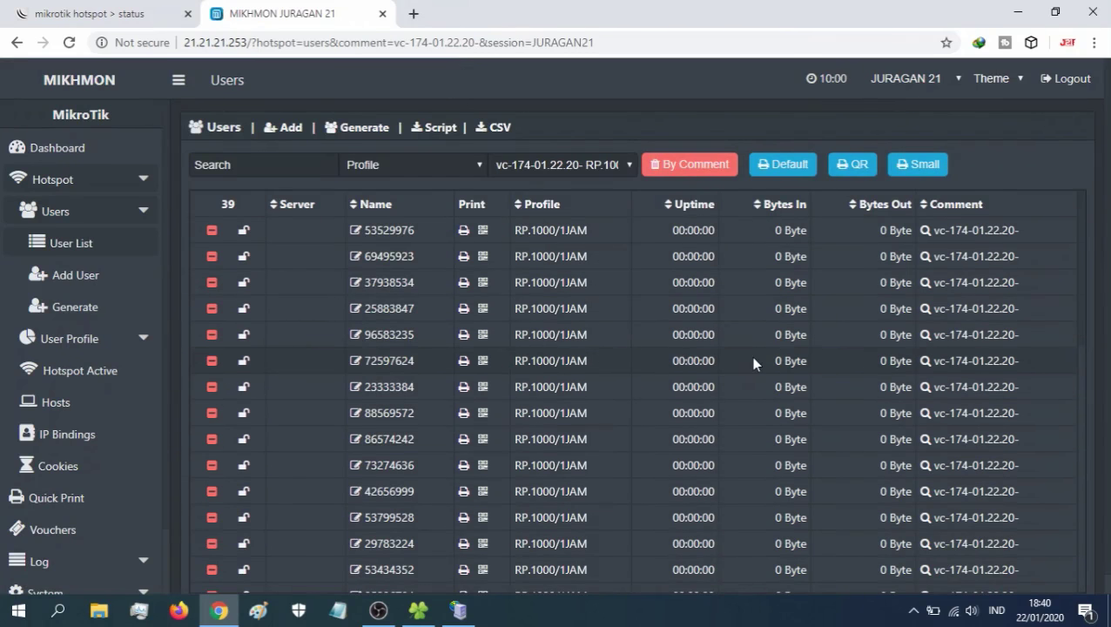
click(693, 163)
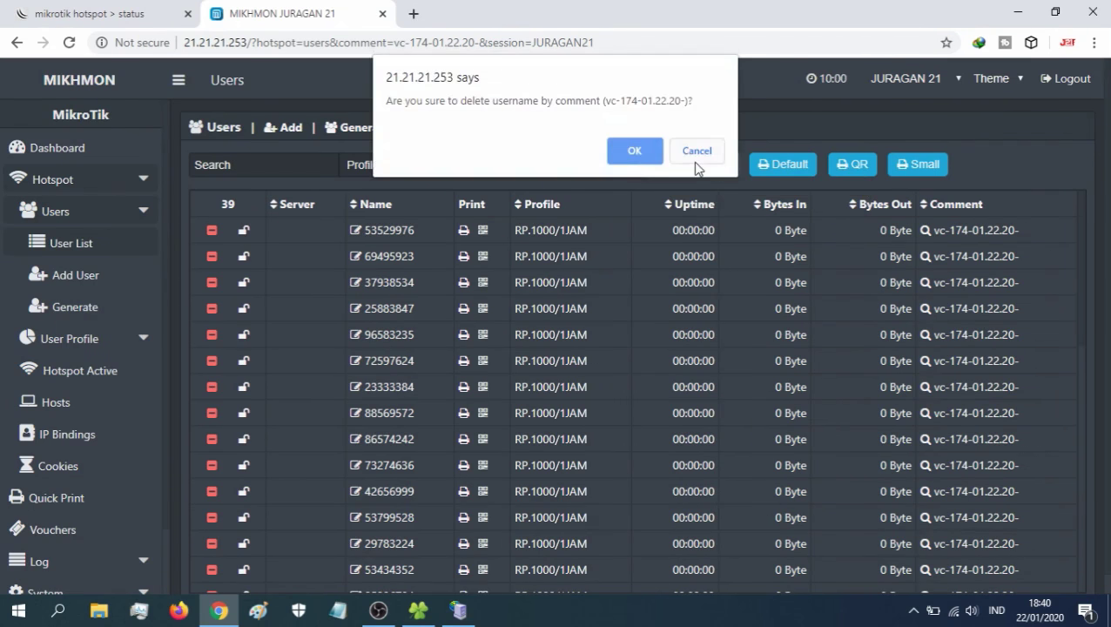
click(640, 158)
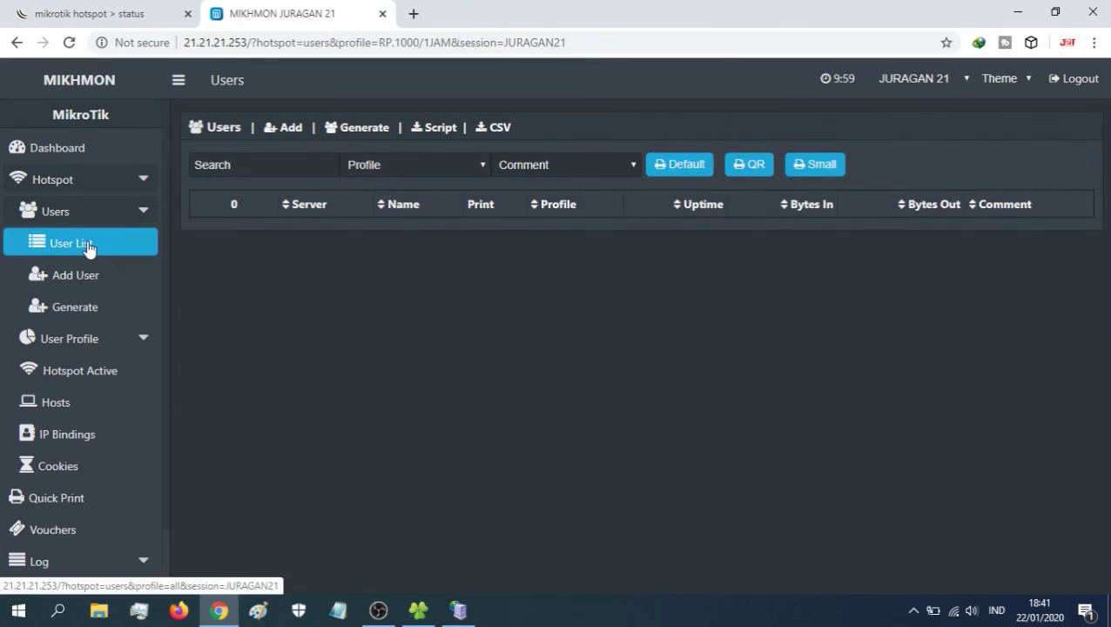
click(87, 248)
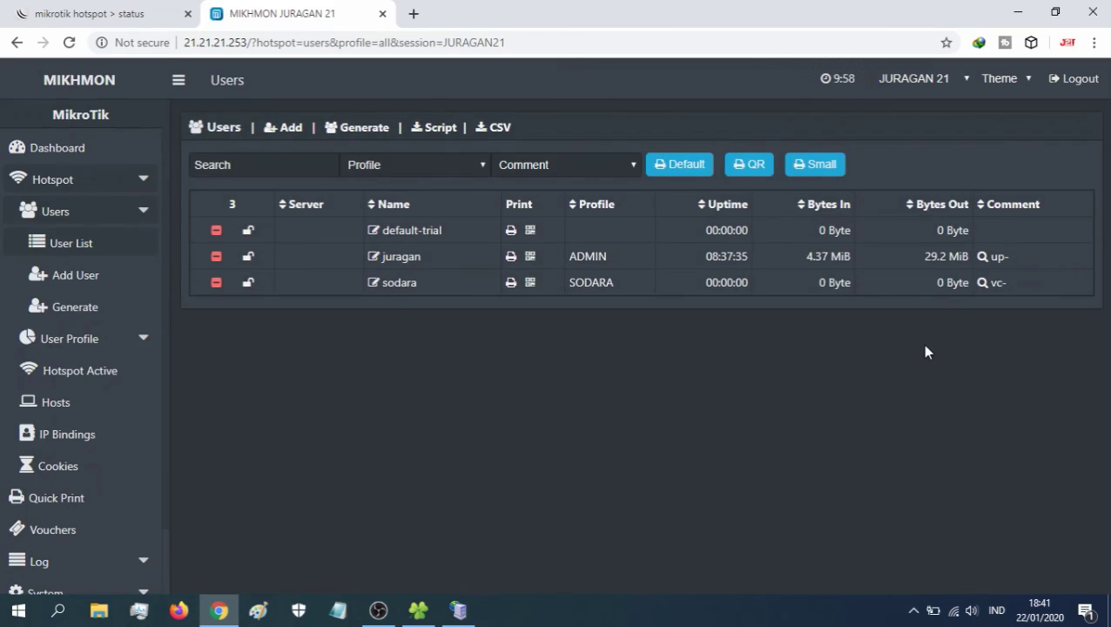
- Generate 40 RP.1000/1JAM vouchers, Username = Password, Random 1234 characters, creating batch 791
click(118, 306)
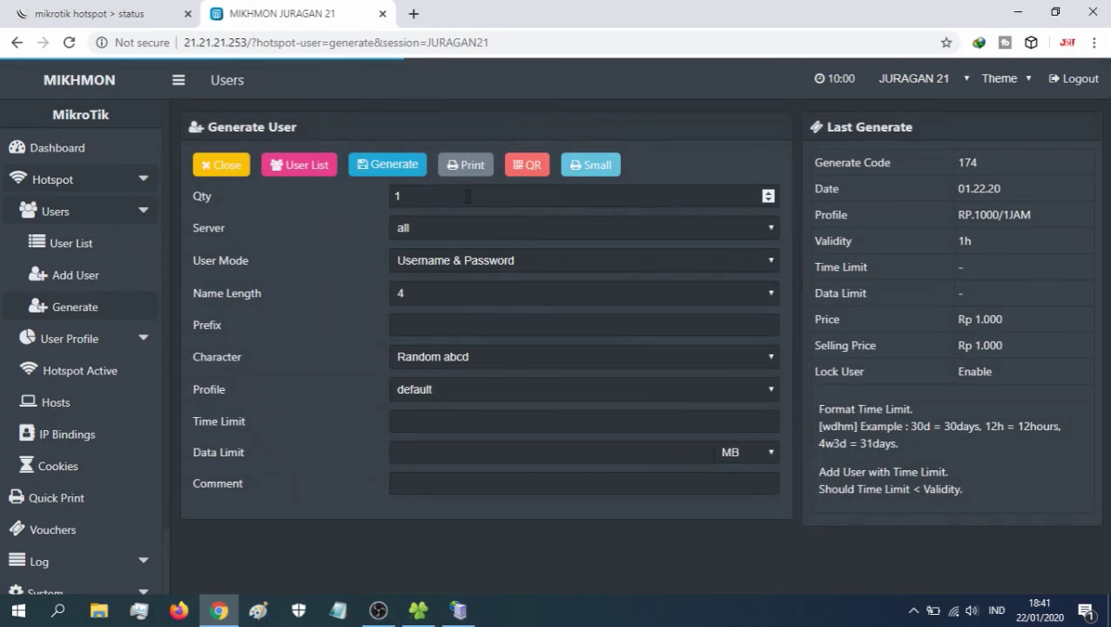
click(451, 195)
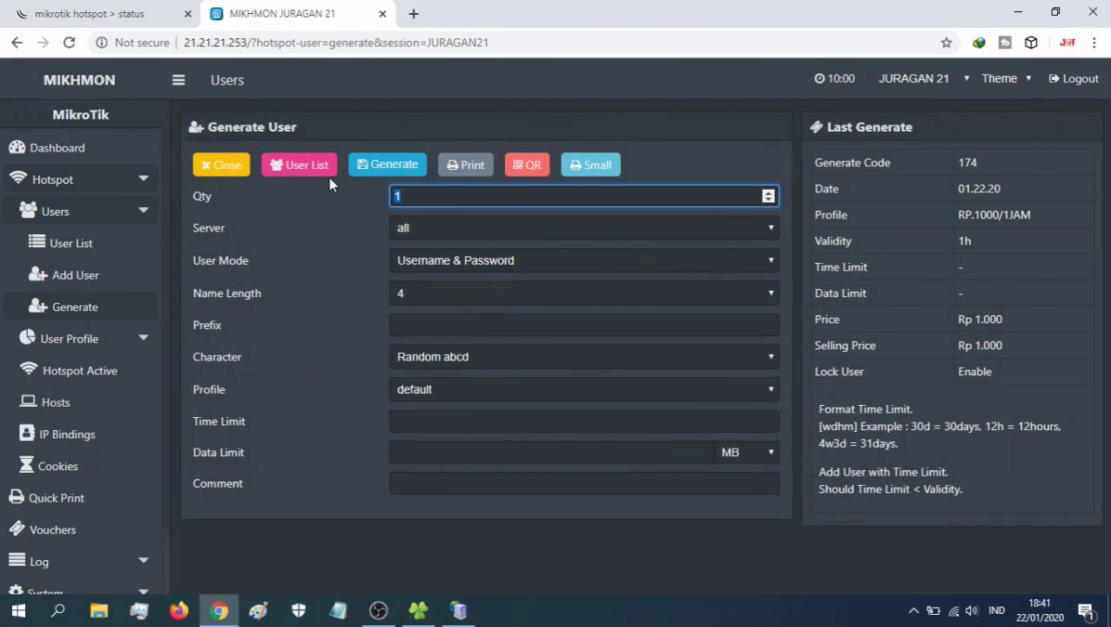
text(40)
click(415, 263)
click(437, 295)
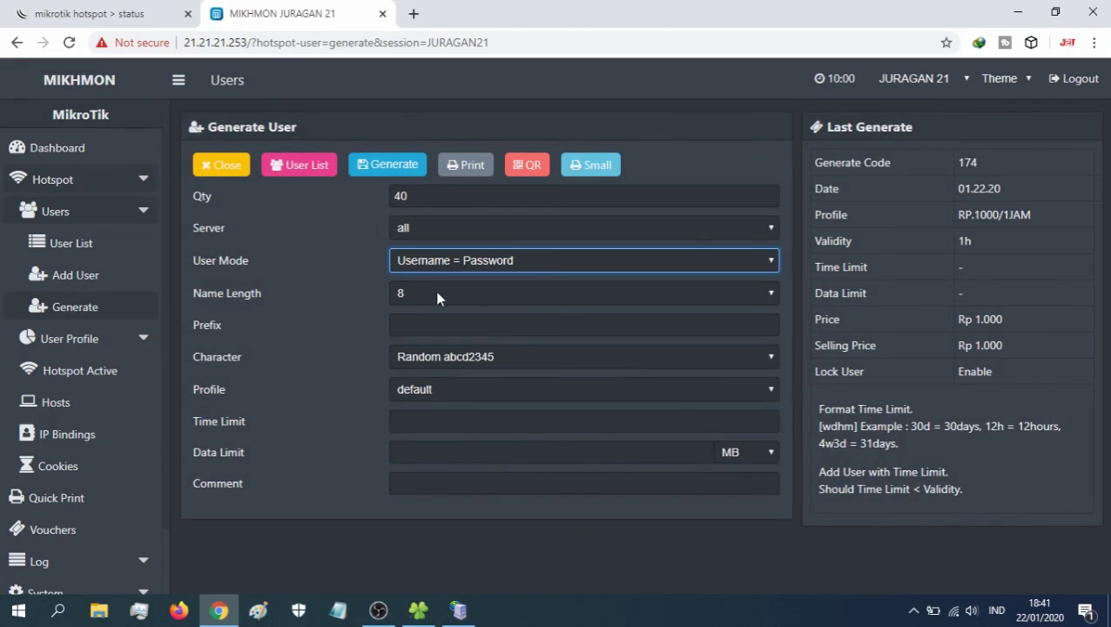
click(436, 355)
click(458, 462)
click(427, 391)
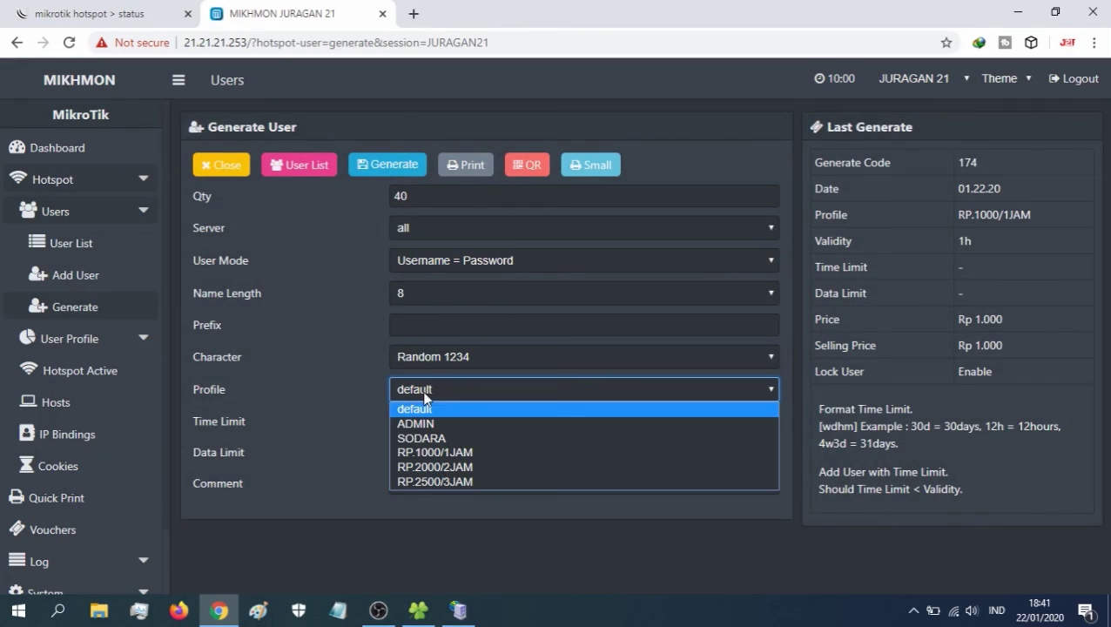
click(437, 451)
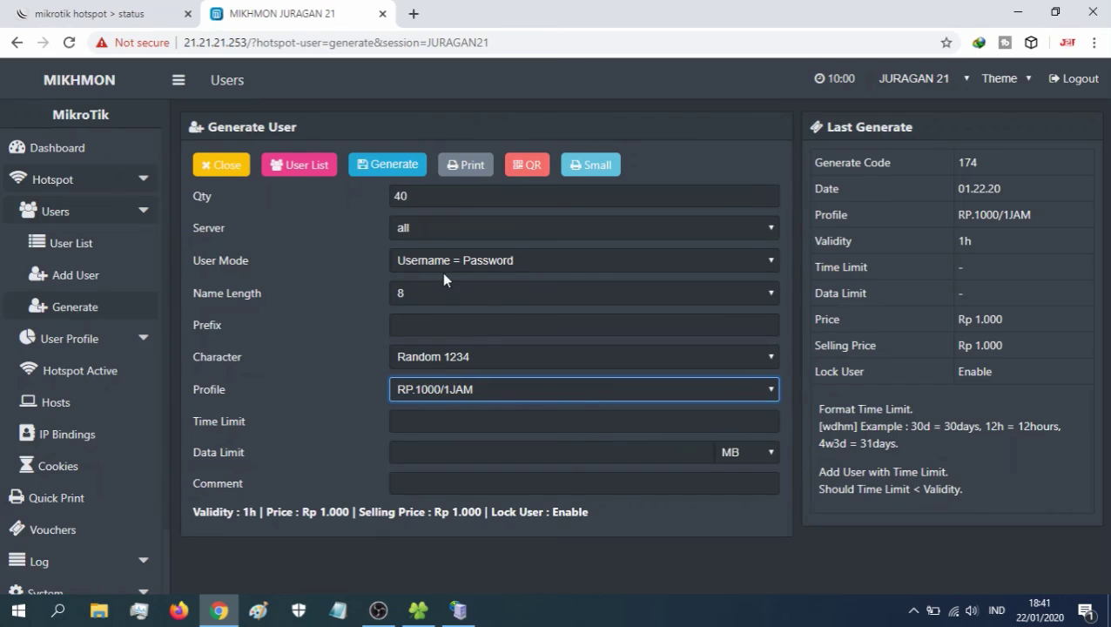
click(389, 167)
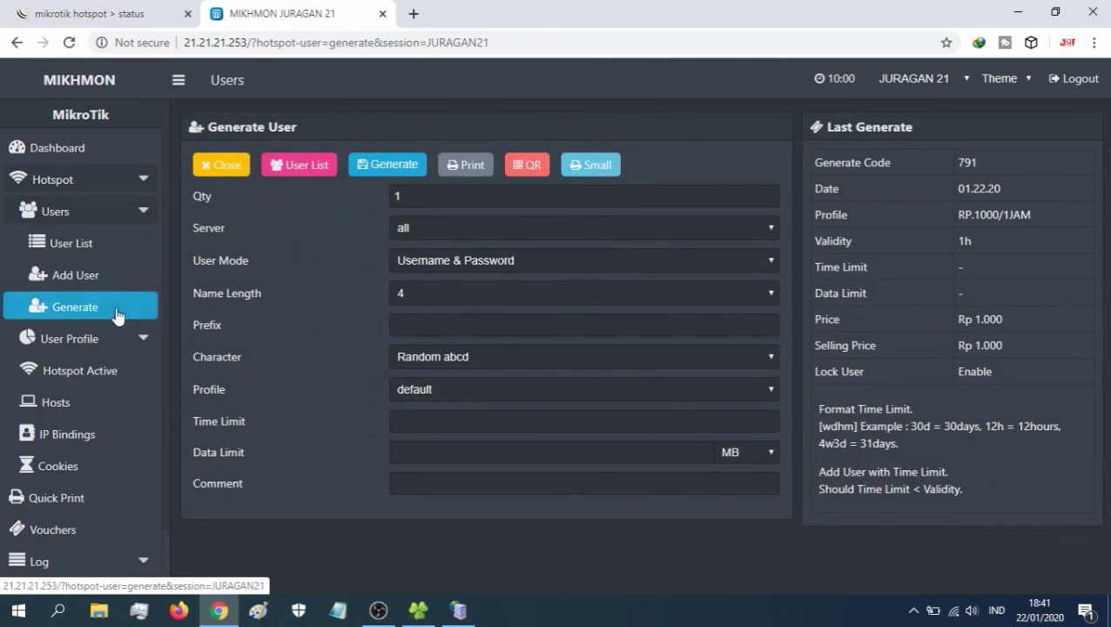
- Generate 40 RP.2000/2JAM vouchers (2h, Rp 2.000) with Username = Password and Random 1234 codes
click(92, 309)
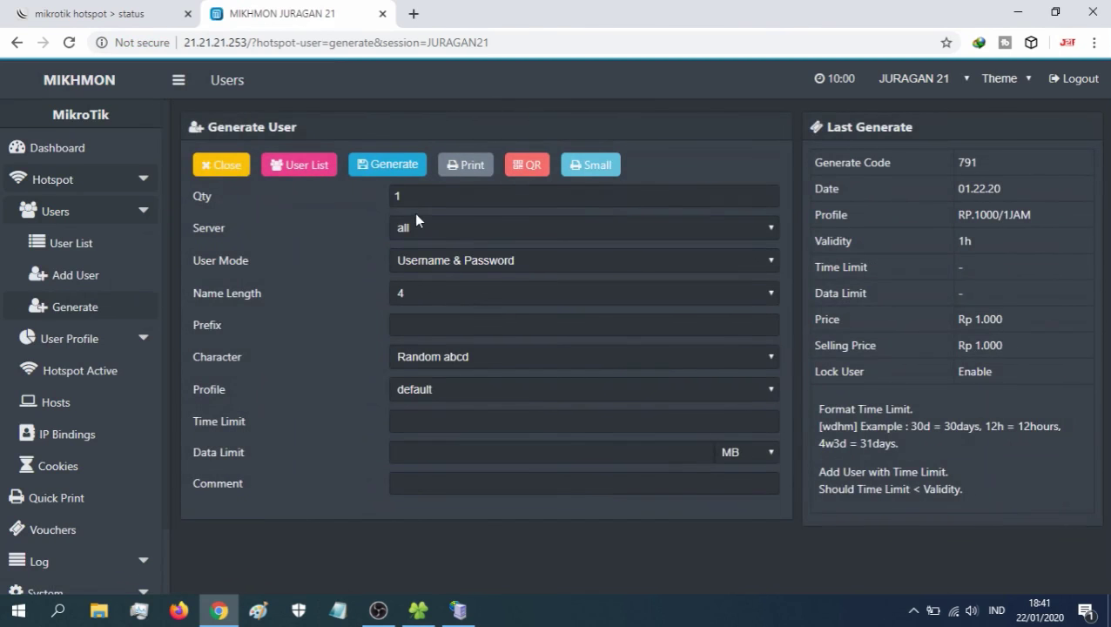
click(408, 195)
text(4)
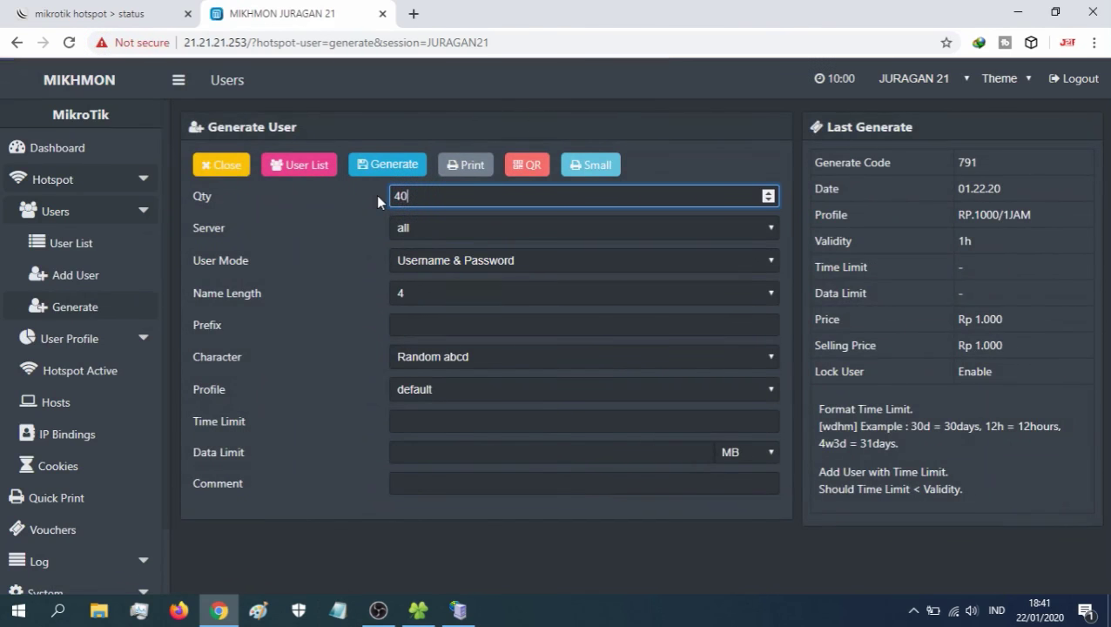
text(0)
click(424, 260)
click(435, 289)
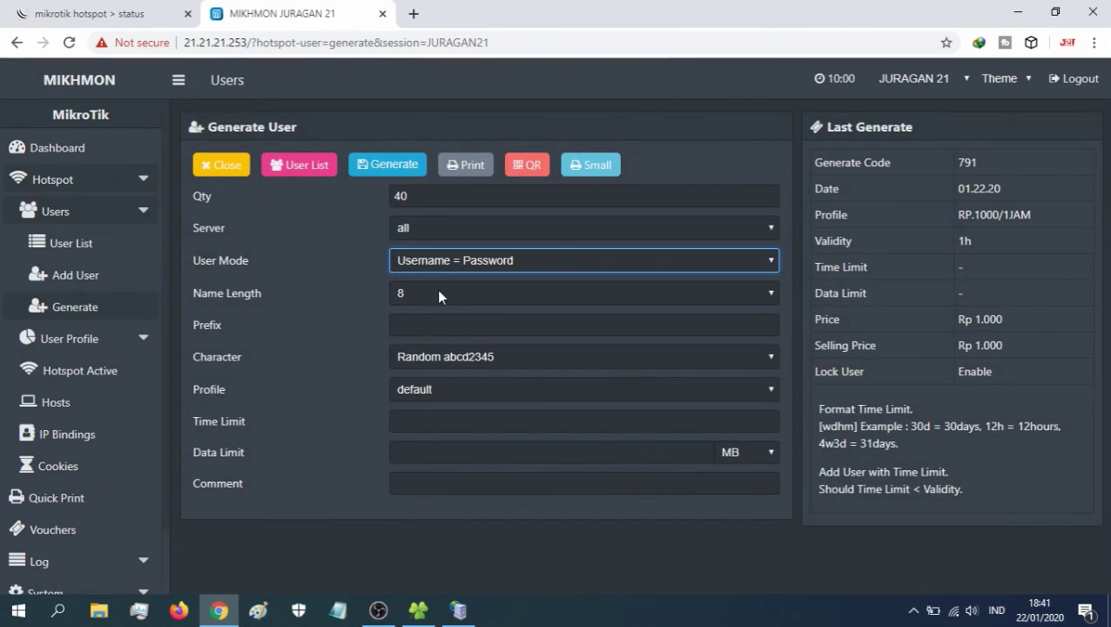
click(439, 357)
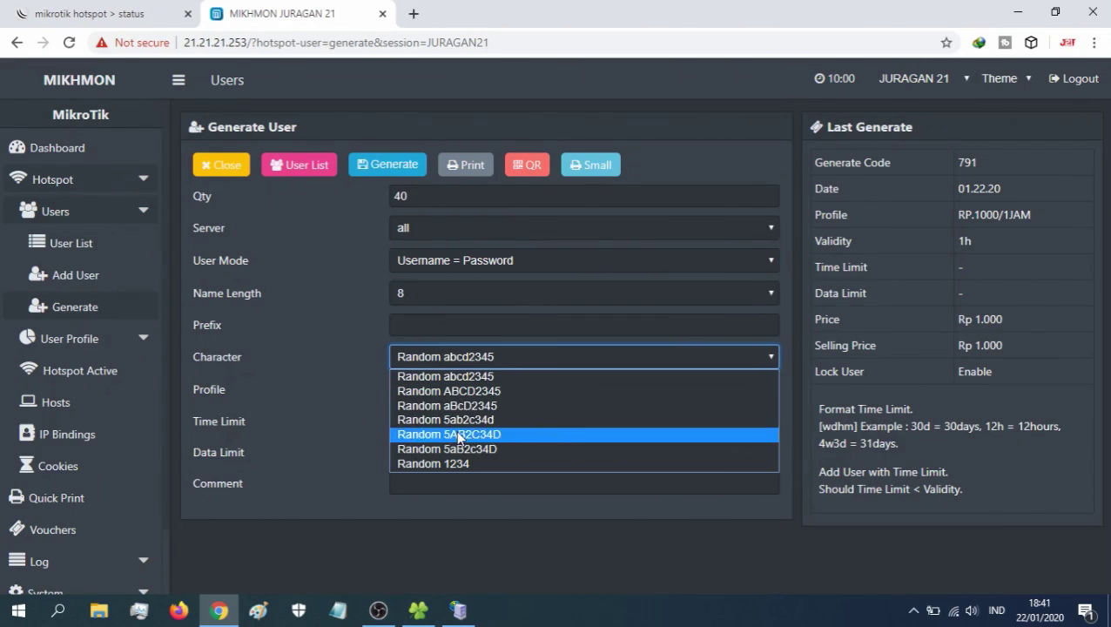
click(449, 459)
click(428, 390)
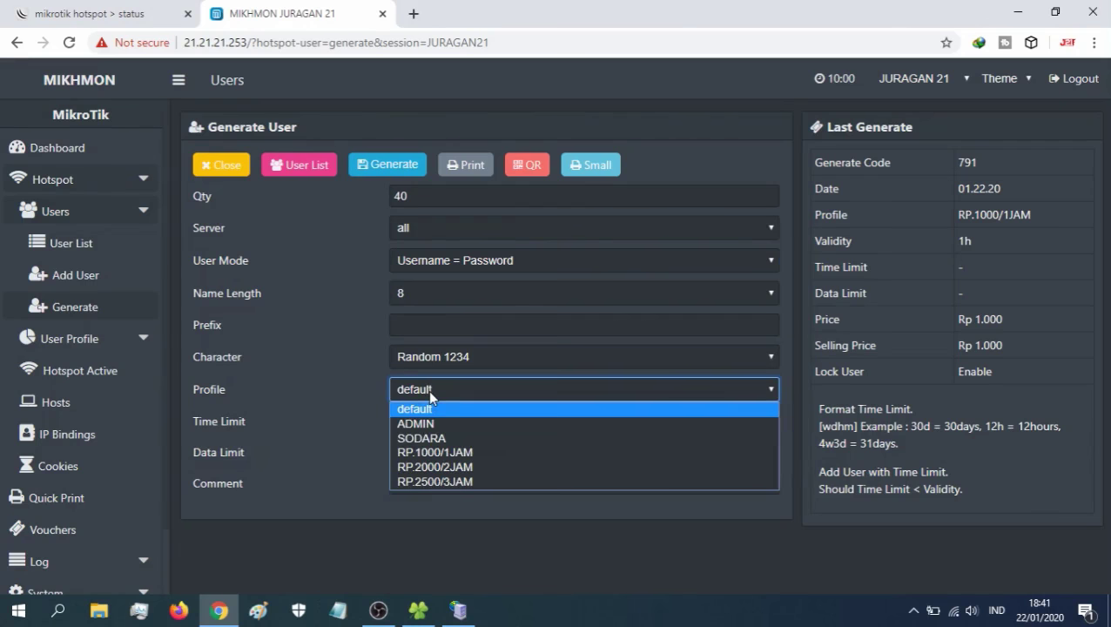
click(453, 468)
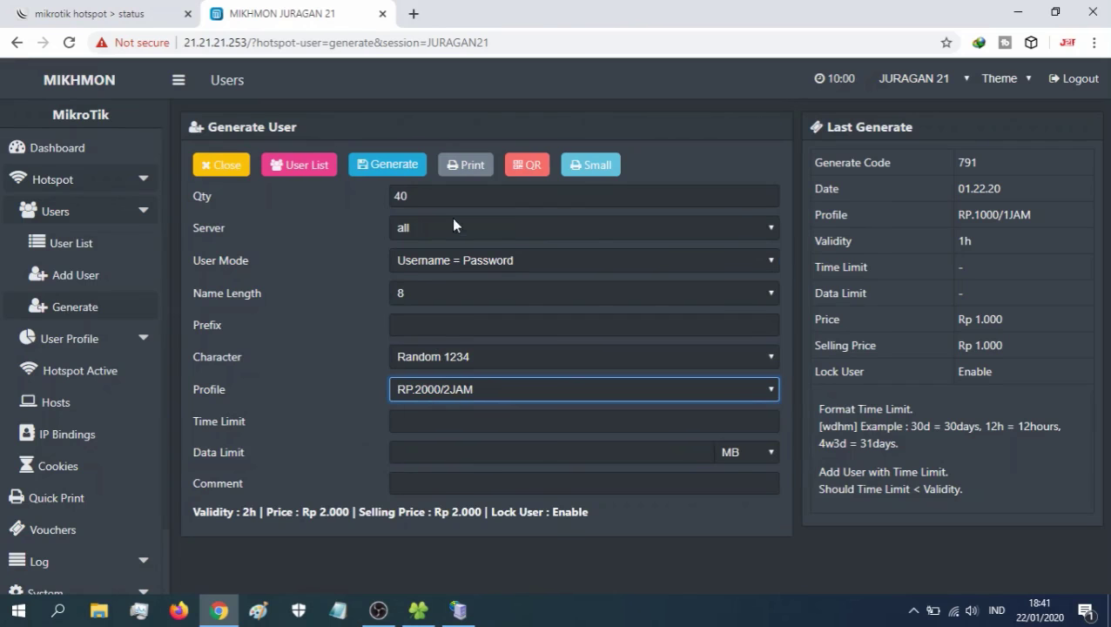
click(385, 166)
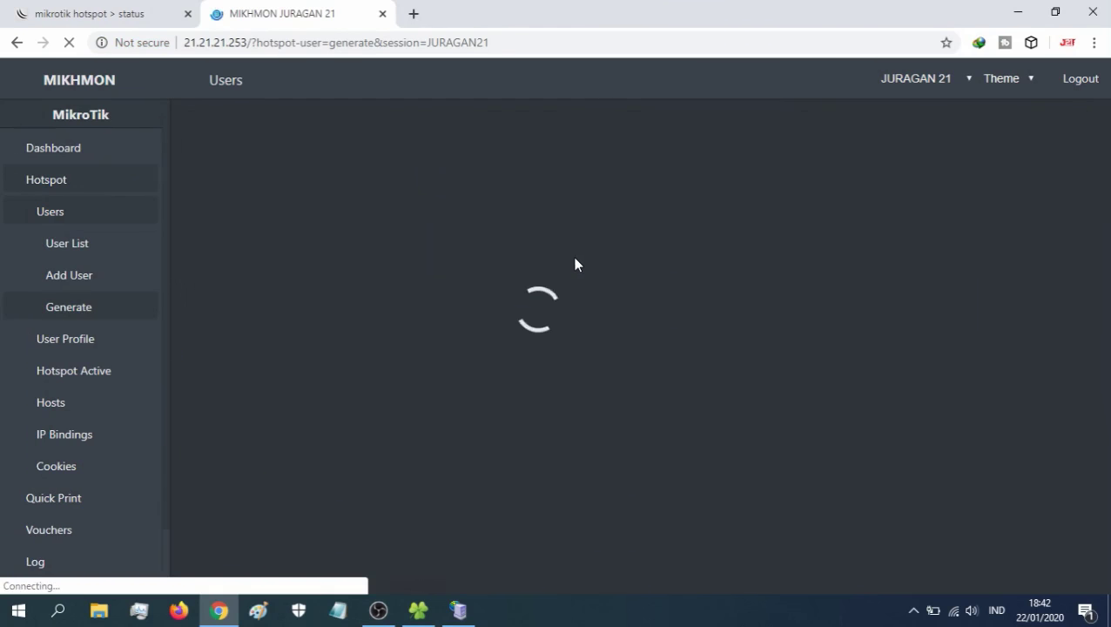
- Filter the user list to batch vc-791-01.22.20- and open its Small print sheet
click(87, 252)
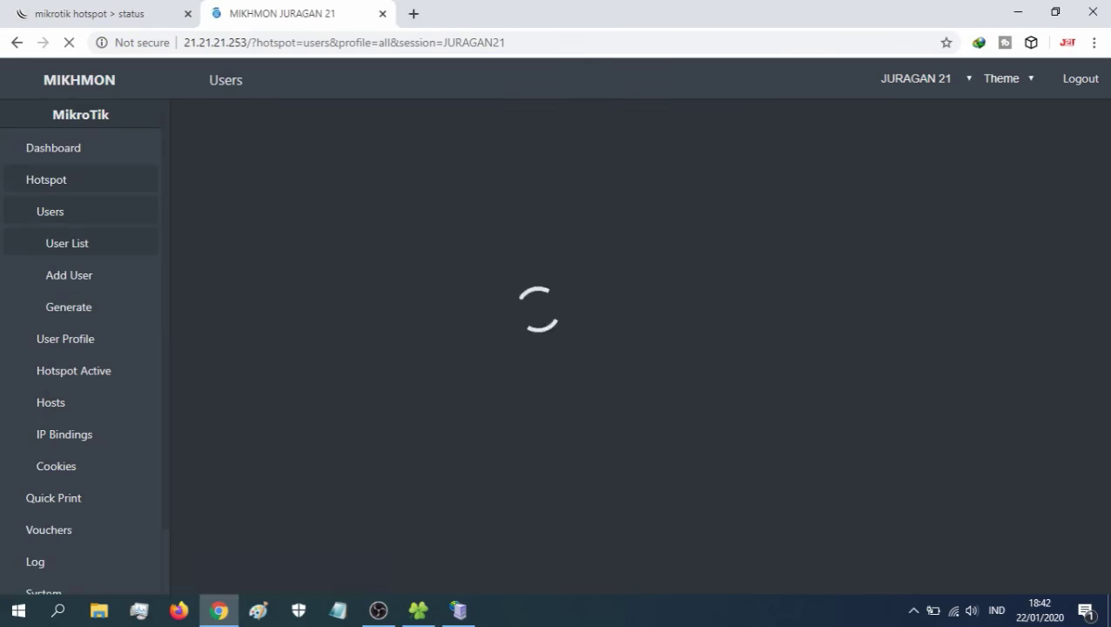
scroll(1088, 275, down, 4)
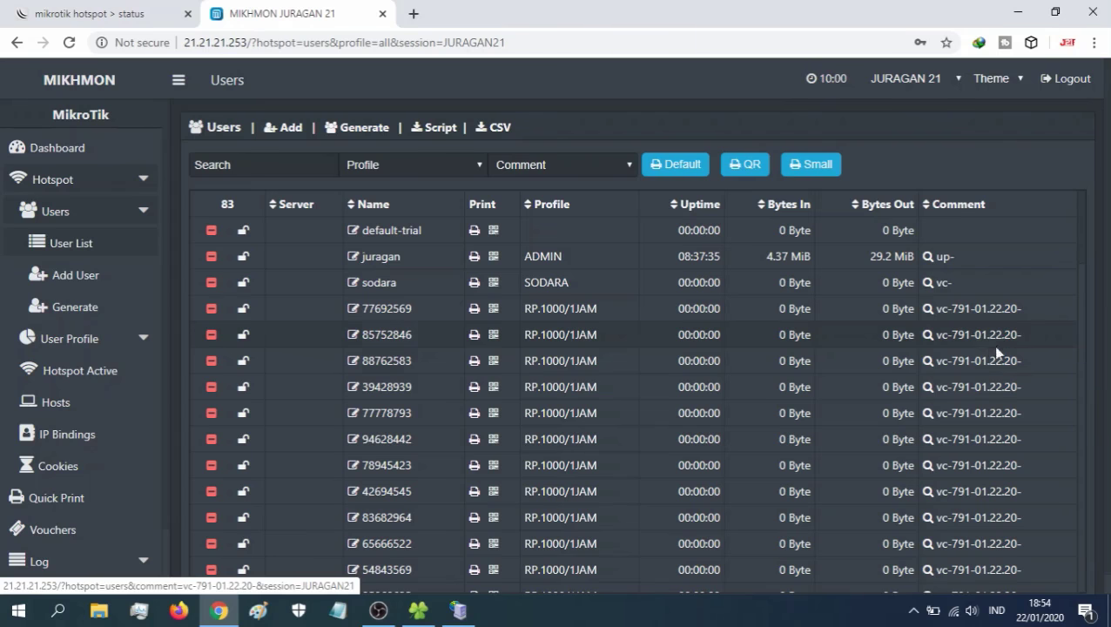
click(977, 415)
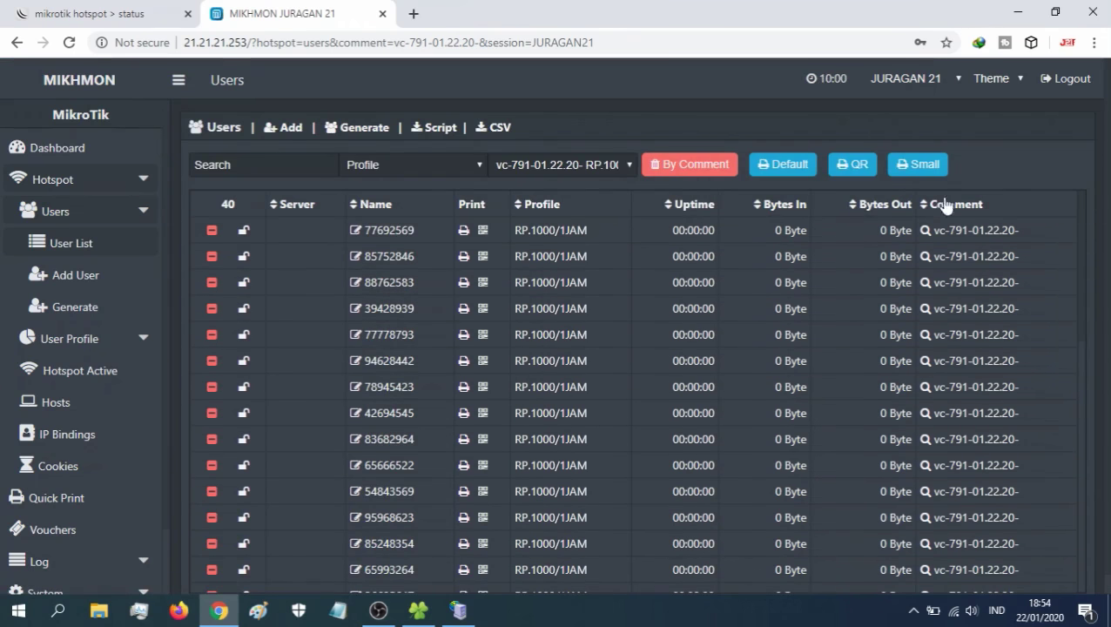
click(918, 166)
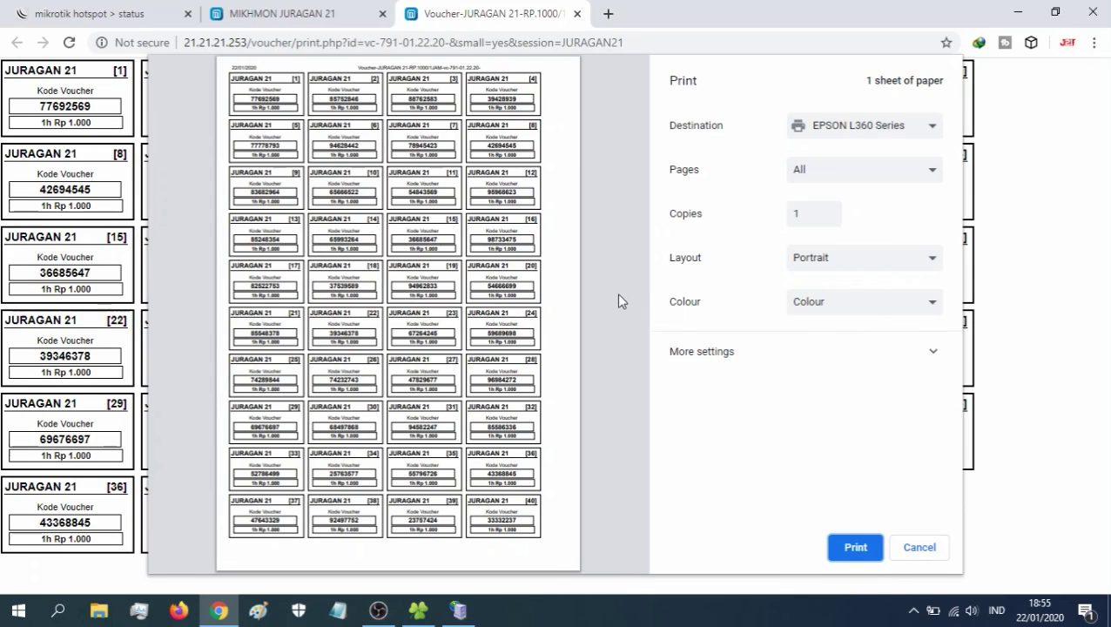
- Switch the print destination to Save as PDF and save it as VOUCHER 1000
click(850, 130)
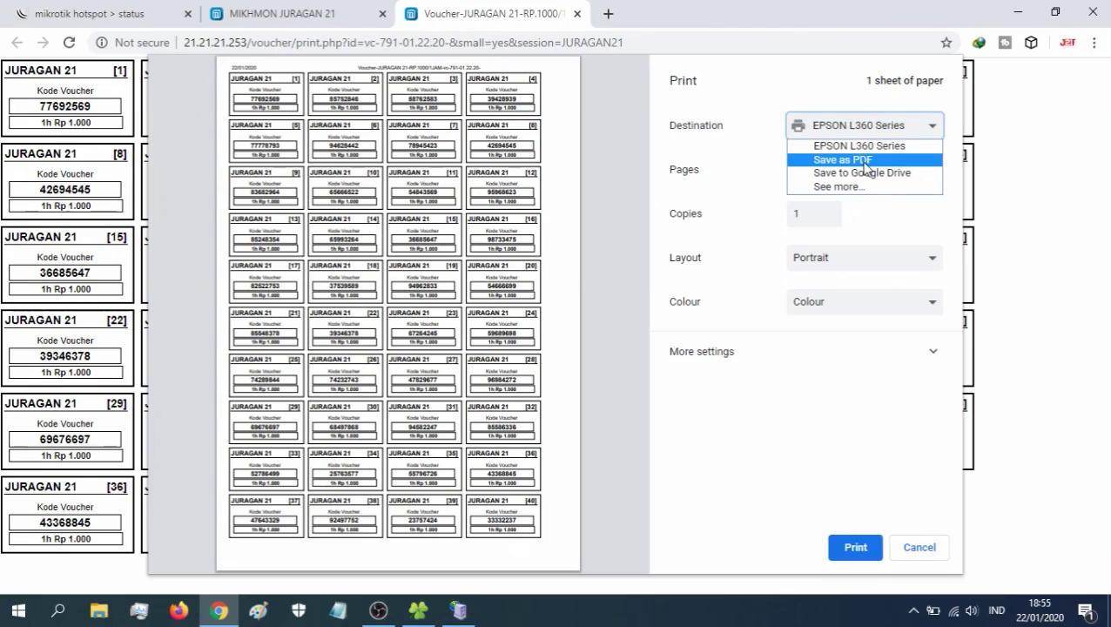
click(866, 162)
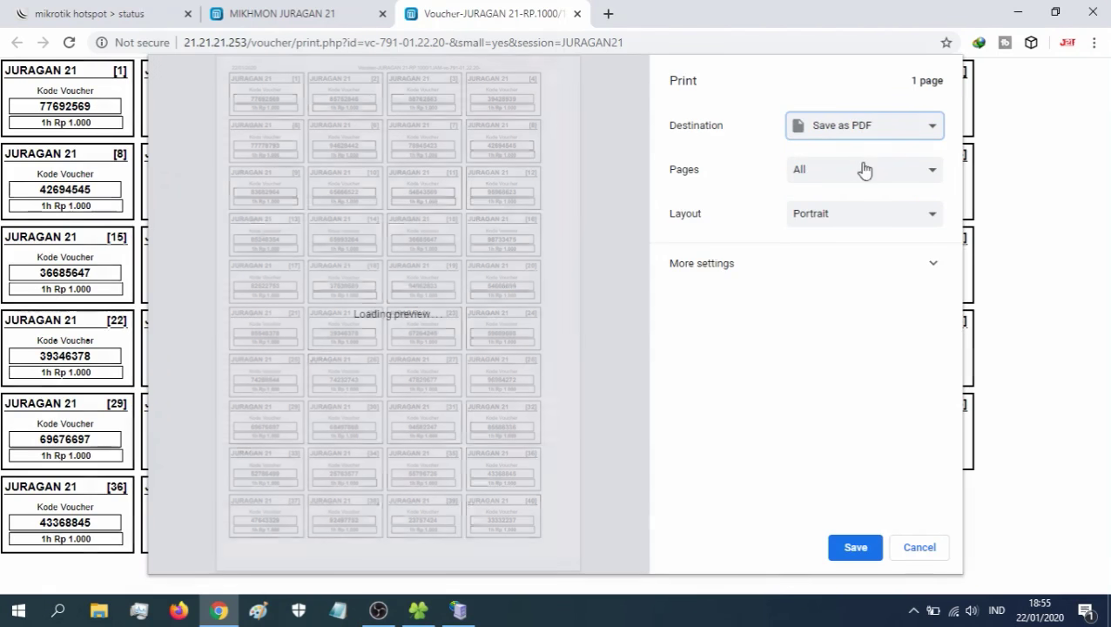
click(858, 548)
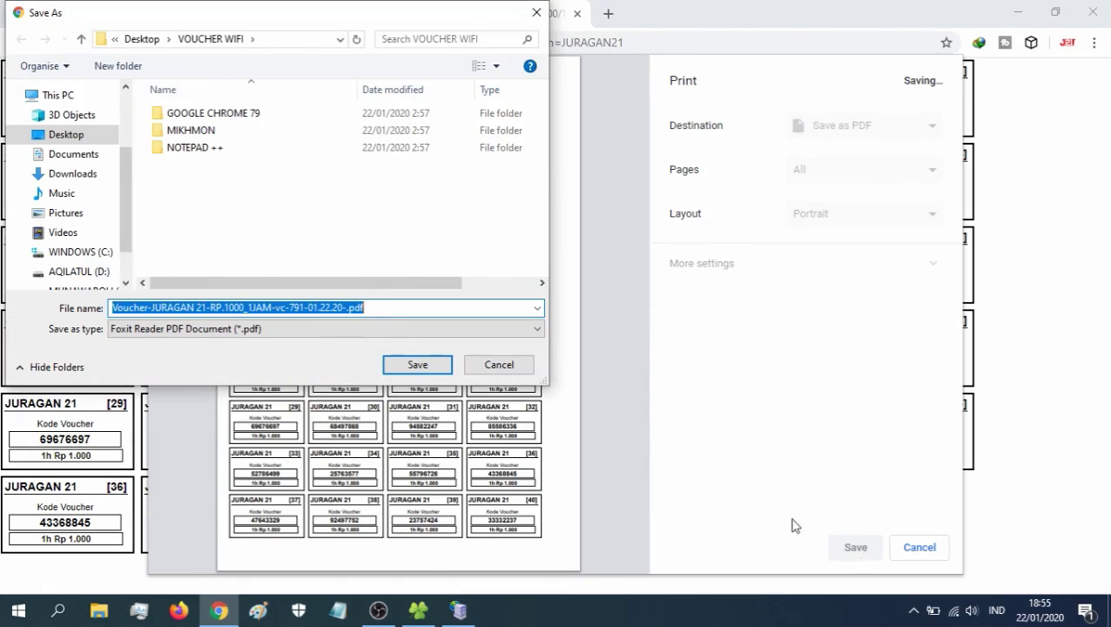
text(v)
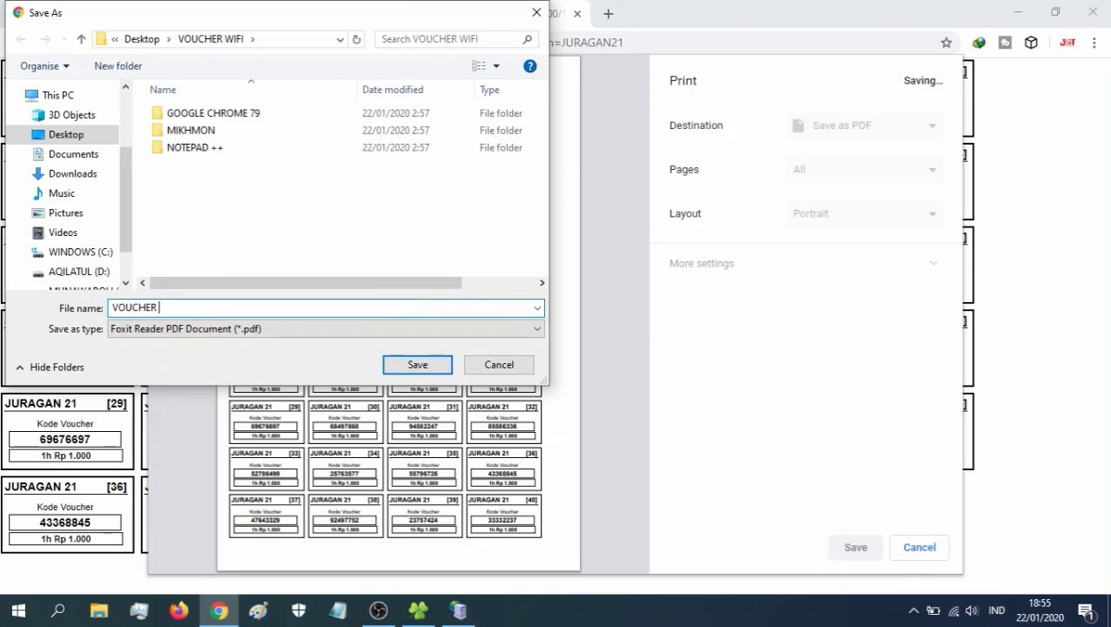
click(425, 367)
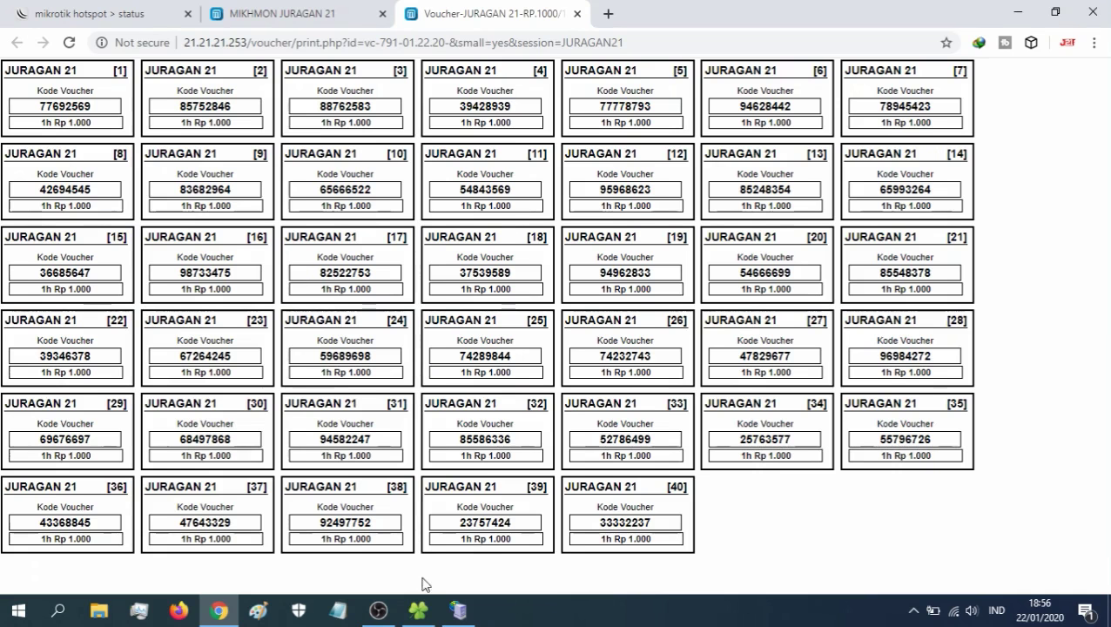
- Open VOUCHER 1000.pdf from the VOUCHER WIFI folder in Adobe Reader
click(420, 609)
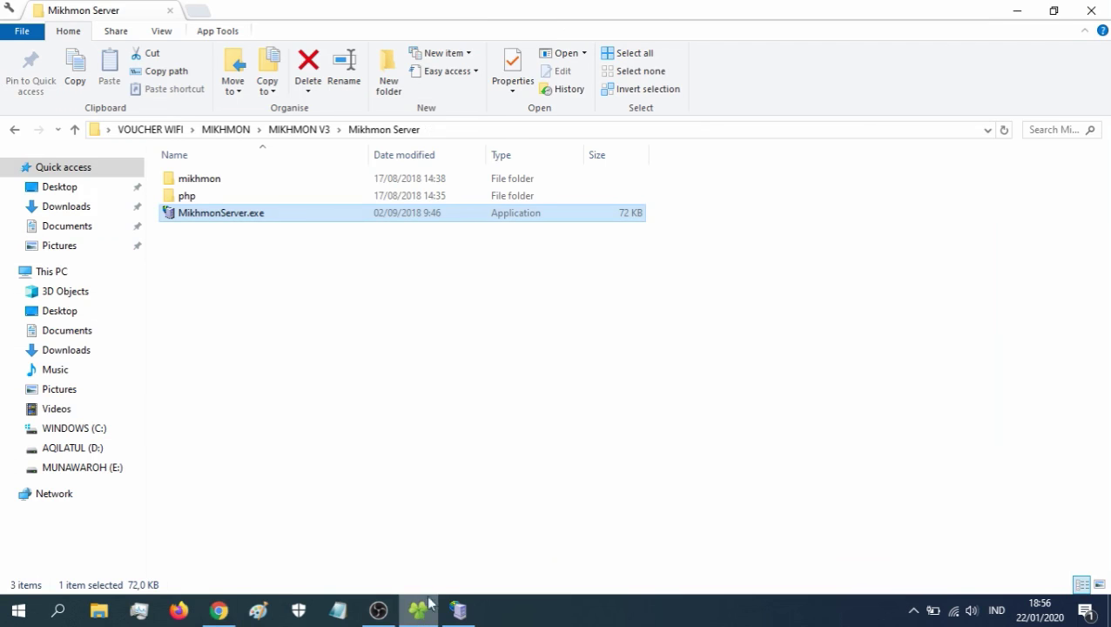
click(171, 129)
click(215, 235)
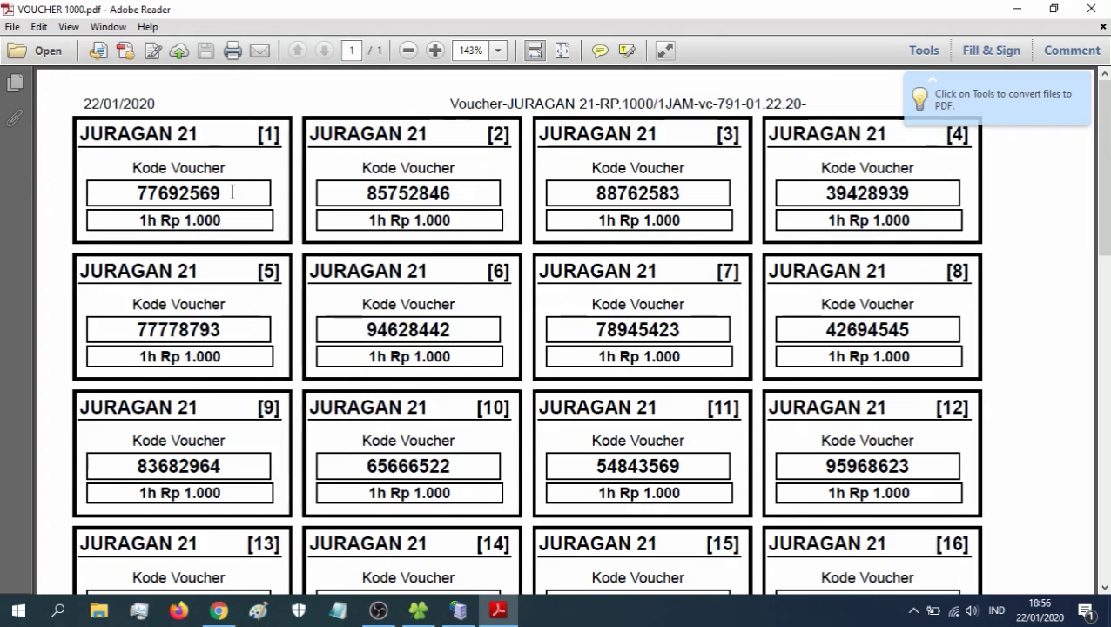
drag(232, 192, 134, 194)
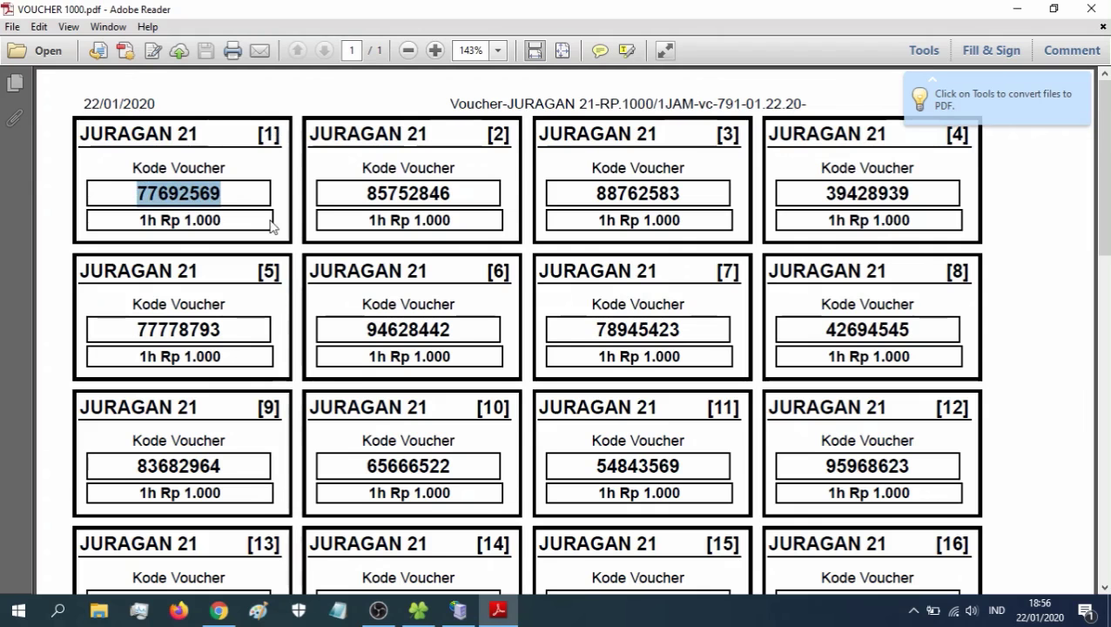
drag(231, 218, 156, 219)
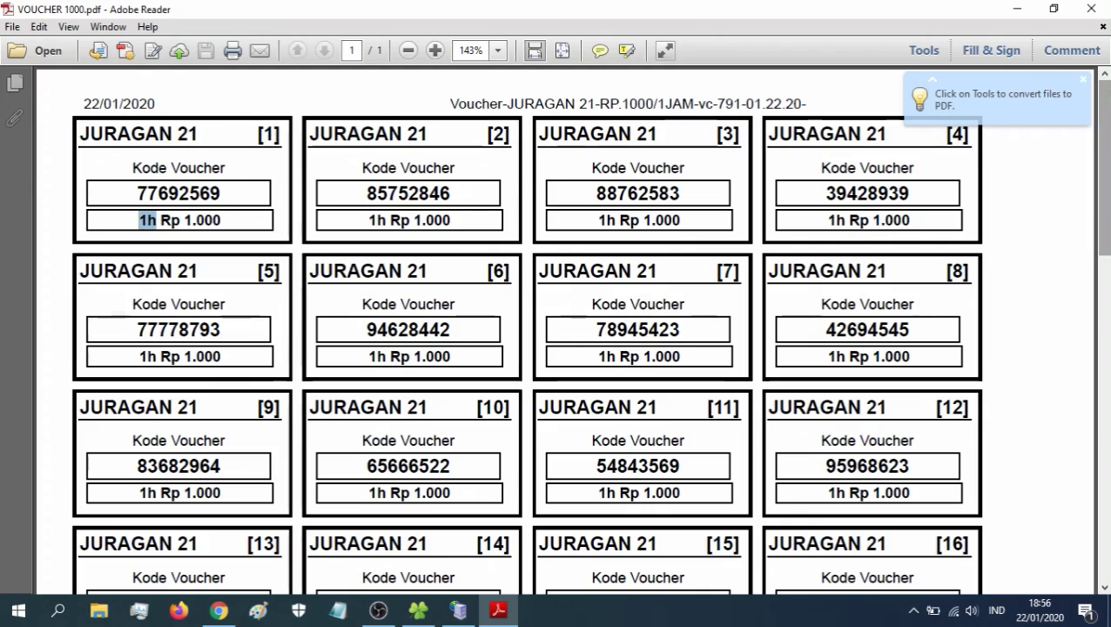
scroll(866, 332, down, 10)
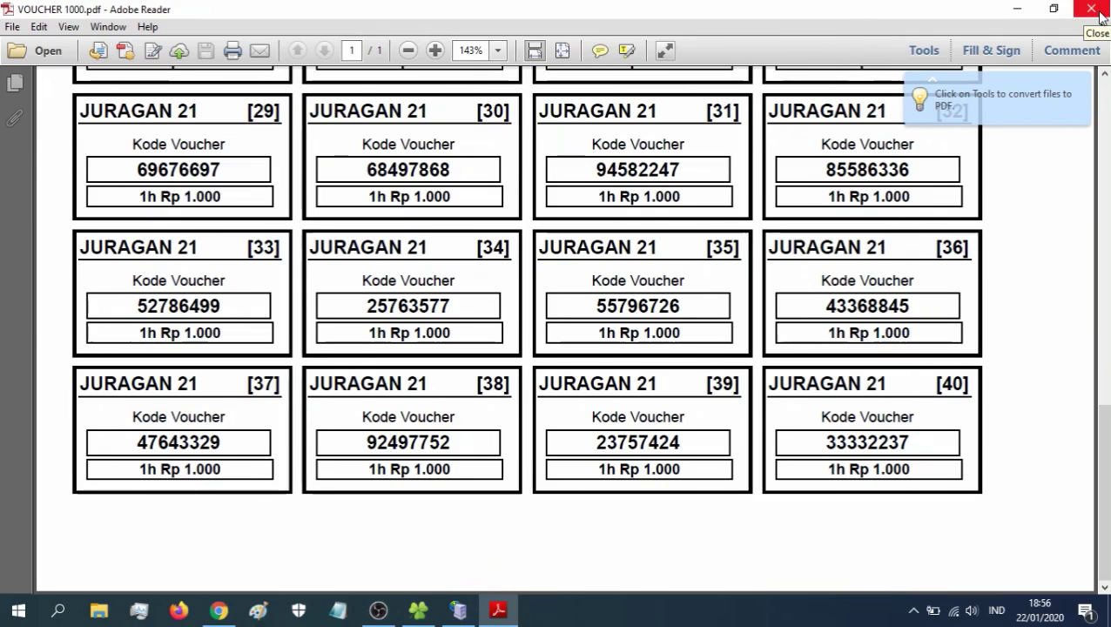
scroll(571, 331, up, 10)
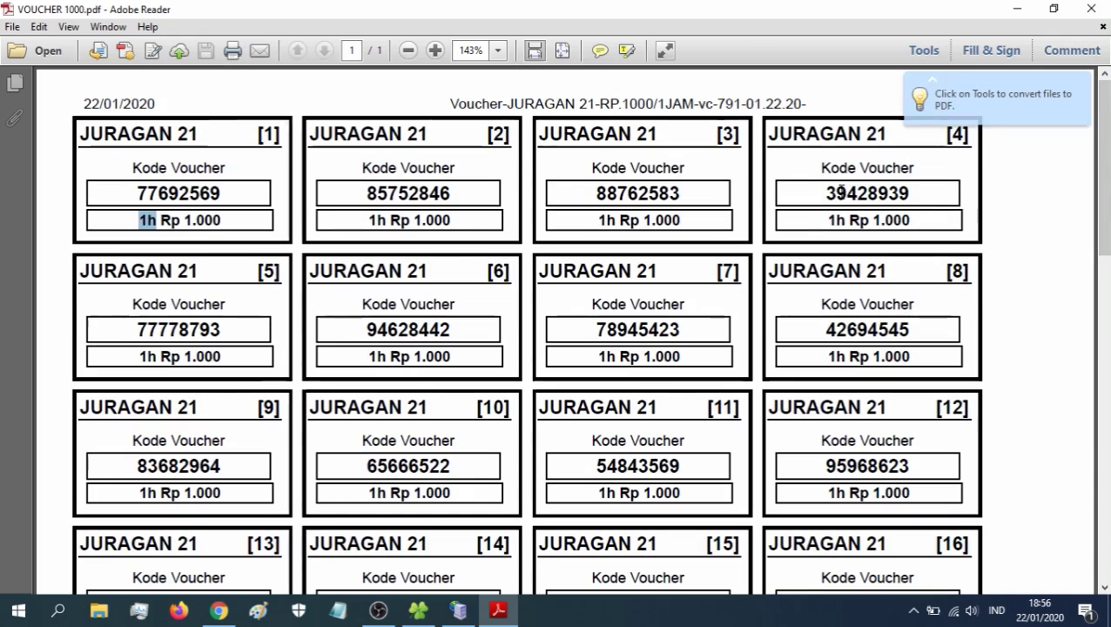
click(1090, 8)
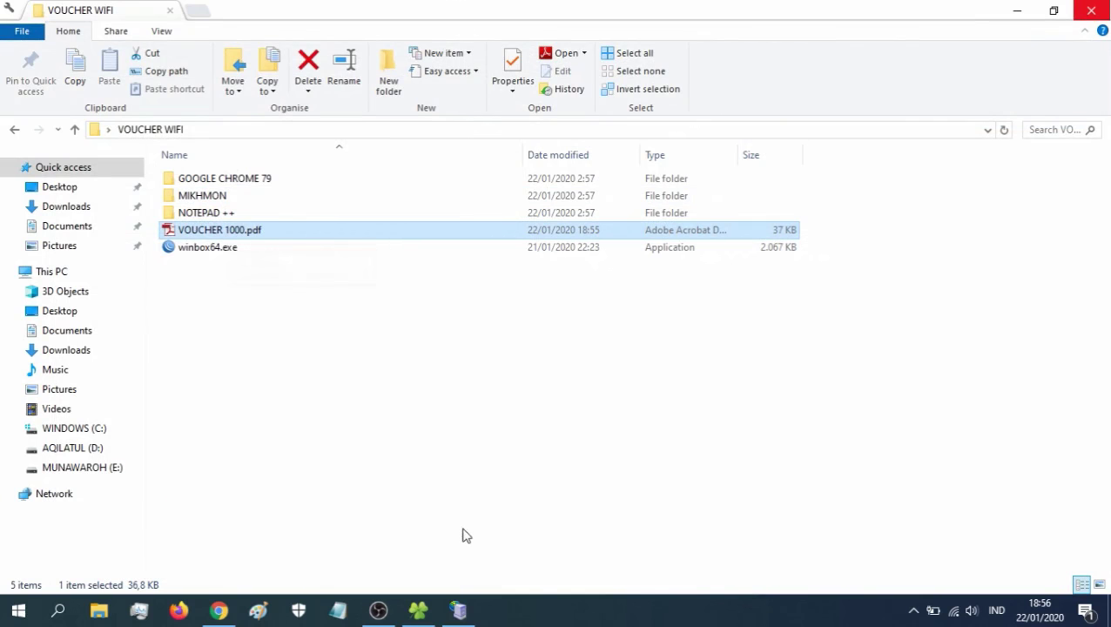
- Return to the Mikhmon page in the browser and reload the full hotspot User List
click(218, 610)
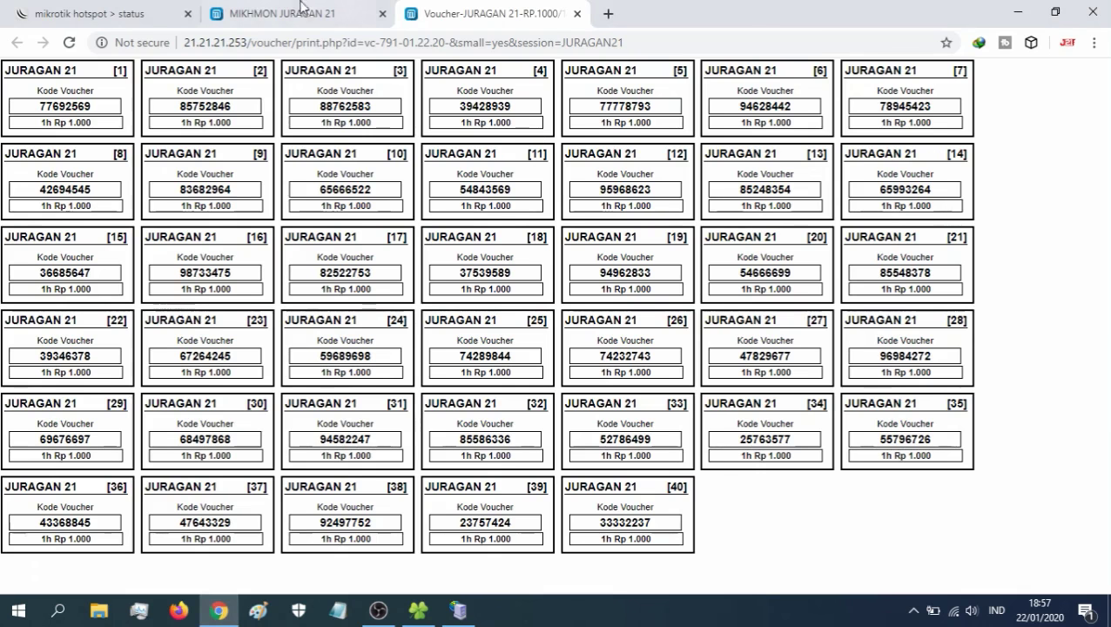
click(276, 11)
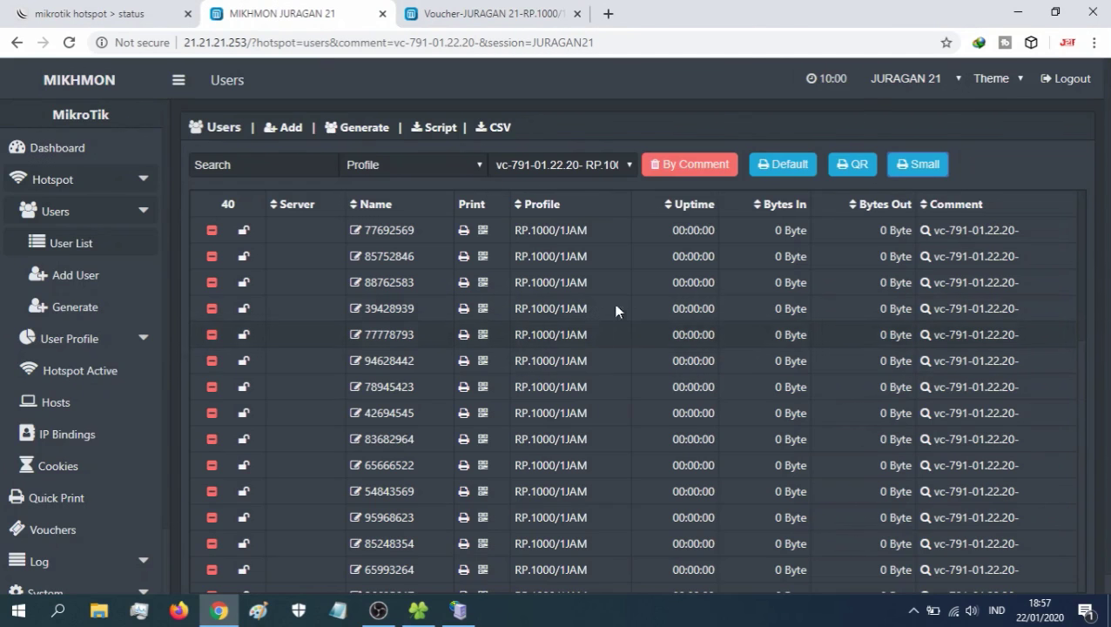
click(68, 245)
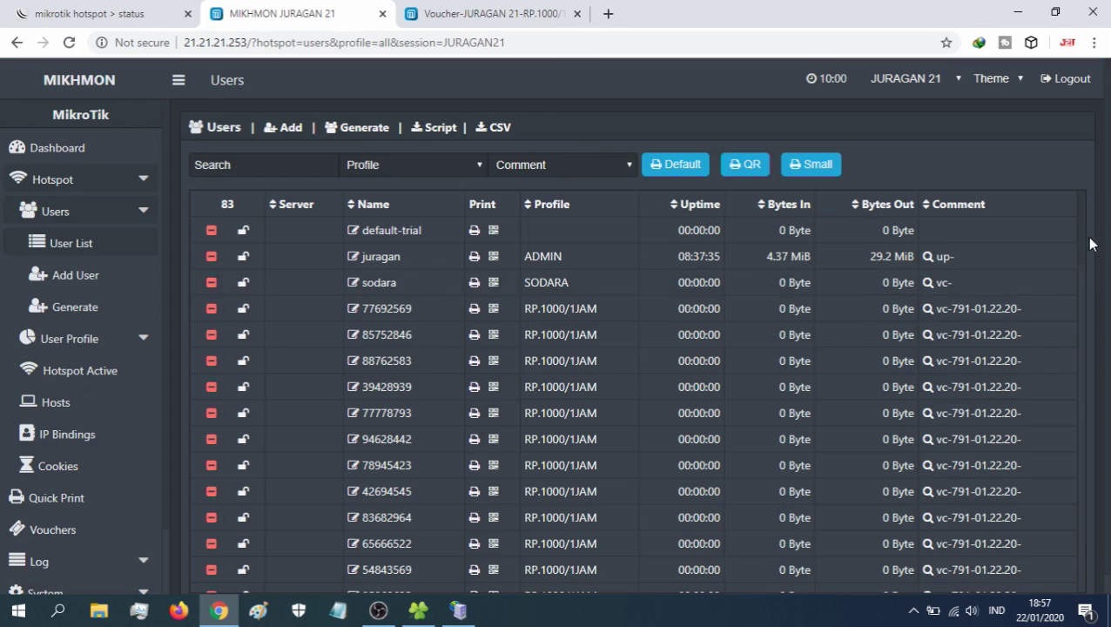
drag(1090, 244, 1086, 492)
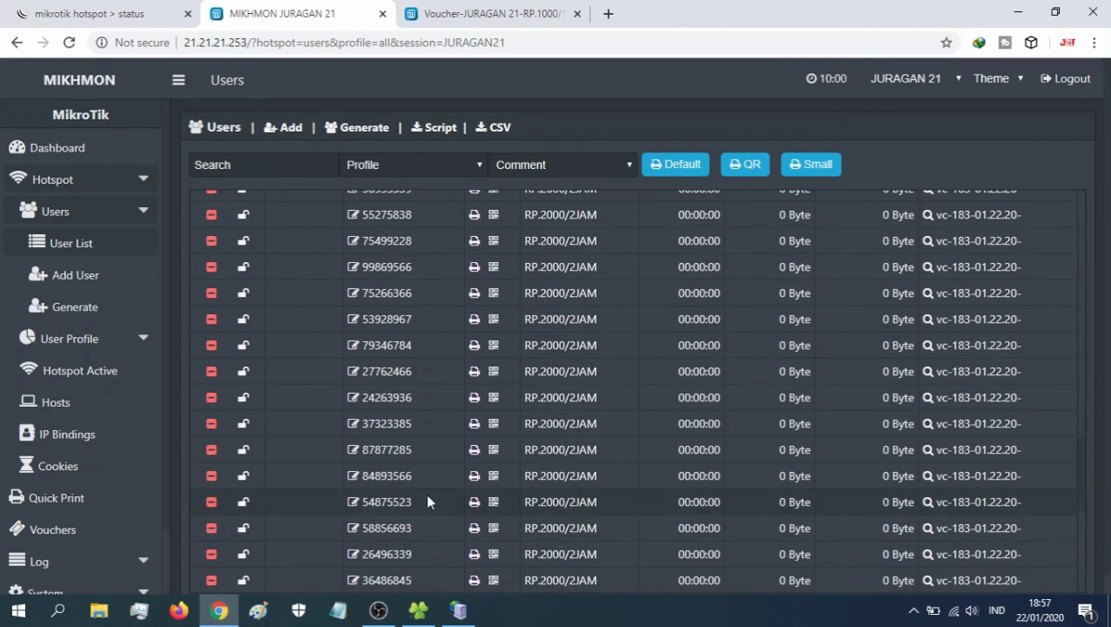
- Generate the small voucher sheet for batch vc-183-01.22.20- and reorder it beside the Rp 1.000 tab
click(997, 479)
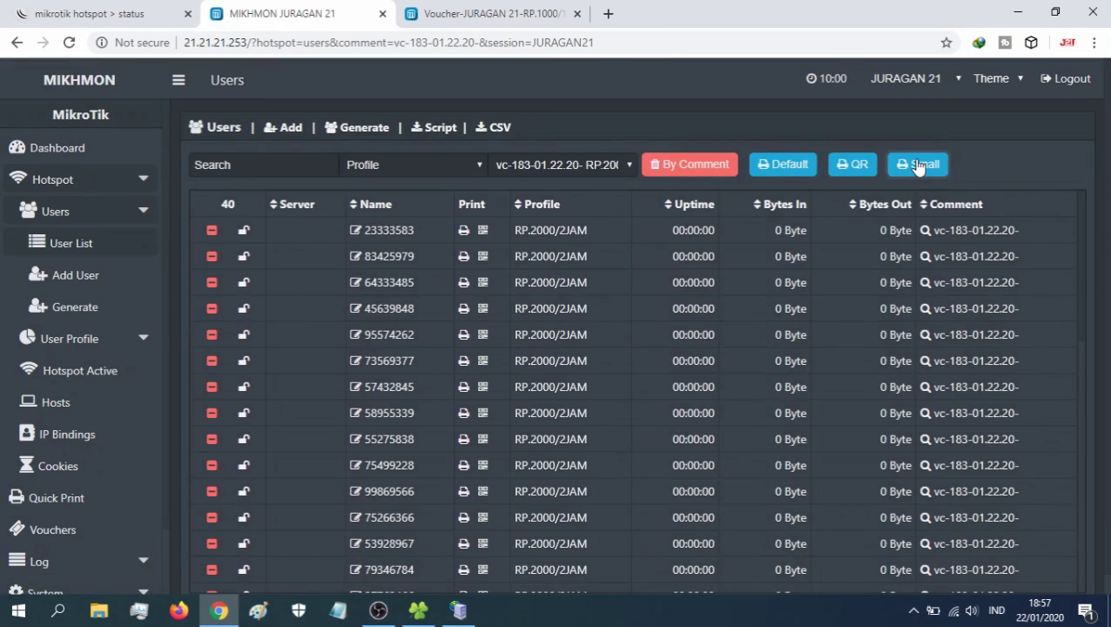
click(917, 166)
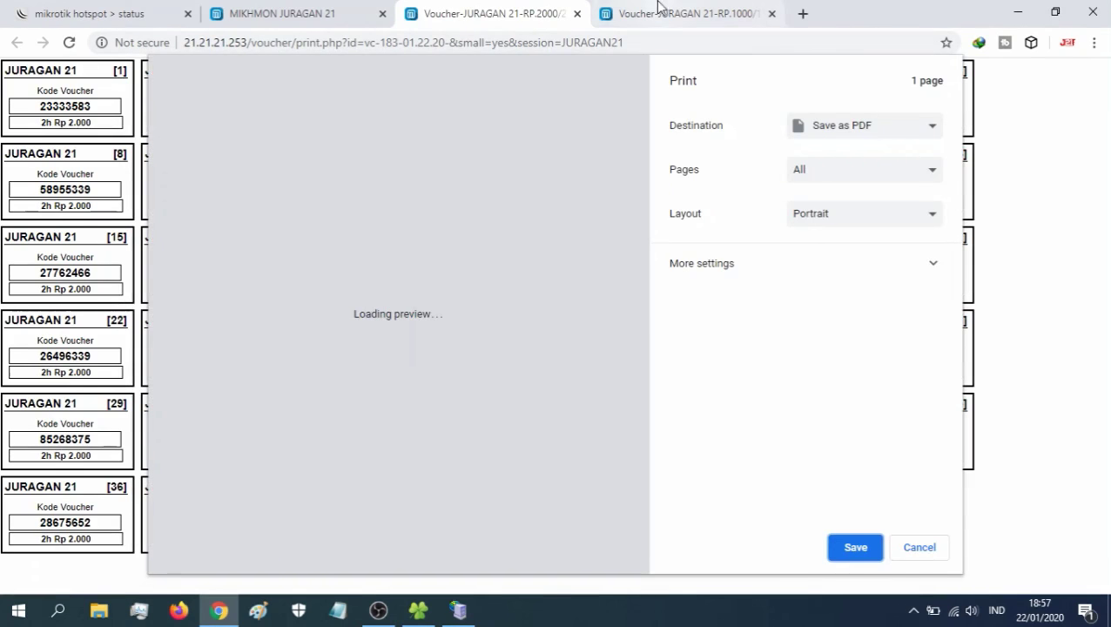
drag(657, 10, 465, 12)
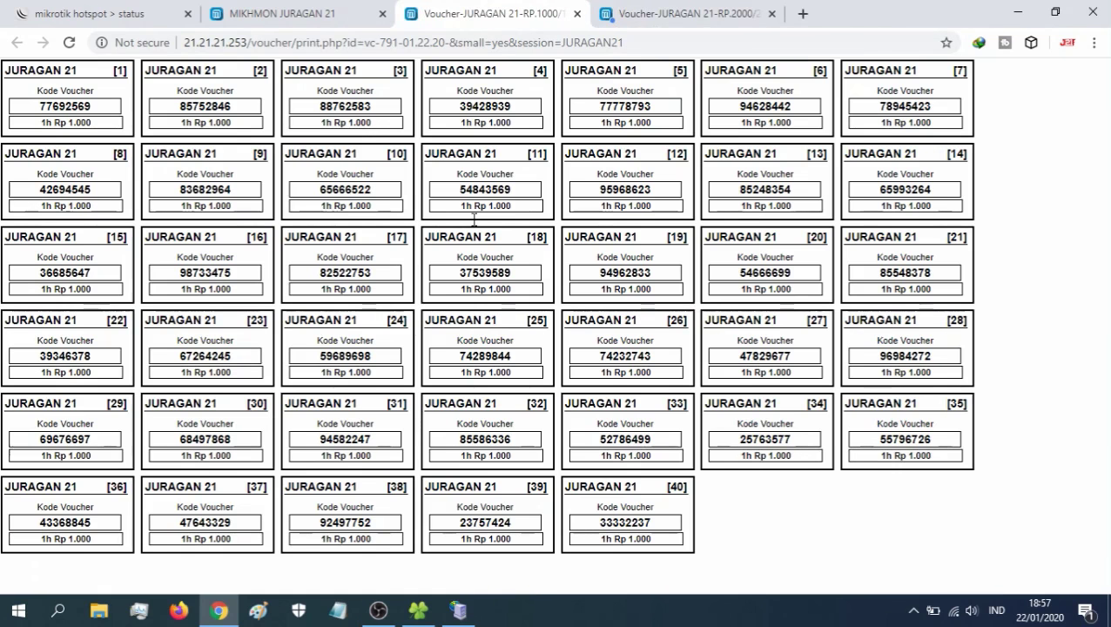
- Set the Rp 1.000 voucher sheet's print destination to EPSON L360 Series
click(1094, 42)
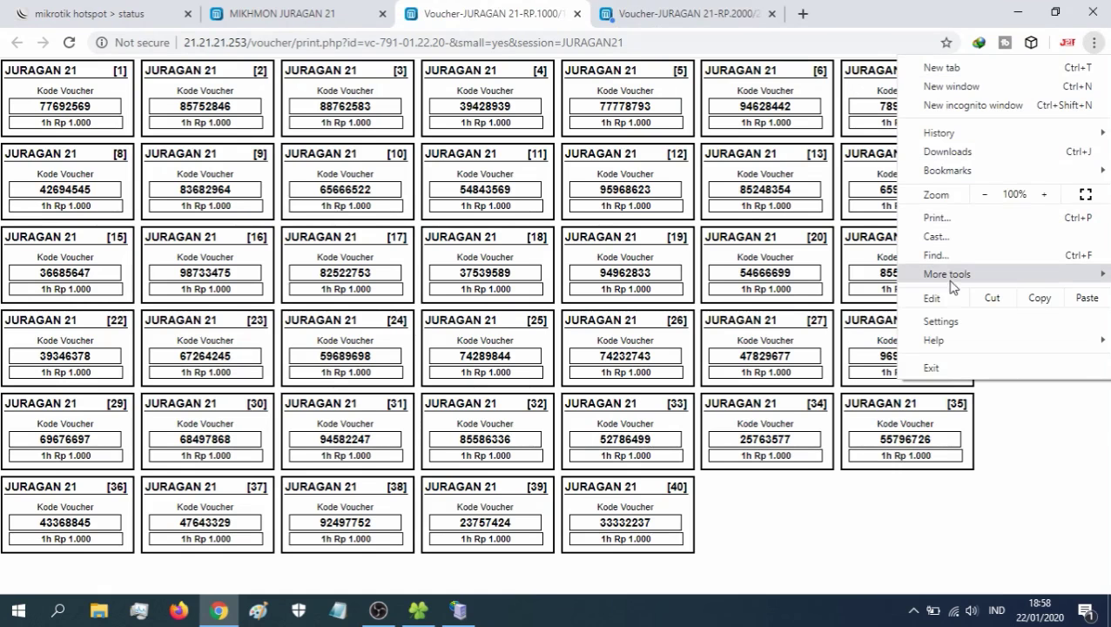
click(941, 218)
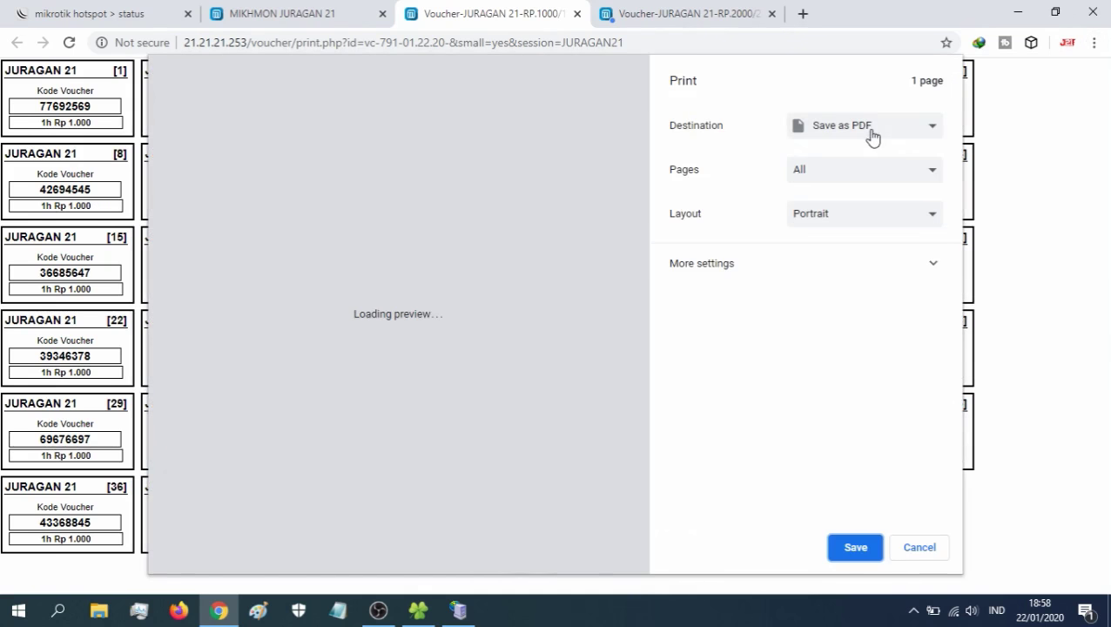
click(869, 132)
click(869, 147)
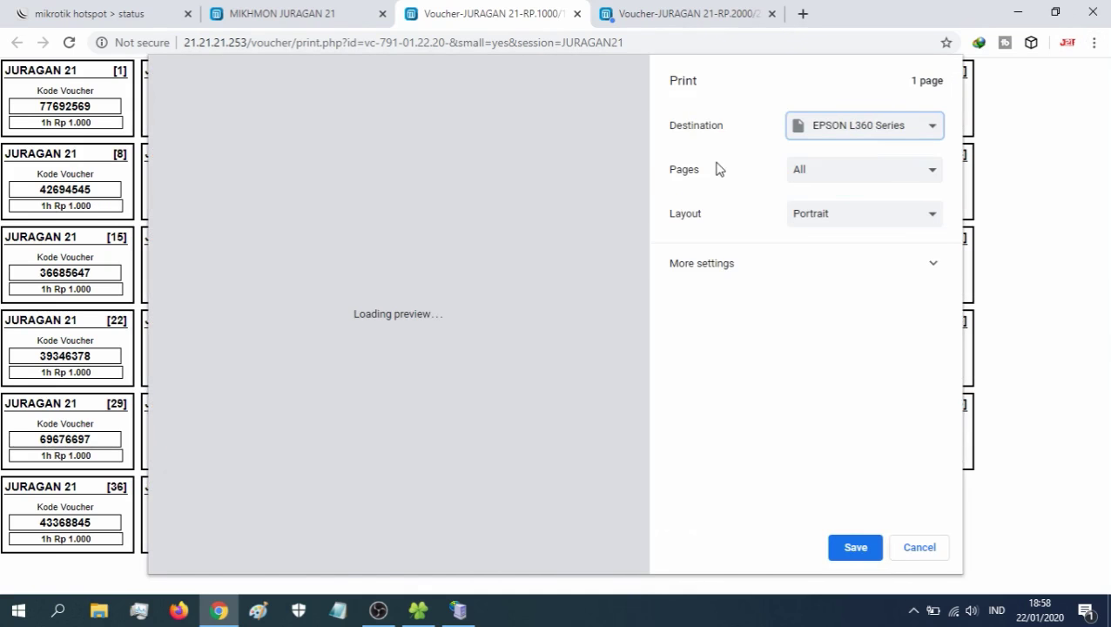
- Send the Rp 2.000 voucher sheet to EPSON L360 Series and print it
click(711, 15)
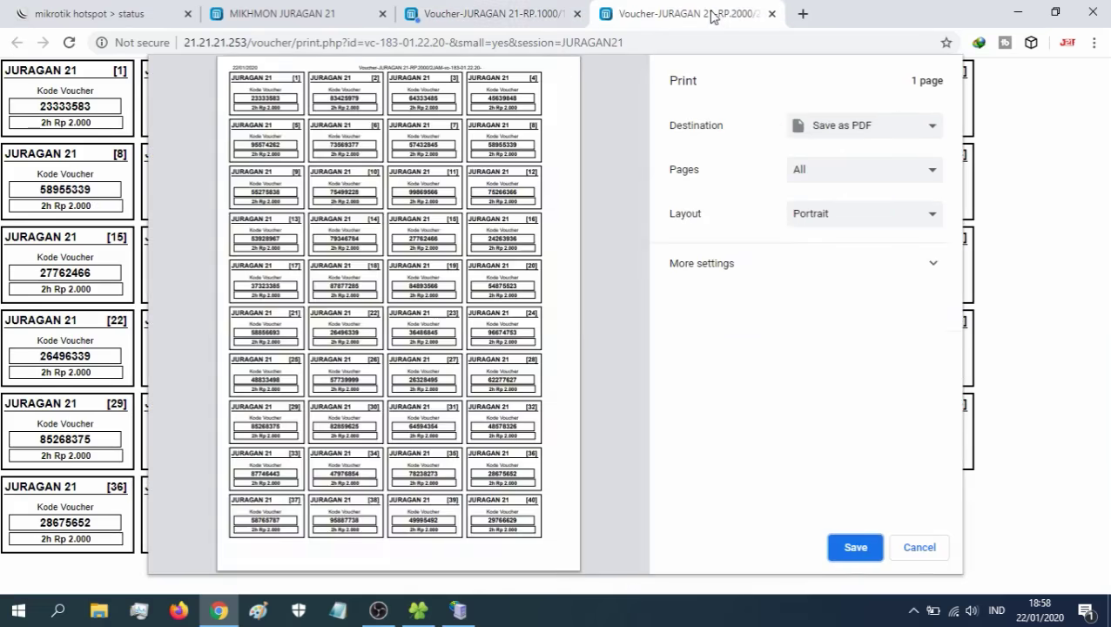
click(890, 129)
click(878, 147)
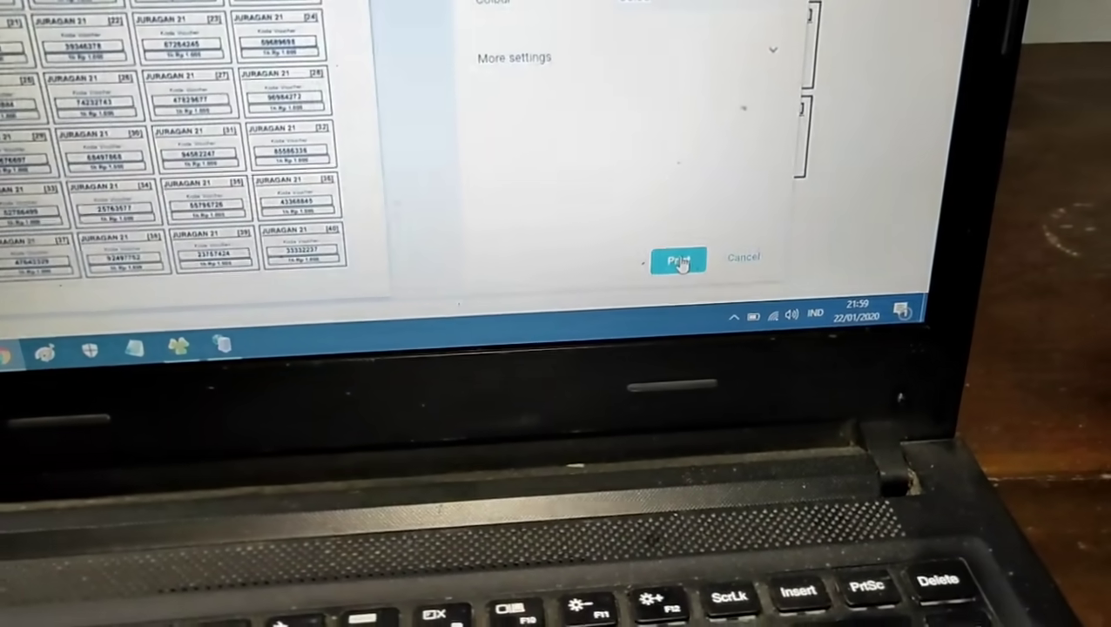
click(691, 254)
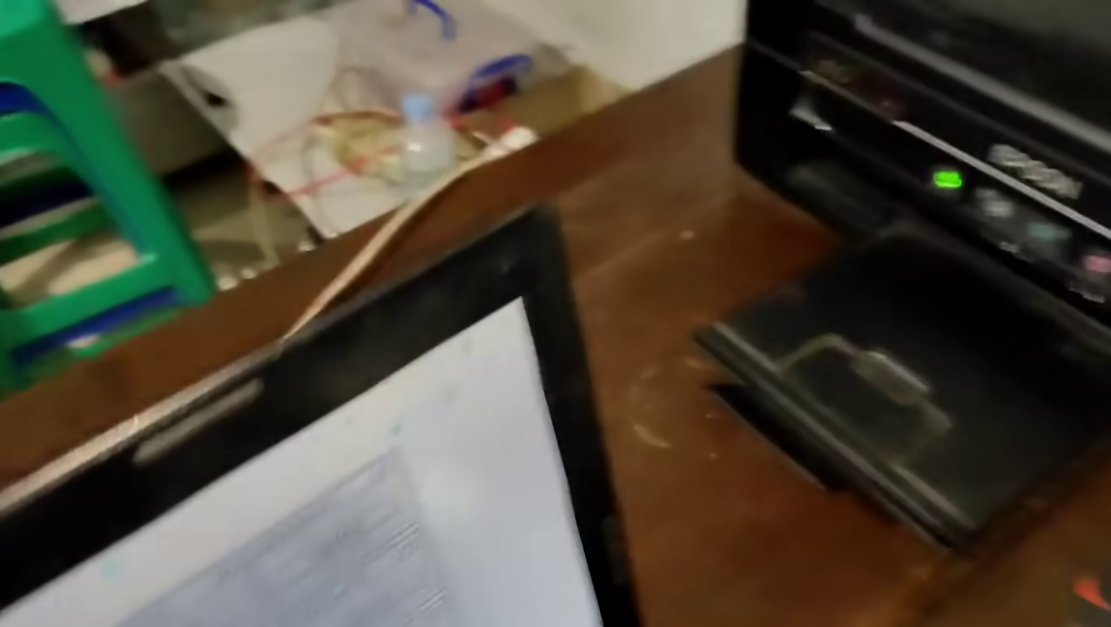